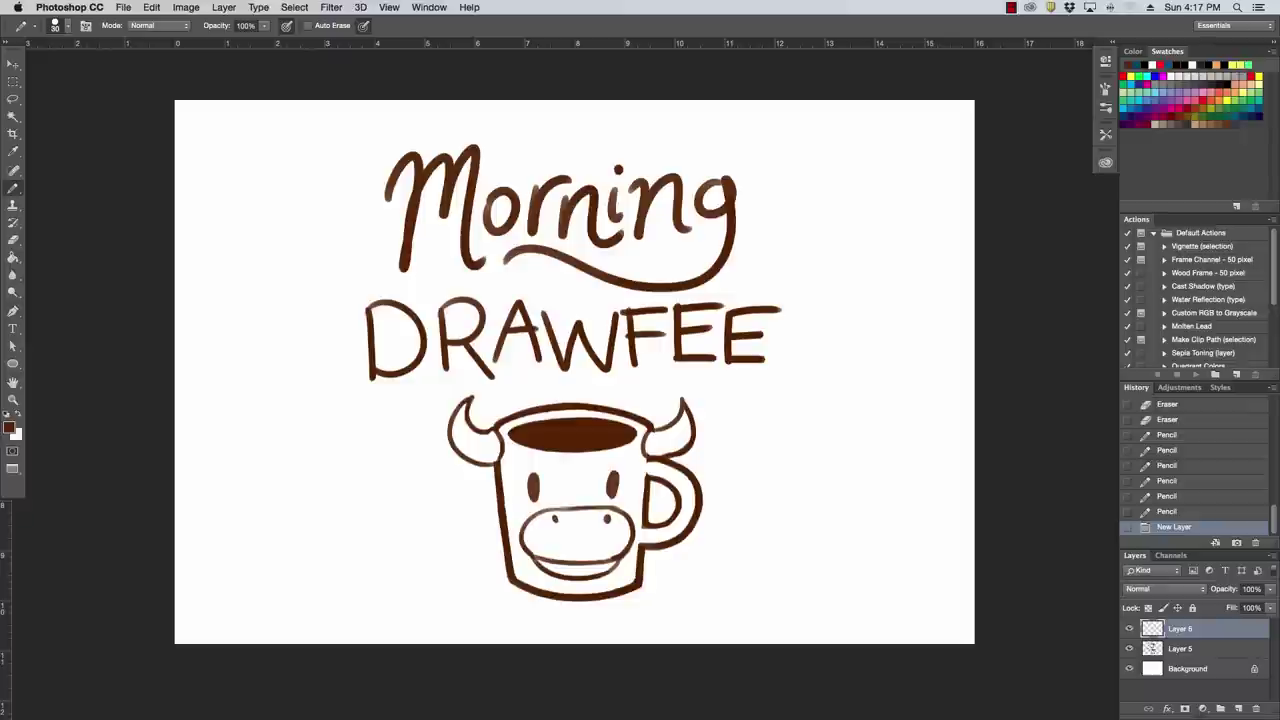
Hide Layer 5 with the mug and lettering to leave a blank canvas
{"action": "left_click", "coordinate": [1129, 648]}
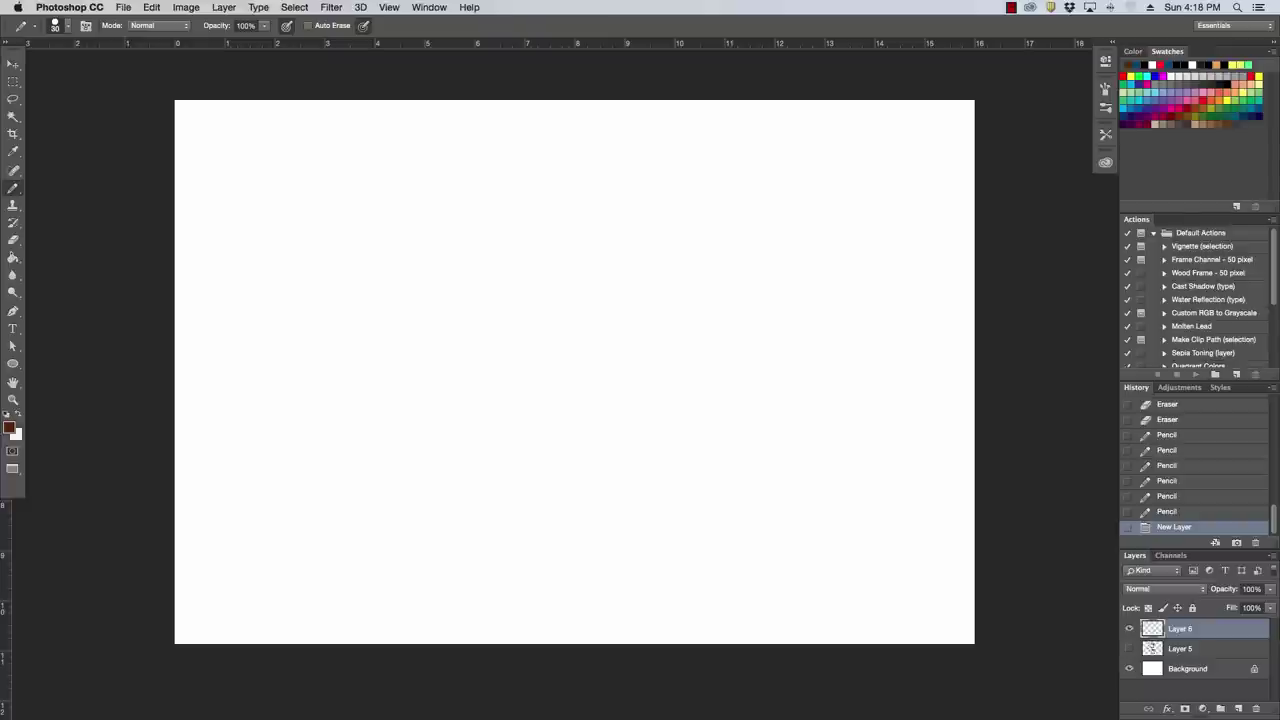
{"action": "key", "text": "Tab"}
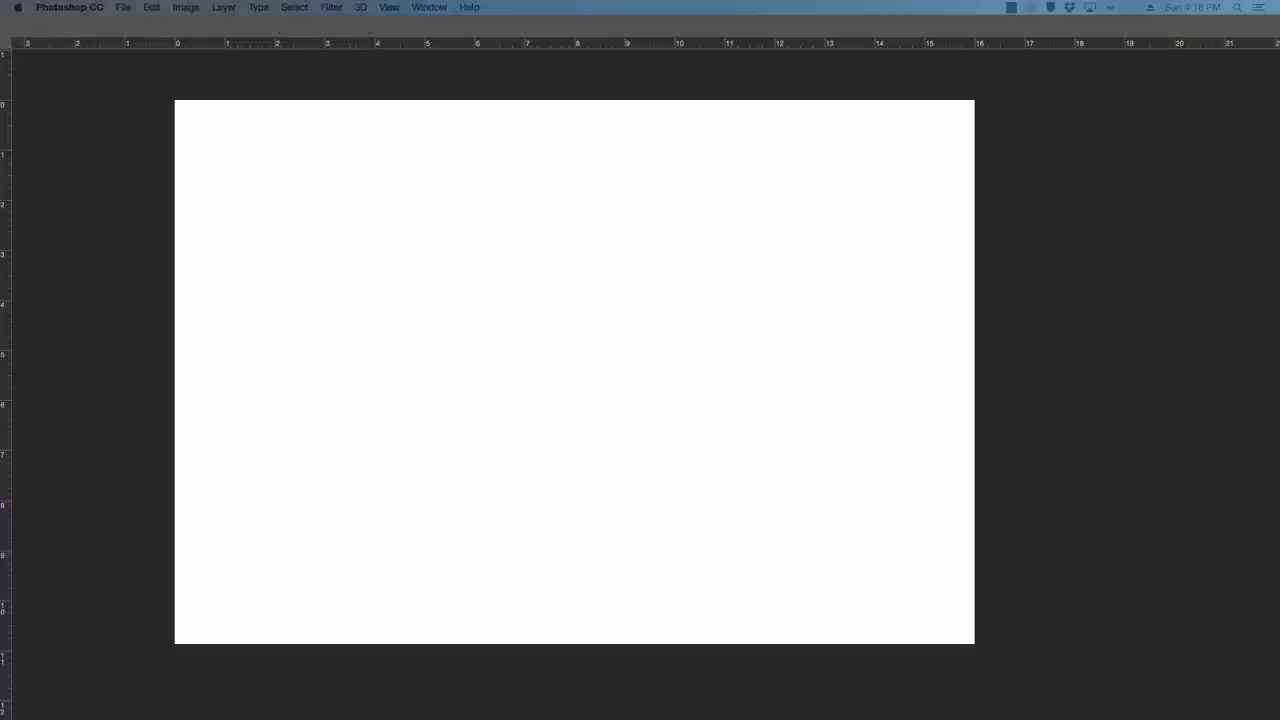
{"action": "key", "text": "Tab"}
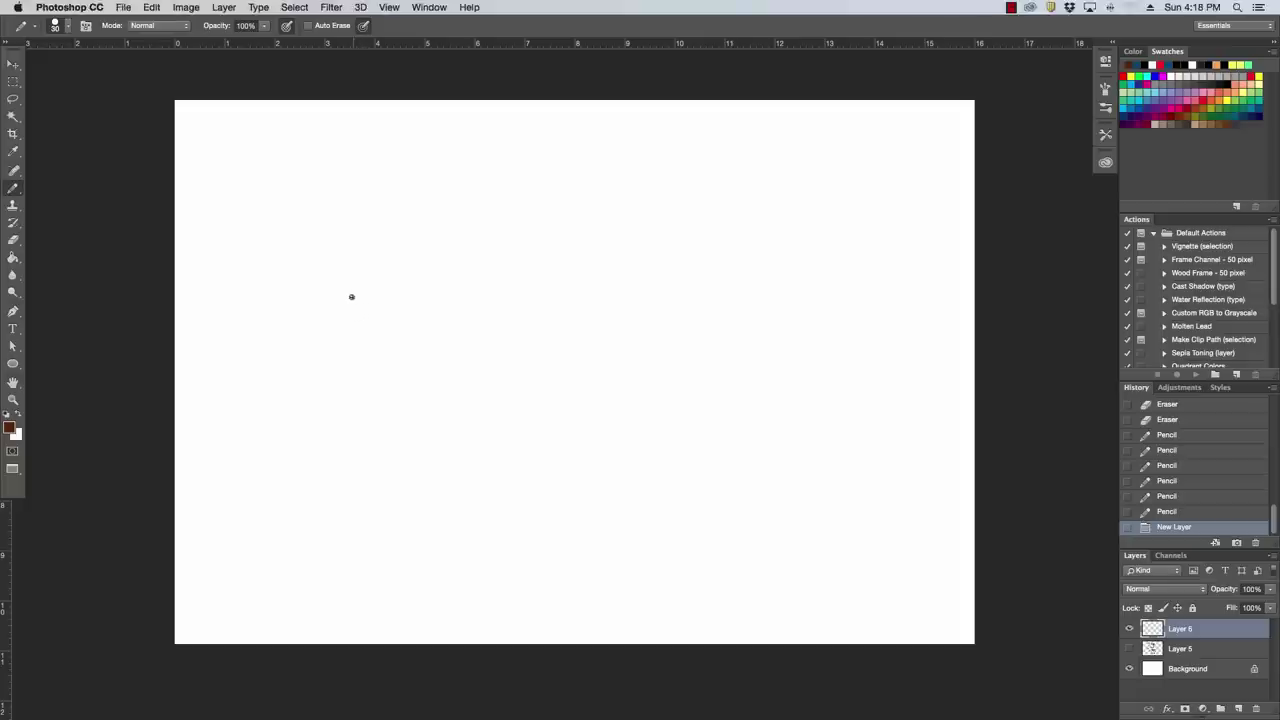
Sketch the angular sides of a cow's head and its rounded muzzle in brown pencil on Layer 6
{"action": "left_click_drag", "start_coordinate": [341, 314], "coordinate": [358, 281]}
{"action": "left_click_drag", "start_coordinate": [341, 312], "coordinate": [349, 335]}
{"action": "mouse_move", "coordinate": [342, 316]}
{"action": "left_mouse_down"}
{"action": "mouse_move", "coordinate": [361, 276]}
{"action": "mouse_move", "coordinate": [422, 297]}
{"action": "mouse_move", "coordinate": [419, 278]}
{"action": "mouse_move", "coordinate": [432, 332]}
{"action": "mouse_move", "coordinate": [435, 306]}
{"action": "mouse_move", "coordinate": [425, 290]}
{"action": "mouse_move", "coordinate": [424, 341]}
{"action": "mouse_move", "coordinate": [357, 361]}
{"action": "left_mouse_up"}
{"action": "left_click_drag", "start_coordinate": [338, 321], "coordinate": [355, 368]}
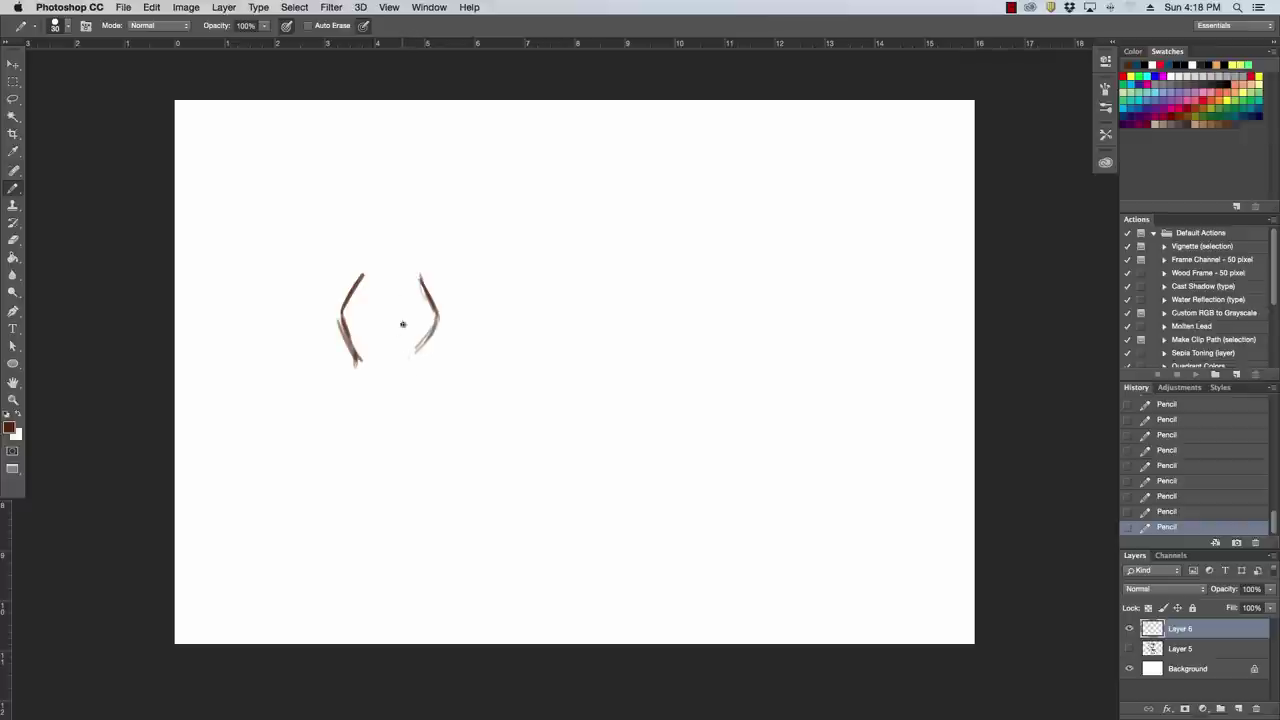
{"action": "mouse_move", "coordinate": [358, 350]}
{"action": "left_mouse_down"}
{"action": "mouse_move", "coordinate": [349, 386]}
{"action": "mouse_move", "coordinate": [400, 406]}
{"action": "left_mouse_up"}
{"action": "mouse_move", "coordinate": [417, 358]}
{"action": "left_mouse_down"}
{"action": "mouse_move", "coordinate": [418, 397]}
{"action": "mouse_move", "coordinate": [395, 406]}
{"action": "mouse_move", "coordinate": [411, 405]}
{"action": "mouse_move", "coordinate": [349, 391]}
{"action": "mouse_move", "coordinate": [418, 360]}
{"action": "mouse_move", "coordinate": [417, 404]}
{"action": "left_mouse_up"}
{"action": "mouse_move", "coordinate": [417, 404]}
{"action": "left_mouse_down"}
{"action": "mouse_move", "coordinate": [425, 390]}
{"action": "mouse_move", "coordinate": [389, 409]}
{"action": "mouse_move", "coordinate": [408, 402]}
{"action": "left_mouse_up"}
{"action": "mouse_move", "coordinate": [364, 399]}
{"action": "left_mouse_down"}
{"action": "mouse_move", "coordinate": [400, 397]}
{"action": "mouse_move", "coordinate": [354, 406]}
{"action": "mouse_move", "coordinate": [396, 410]}
{"action": "left_mouse_up"}
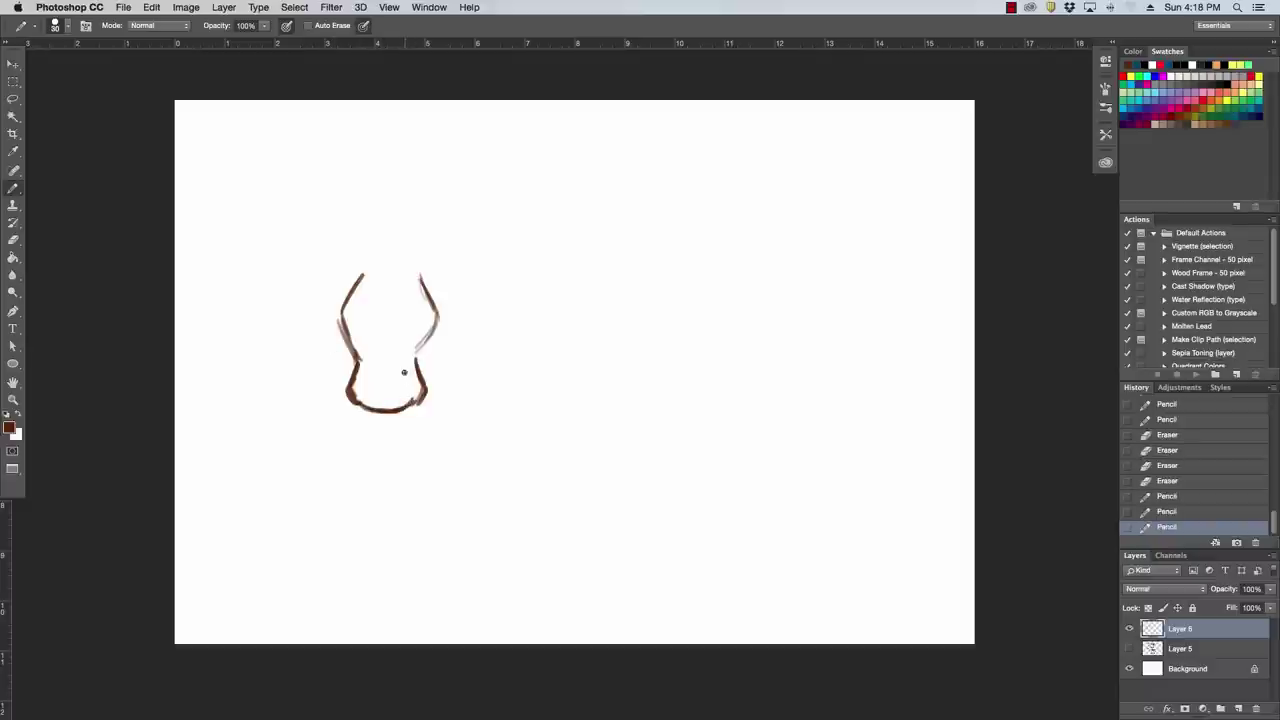
Redraw the cheek lines curving up from the muzzle and erase the old angular sides of the head
{"action": "left_click_drag", "start_coordinate": [418, 365], "coordinate": [431, 322]}
{"action": "left_click_drag", "start_coordinate": [356, 358], "coordinate": [346, 322]}
{"action": "left_click_drag", "start_coordinate": [352, 348], "coordinate": [352, 298]}
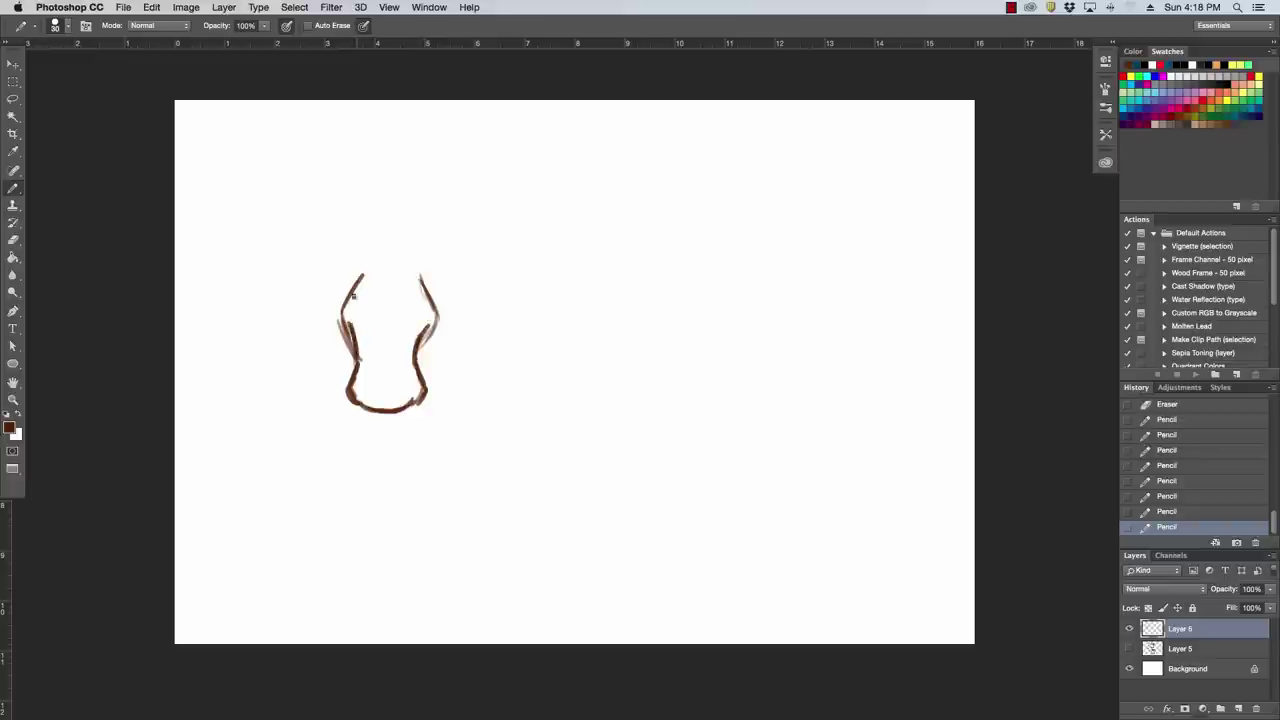
{"action": "key", "text": "e"}
{"action": "left_click_drag", "start_coordinate": [347, 356], "coordinate": [344, 318]}
{"action": "mouse_move", "coordinate": [422, 360]}
{"action": "left_mouse_down"}
{"action": "mouse_move", "coordinate": [442, 313]}
{"action": "mouse_move", "coordinate": [420, 272]}
{"action": "left_mouse_up"}
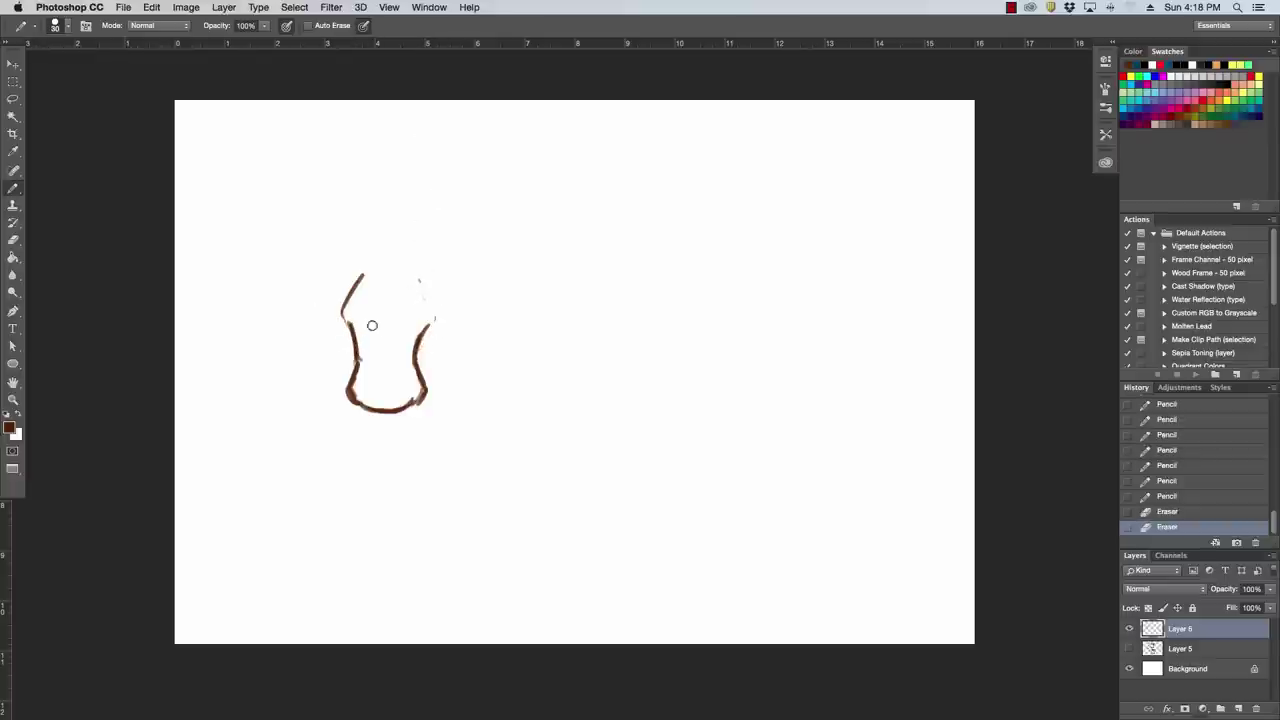
{"action": "mouse_move", "coordinate": [364, 366]}
{"action": "left_mouse_down"}
{"action": "mouse_move", "coordinate": [338, 326]}
{"action": "mouse_move", "coordinate": [338, 274]}
{"action": "left_mouse_up"}
Sketch the eye socket on the right side of the cow's head and erase its stray edges
{"action": "key", "text": "b"}
{"action": "left_click_drag", "start_coordinate": [428, 310], "coordinate": [424, 326]}
{"action": "left_click_drag", "start_coordinate": [430, 294], "coordinate": [430, 324]}
{"action": "key", "text": "e"}
{"action": "mouse_move", "coordinate": [438, 304]}
{"action": "left_mouse_down"}
{"action": "mouse_move", "coordinate": [428, 328]}
{"action": "mouse_move", "coordinate": [435, 312]}
{"action": "left_mouse_up"}
{"action": "left_click_drag", "start_coordinate": [435, 308], "coordinate": [430, 319]}
Redraw the left brow and cheek of the cow's head and trim the rough lines around both eyes
{"action": "mouse_move", "coordinate": [350, 320]}
{"action": "left_mouse_down"}
{"action": "mouse_move", "coordinate": [342, 302]}
{"action": "mouse_move", "coordinate": [389, 254]}
{"action": "left_mouse_up"}
{"action": "key", "text": "e"}
{"action": "mouse_move", "coordinate": [344, 310]}
{"action": "left_mouse_down"}
{"action": "mouse_move", "coordinate": [355, 355]}
{"action": "mouse_move", "coordinate": [350, 338]}
{"action": "left_mouse_up"}
{"action": "mouse_move", "coordinate": [432, 322]}
{"action": "left_mouse_down"}
{"action": "mouse_move", "coordinate": [418, 354]}
{"action": "mouse_move", "coordinate": [433, 315]}
{"action": "left_mouse_up"}
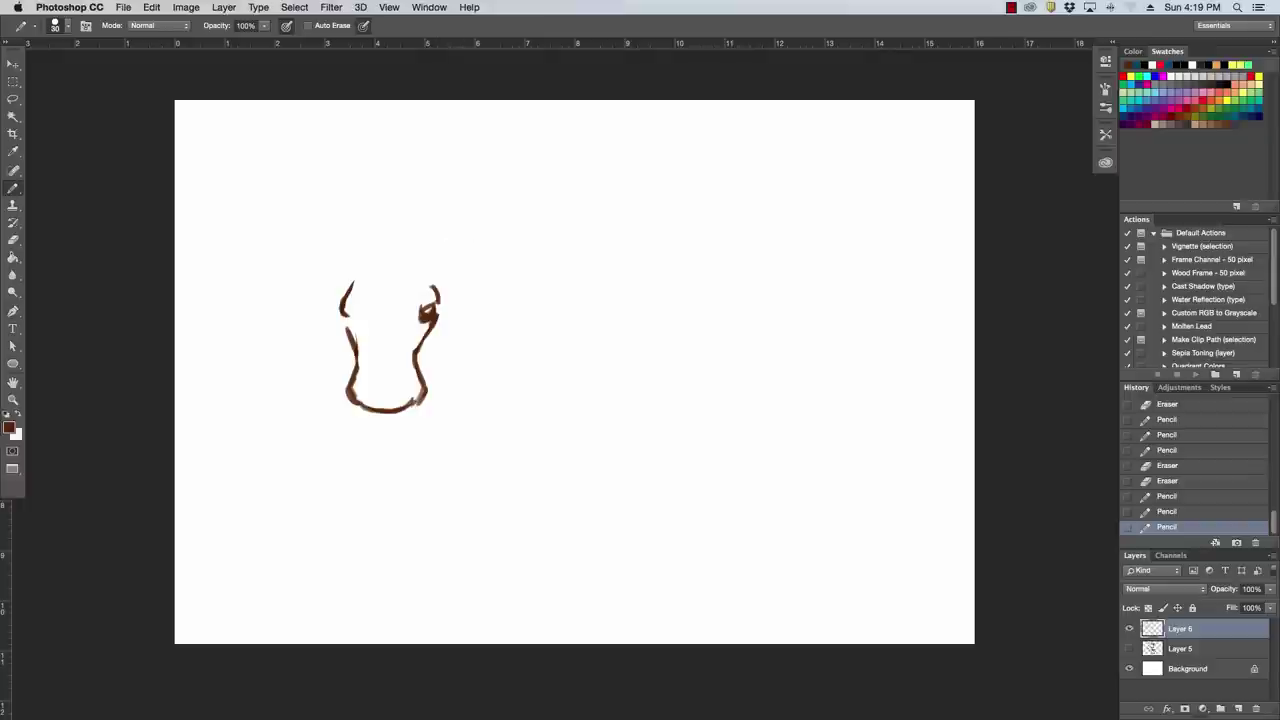
{"action": "left_click_drag", "start_coordinate": [418, 314], "coordinate": [421, 322]}
{"action": "mouse_move", "coordinate": [345, 313]}
{"action": "left_mouse_down"}
{"action": "mouse_move", "coordinate": [354, 328]}
{"action": "mouse_move", "coordinate": [343, 308]}
{"action": "mouse_move", "coordinate": [358, 318]}
{"action": "left_mouse_up"}
{"action": "key", "text": "e"}
{"action": "left_click_drag", "start_coordinate": [428, 296], "coordinate": [424, 306]}
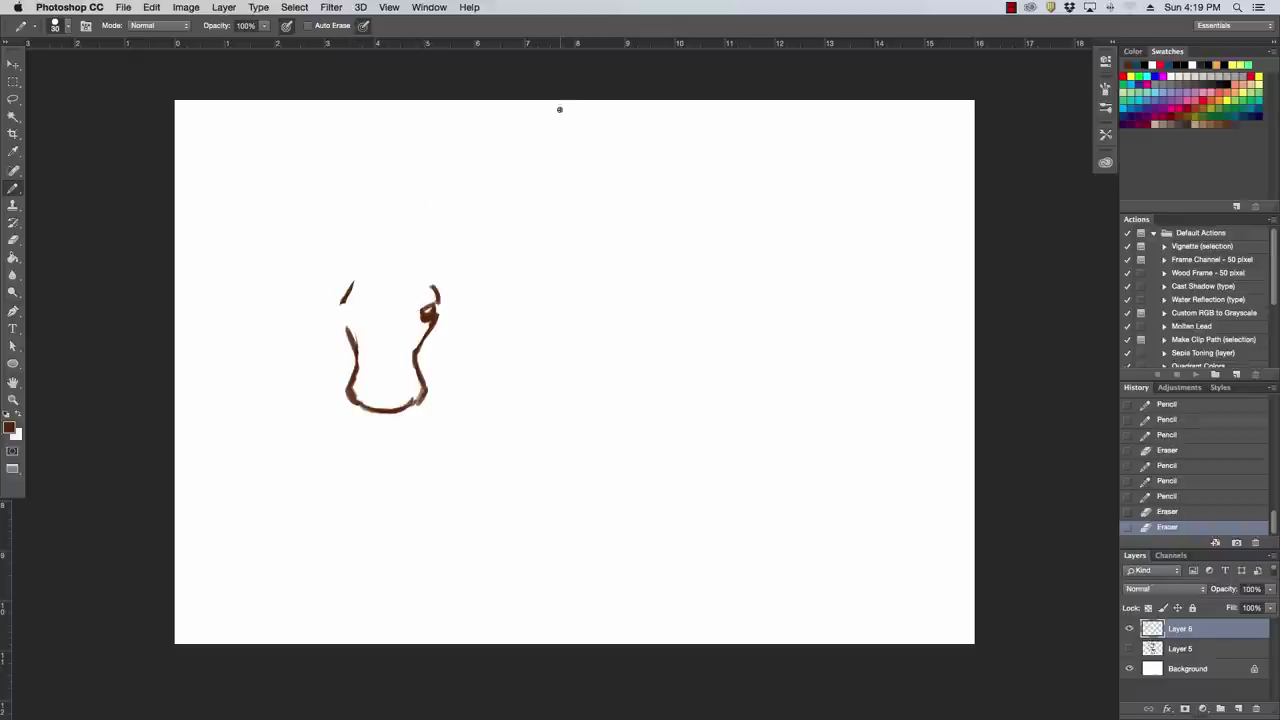
Draw the top of the cow's head with two curved horns and a pointed ear below each horn
{"action": "mouse_move", "coordinate": [361, 257]}
{"action": "left_mouse_down"}
{"action": "mouse_move", "coordinate": [353, 274]}
{"action": "mouse_move", "coordinate": [372, 252]}
{"action": "mouse_move", "coordinate": [430, 278]}
{"action": "mouse_move", "coordinate": [457, 227]}
{"action": "mouse_move", "coordinate": [472, 254]}
{"action": "mouse_move", "coordinate": [452, 278]}
{"action": "mouse_move", "coordinate": [466, 267]}
{"action": "left_mouse_up"}
{"action": "mouse_move", "coordinate": [360, 262]}
{"action": "left_mouse_down"}
{"action": "mouse_move", "coordinate": [340, 246]}
{"action": "mouse_move", "coordinate": [350, 216]}
{"action": "mouse_move", "coordinate": [322, 262]}
{"action": "mouse_move", "coordinate": [350, 276]}
{"action": "mouse_move", "coordinate": [351, 230]}
{"action": "mouse_move", "coordinate": [324, 266]}
{"action": "mouse_move", "coordinate": [350, 278]}
{"action": "left_mouse_up"}
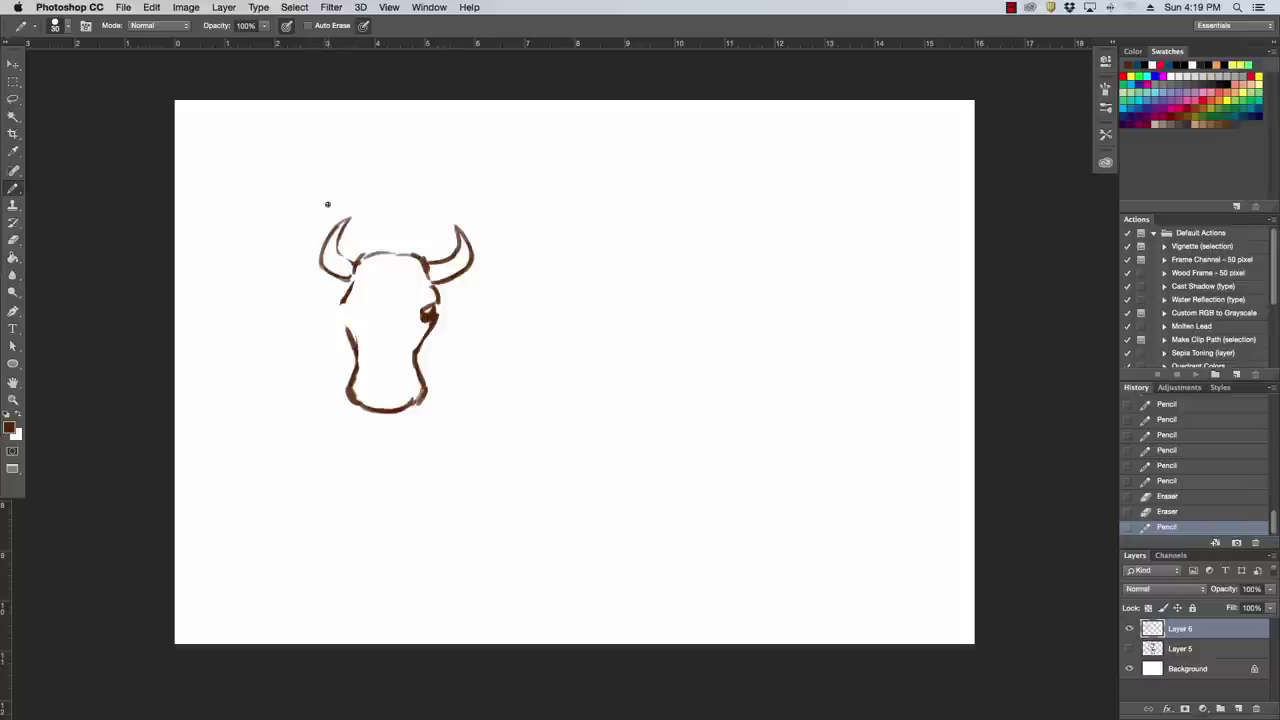
{"action": "mouse_move", "coordinate": [434, 285]}
{"action": "left_mouse_down"}
{"action": "mouse_move", "coordinate": [456, 295]}
{"action": "mouse_move", "coordinate": [429, 298]}
{"action": "mouse_move", "coordinate": [403, 363]}
{"action": "mouse_move", "coordinate": [416, 332]}
{"action": "left_mouse_up"}
{"action": "mouse_move", "coordinate": [444, 291]}
{"action": "left_mouse_down"}
{"action": "mouse_move", "coordinate": [474, 305]}
{"action": "mouse_move", "coordinate": [474, 326]}
{"action": "mouse_move", "coordinate": [474, 309]}
{"action": "left_mouse_up"}
{"action": "mouse_move", "coordinate": [470, 302]}
{"action": "left_mouse_down"}
{"action": "mouse_move", "coordinate": [475, 320]}
{"action": "mouse_move", "coordinate": [463, 304]}
{"action": "left_mouse_up"}
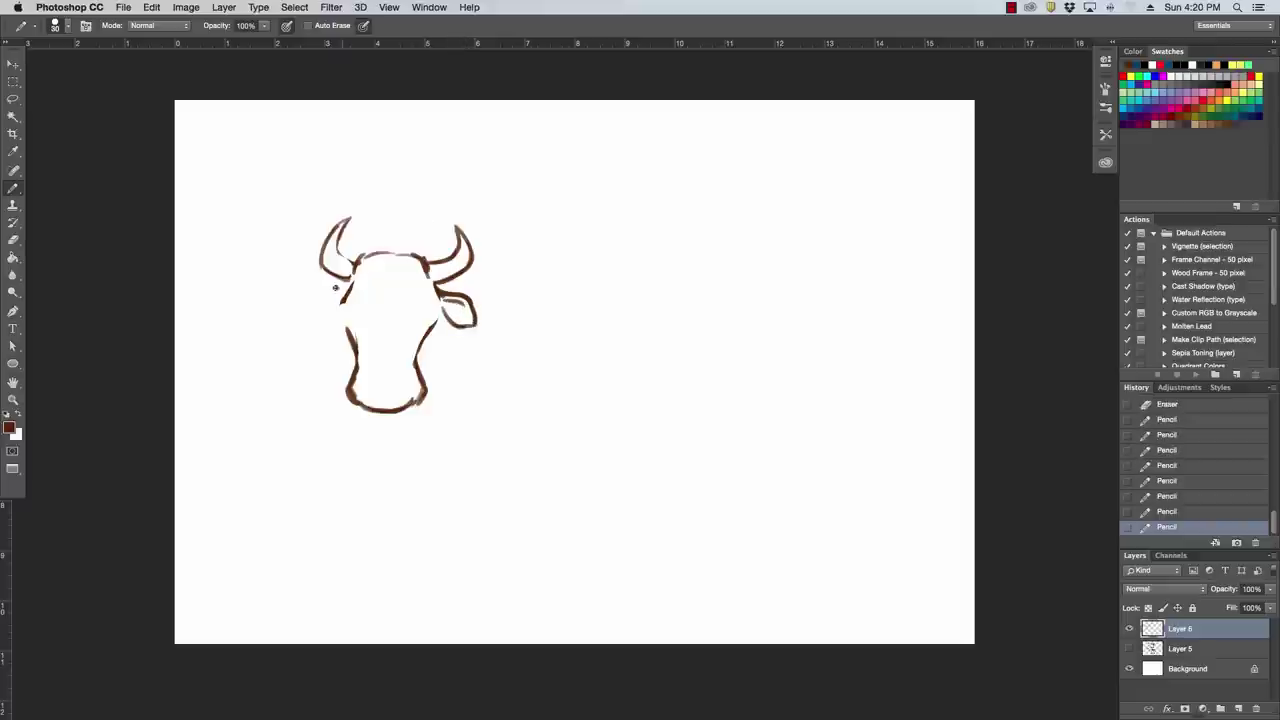
{"action": "mouse_move", "coordinate": [346, 282]}
{"action": "left_mouse_down"}
{"action": "mouse_move", "coordinate": [317, 301]}
{"action": "mouse_move", "coordinate": [311, 325]}
{"action": "mouse_move", "coordinate": [330, 326]}
{"action": "mouse_move", "coordinate": [342, 306]}
{"action": "left_mouse_up"}
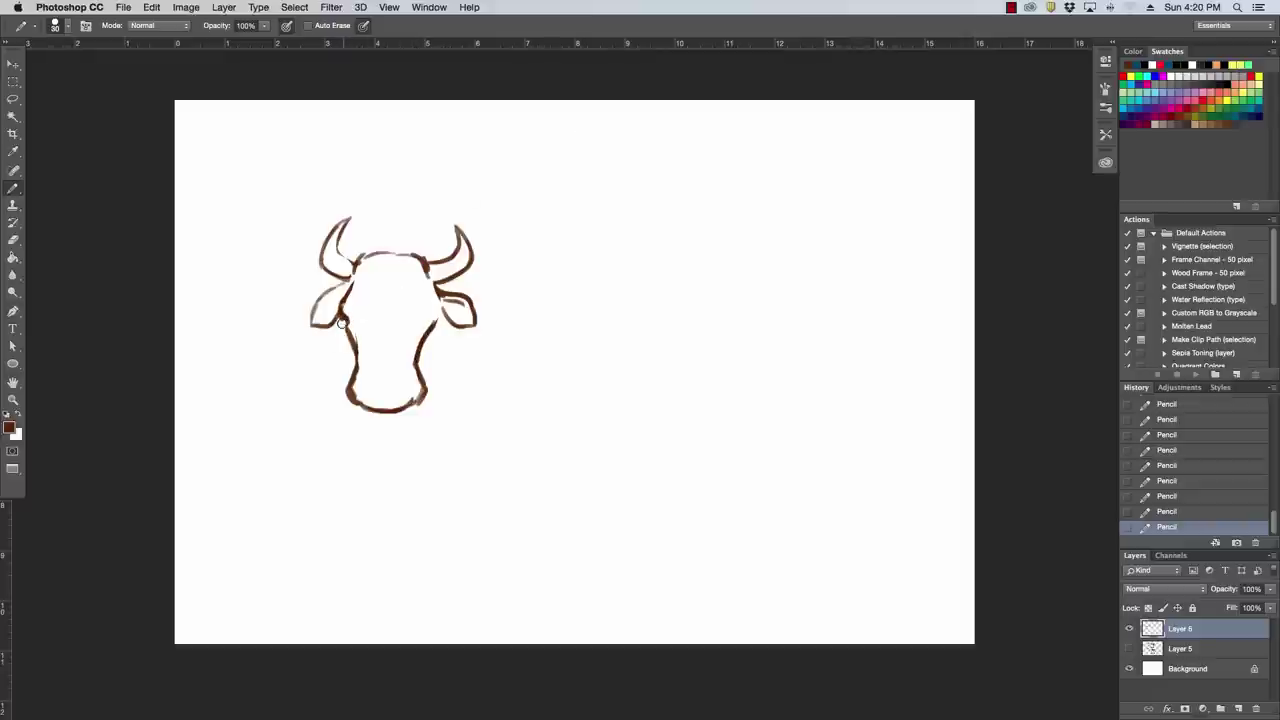
Thin the cheek lines with the eraser, strengthen the crown line, and draw the eyes
{"action": "left_click_drag", "start_coordinate": [342, 324], "coordinate": [362, 352]}
{"action": "left_click_drag", "start_coordinate": [359, 336], "coordinate": [362, 346]}
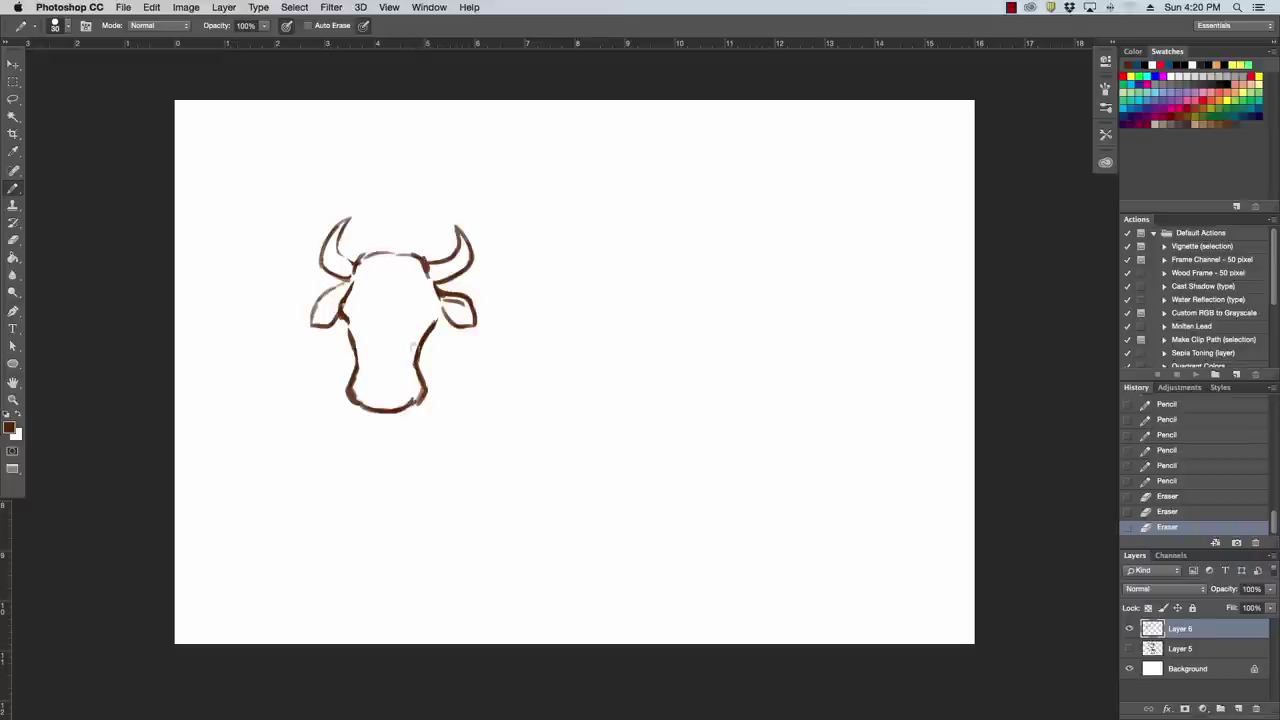
{"action": "left_click_drag", "start_coordinate": [415, 348], "coordinate": [438, 326]}
{"action": "left_click_drag", "start_coordinate": [358, 256], "coordinate": [468, 250]}
{"action": "left_click_drag", "start_coordinate": [435, 296], "coordinate": [416, 324]}
{"action": "mouse_move", "coordinate": [430, 308]}
{"action": "left_mouse_down"}
{"action": "mouse_move", "coordinate": [418, 322]}
{"action": "mouse_move", "coordinate": [430, 322]}
{"action": "left_mouse_up"}
{"action": "left_click_drag", "start_coordinate": [343, 313], "coordinate": [349, 326]}
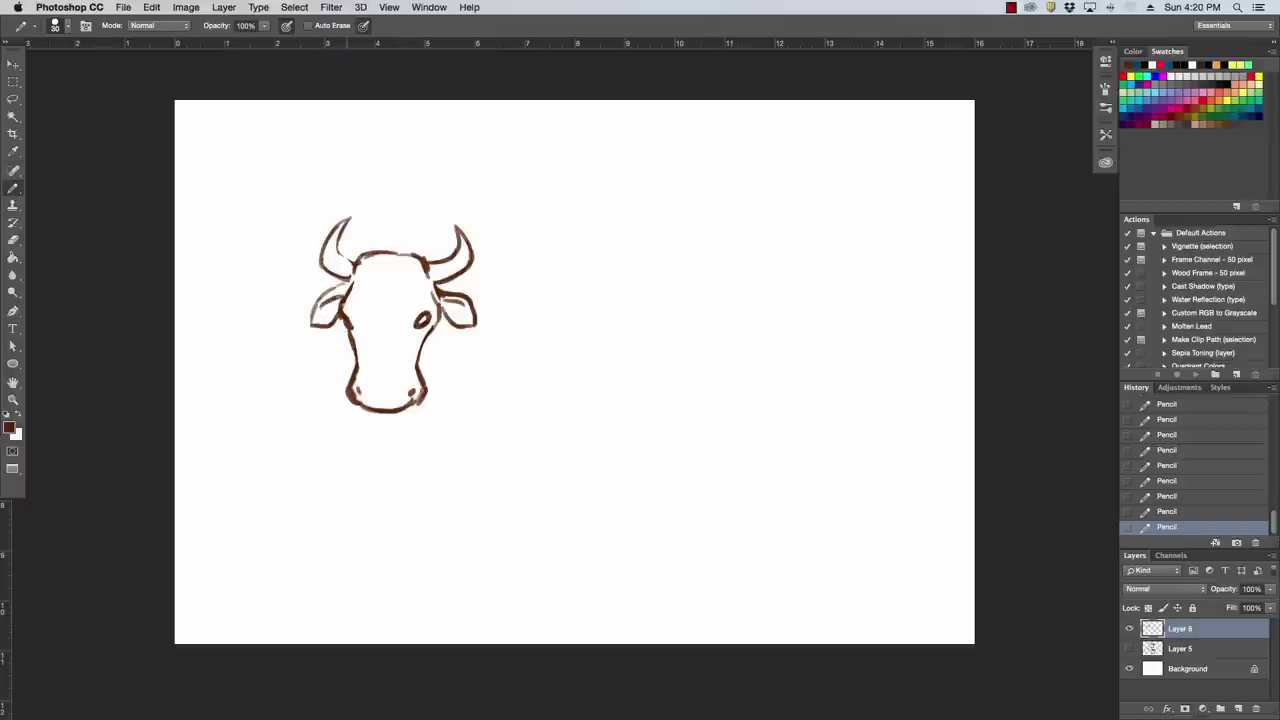
Darken the left ear and right eye outlines and refine the nostrils, cleaning up stray marks on the head
{"action": "left_click_drag", "start_coordinate": [334, 288], "coordinate": [356, 270]}
{"action": "left_click_drag", "start_coordinate": [311, 321], "coordinate": [335, 286]}
{"action": "left_click_drag", "start_coordinate": [426, 312], "coordinate": [416, 326]}
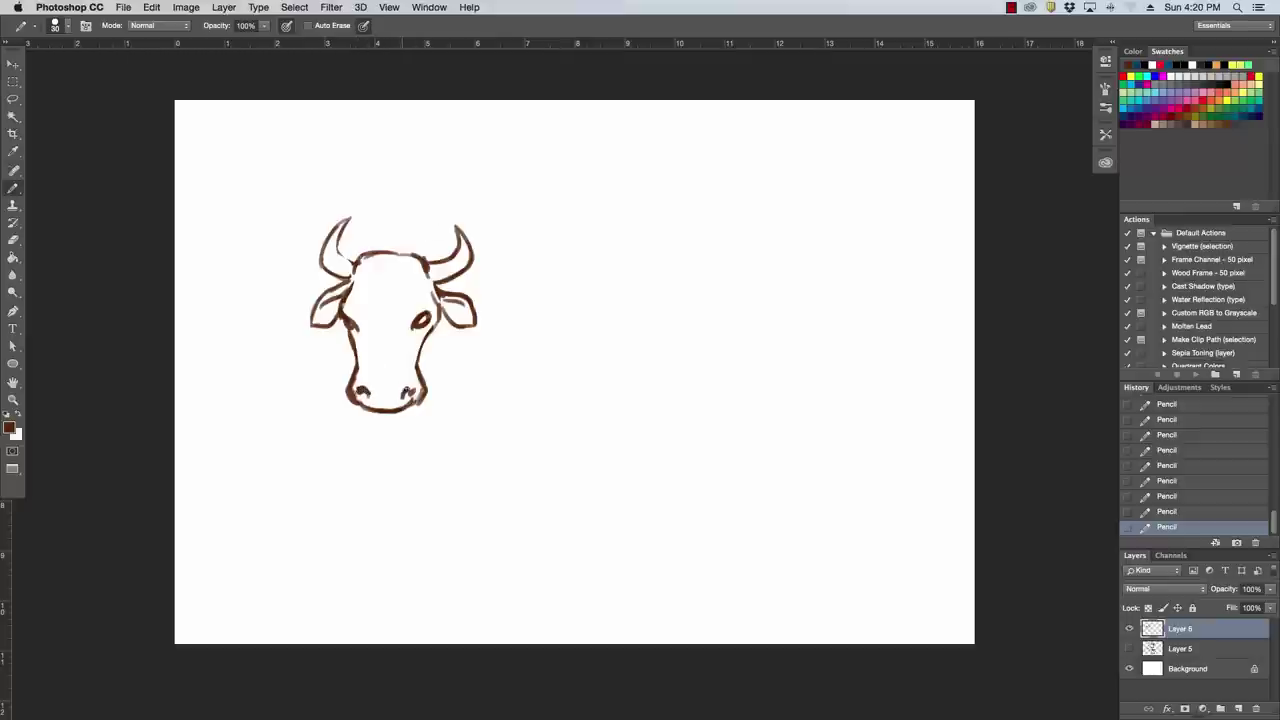
{"action": "left_click_drag", "start_coordinate": [404, 388], "coordinate": [415, 398]}
{"action": "key", "text": "e"}
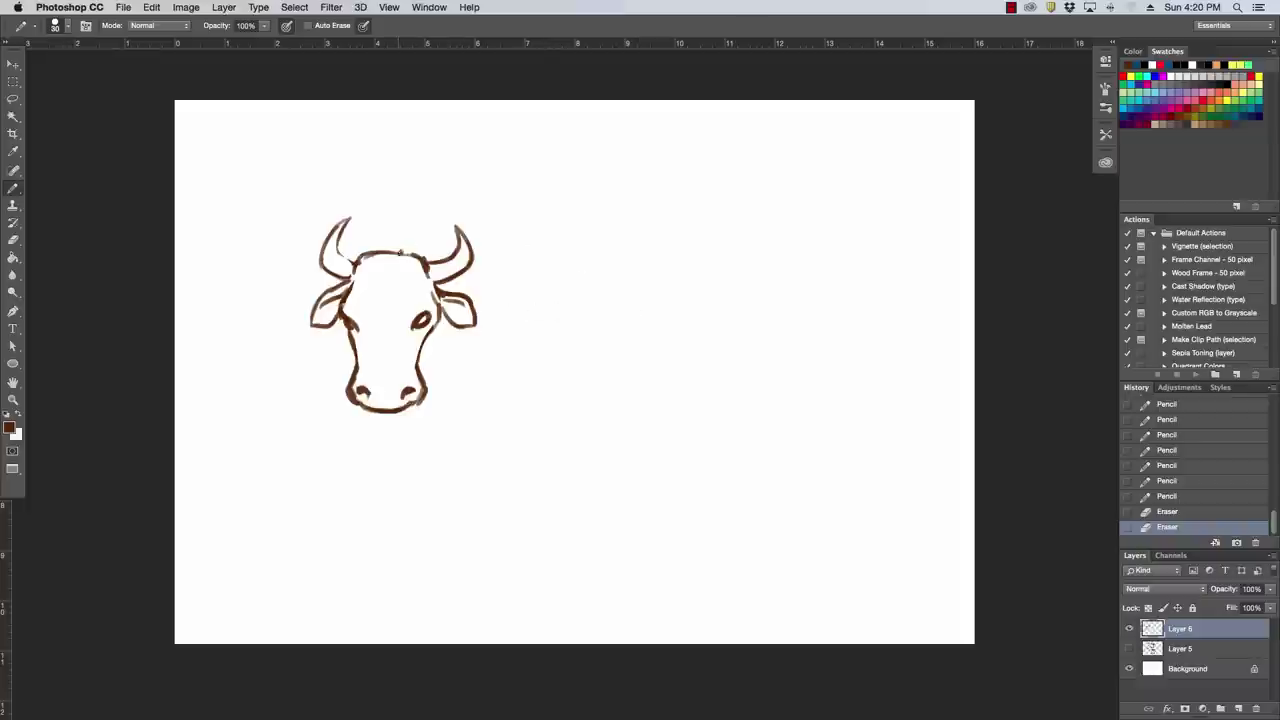
{"action": "left_click", "coordinate": [398, 252]}
Draw the chest curve below the muzzle and a rough back line, erasing its stray strokes and the middle-to-rump stretch
{"action": "left_click_drag", "start_coordinate": [403, 418], "coordinate": [440, 487]}
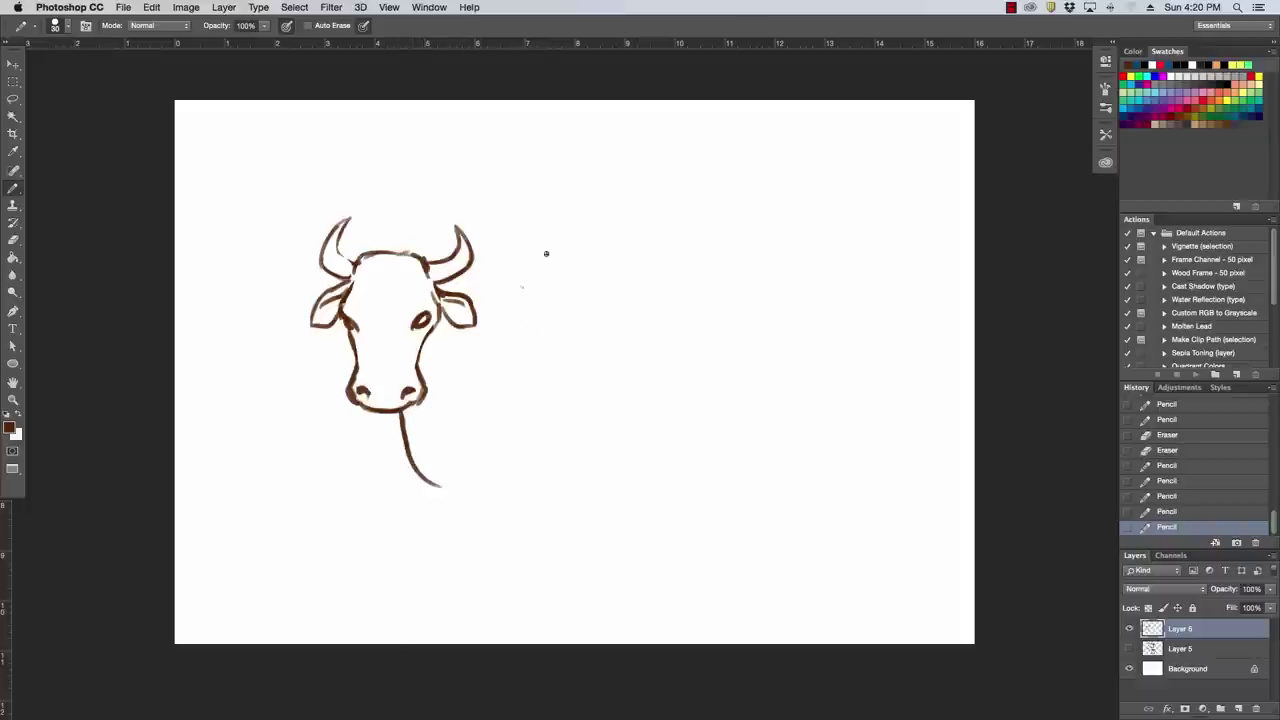
{"action": "mouse_move", "coordinate": [474, 270]}
{"action": "left_mouse_down"}
{"action": "mouse_move", "coordinate": [522, 265]}
{"action": "mouse_move", "coordinate": [568, 284]}
{"action": "left_mouse_up"}
{"action": "mouse_move", "coordinate": [478, 274]}
{"action": "left_mouse_down"}
{"action": "mouse_move", "coordinate": [644, 268]}
{"action": "mouse_move", "coordinate": [718, 334]}
{"action": "mouse_move", "coordinate": [721, 356]}
{"action": "left_mouse_up"}
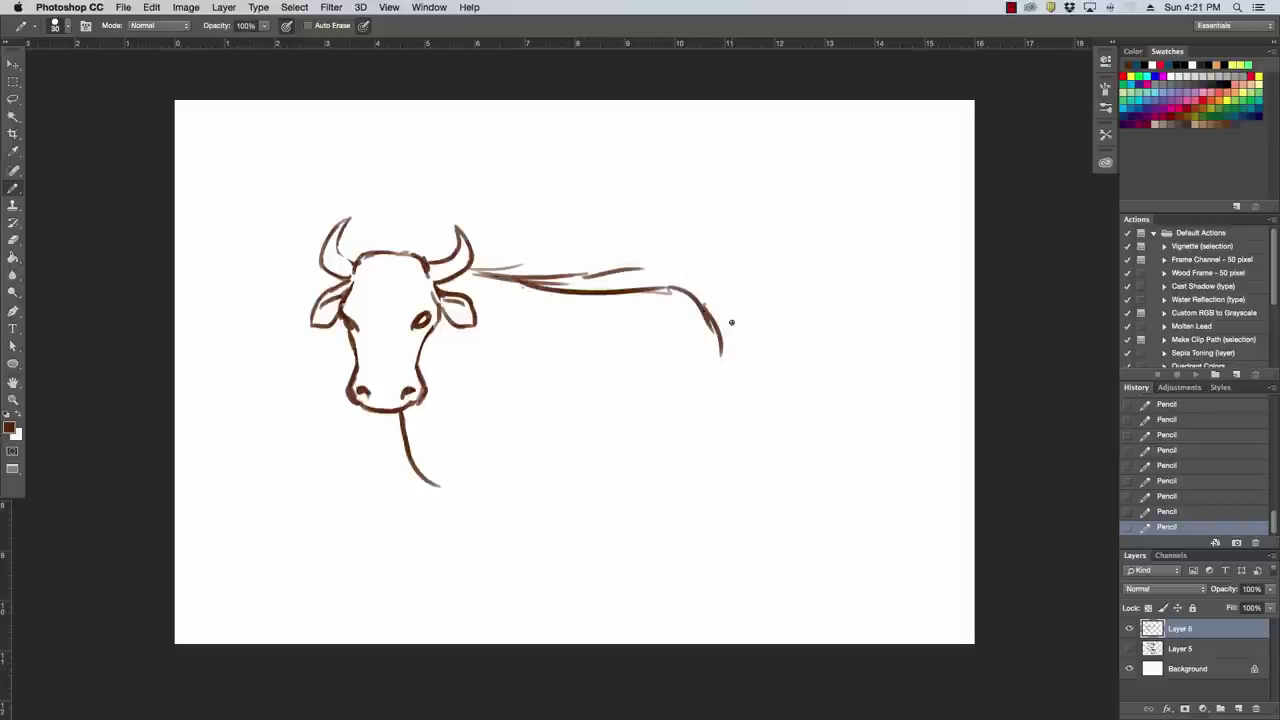
{"action": "mouse_move", "coordinate": [497, 263]}
{"action": "left_mouse_down"}
{"action": "mouse_move", "coordinate": [614, 277]}
{"action": "mouse_move", "coordinate": [593, 263]}
{"action": "mouse_move", "coordinate": [497, 267]}
{"action": "mouse_move", "coordinate": [508, 268]}
{"action": "left_mouse_up"}
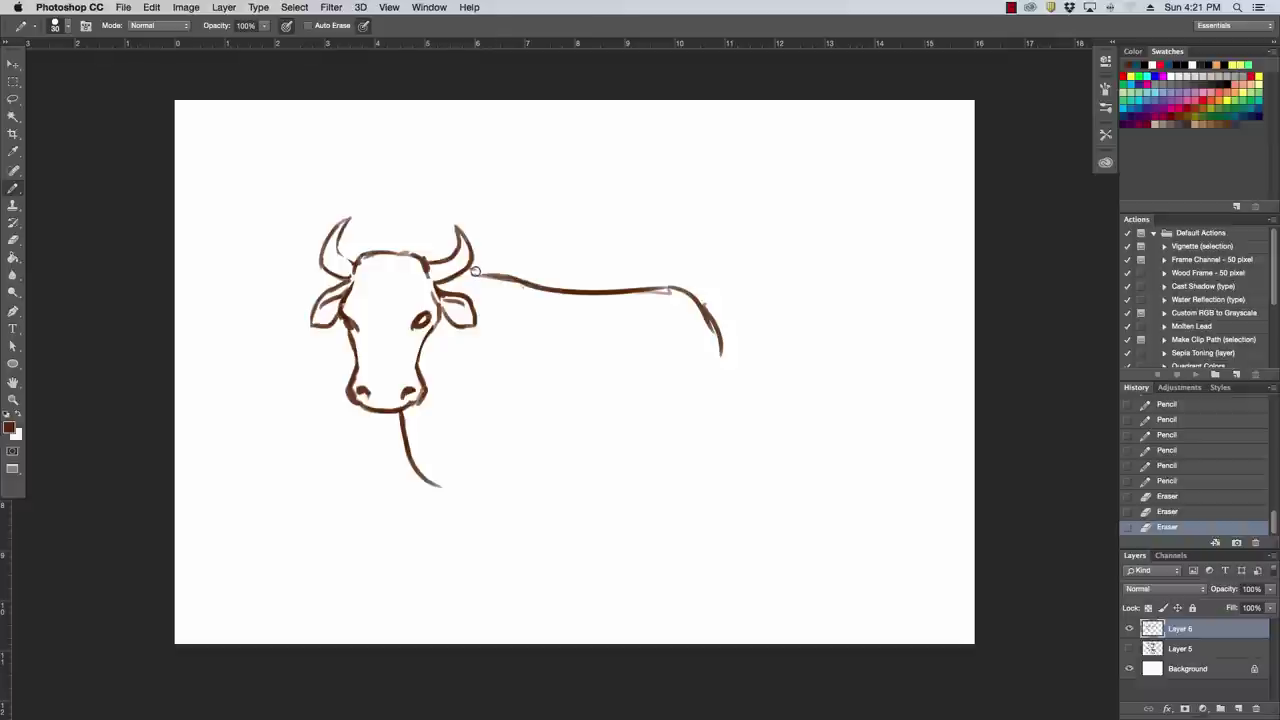
{"action": "mouse_move", "coordinate": [646, 284]}
{"action": "left_mouse_down"}
{"action": "mouse_move", "coordinate": [570, 288]}
{"action": "mouse_move", "coordinate": [702, 302]}
{"action": "left_mouse_up"}
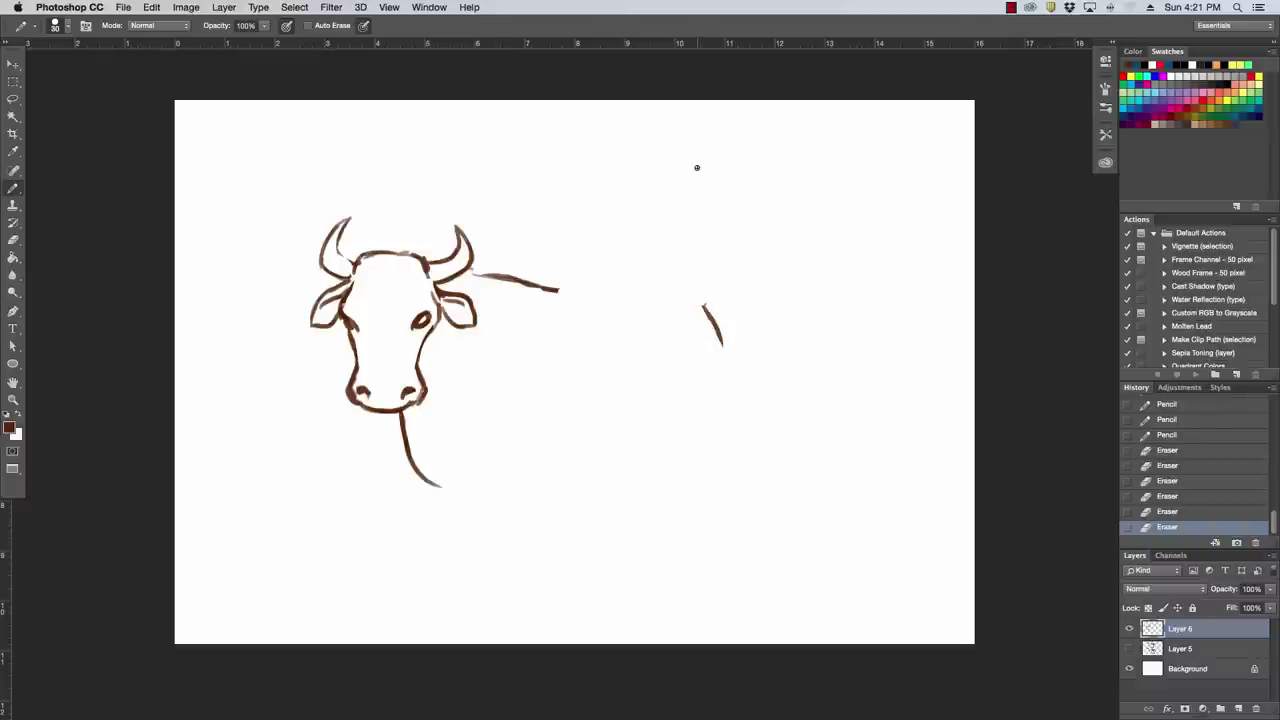
Draw the cow's two front legs with hooves and extend the shoulder line upward from the near leg
{"action": "left_click_drag", "start_coordinate": [462, 462], "coordinate": [467, 518]}
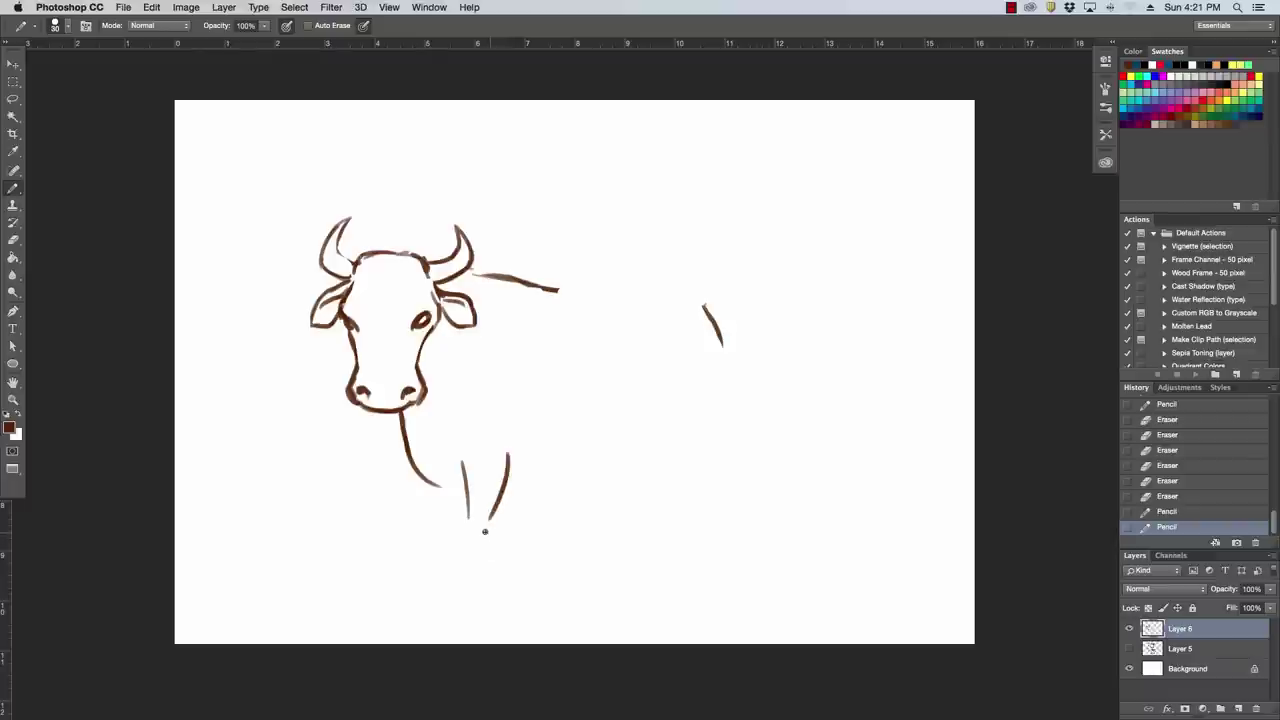
{"action": "mouse_move", "coordinate": [468, 528]}
{"action": "left_mouse_down"}
{"action": "mouse_move", "coordinate": [450, 594]}
{"action": "mouse_move", "coordinate": [478, 600]}
{"action": "mouse_move", "coordinate": [440, 603]}
{"action": "mouse_move", "coordinate": [476, 571]}
{"action": "mouse_move", "coordinate": [477, 584]}
{"action": "left_mouse_up"}
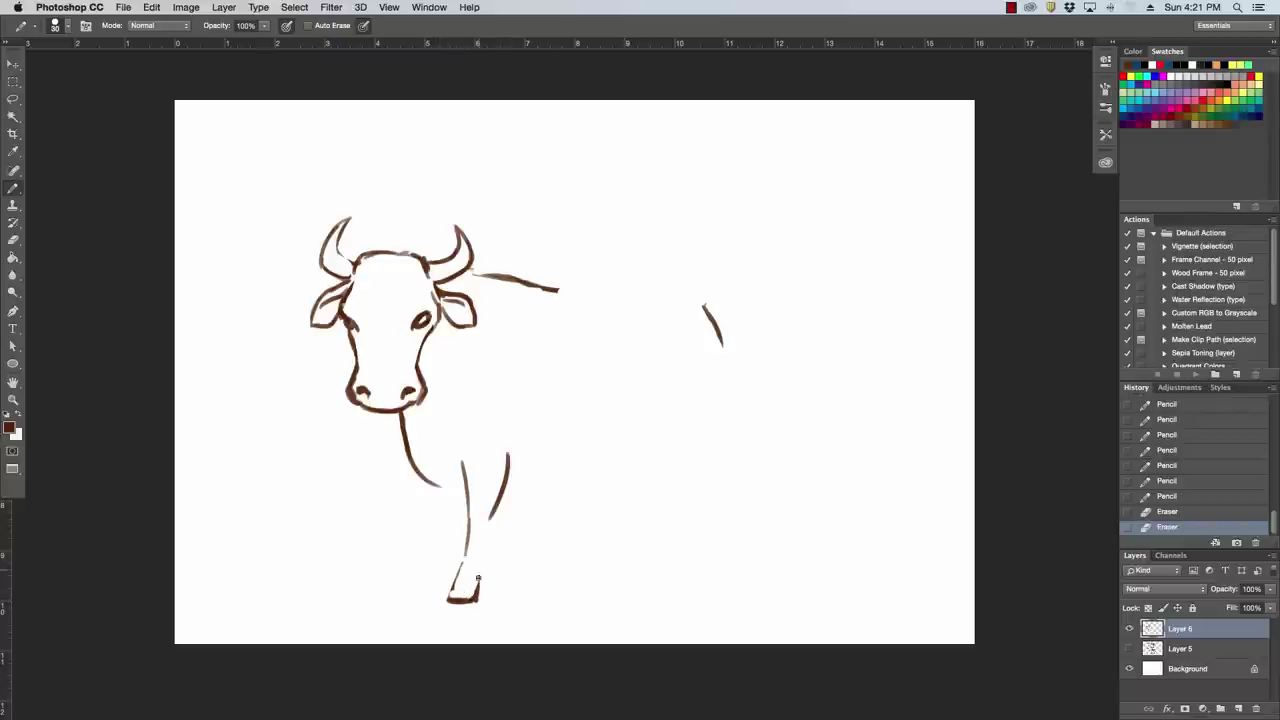
{"action": "mouse_move", "coordinate": [484, 590]}
{"action": "left_mouse_down"}
{"action": "mouse_move", "coordinate": [499, 461]}
{"action": "mouse_move", "coordinate": [429, 488]}
{"action": "mouse_move", "coordinate": [437, 527]}
{"action": "left_mouse_up"}
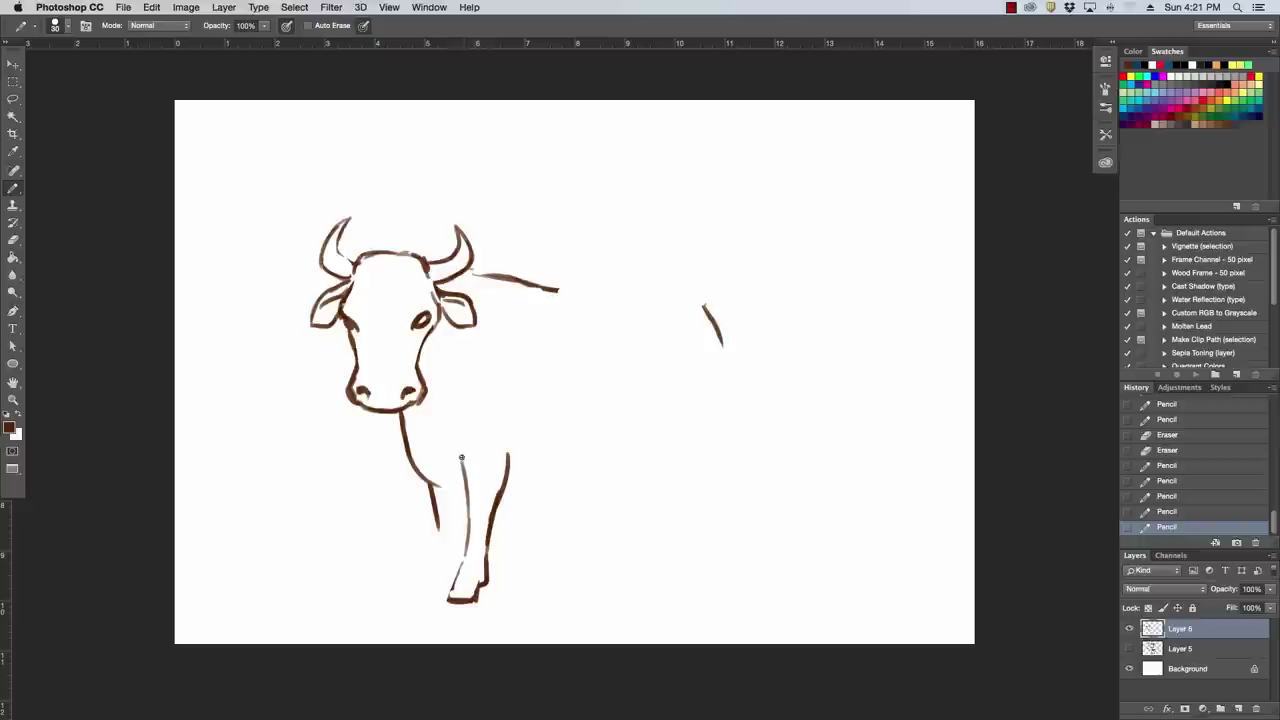
{"action": "left_click_drag", "start_coordinate": [454, 418], "coordinate": [449, 440]}
{"action": "mouse_move", "coordinate": [449, 443]}
{"action": "left_mouse_down"}
{"action": "mouse_move", "coordinate": [462, 488]}
{"action": "mouse_move", "coordinate": [434, 529]}
{"action": "mouse_move", "coordinate": [436, 599]}
{"action": "left_mouse_up"}
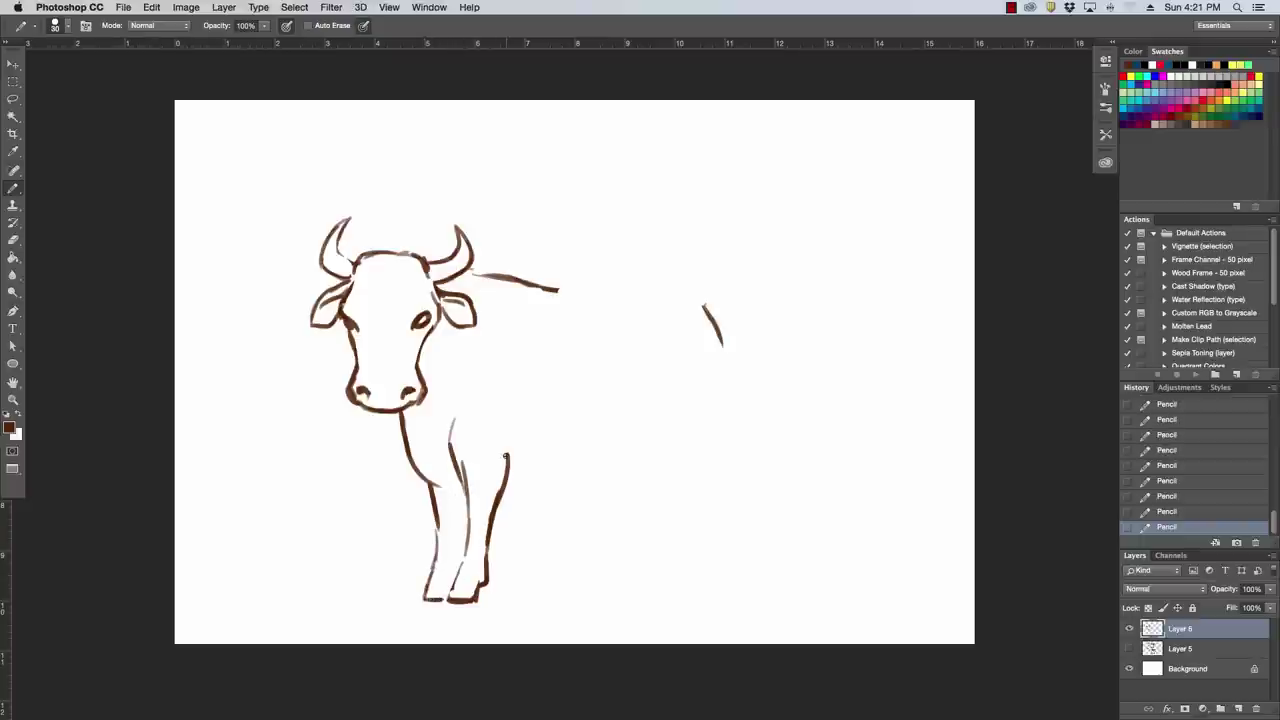
Draw the belly line rising toward the hind leg, replacing its drooping end, and sketch the udder's sides beneath it
{"action": "mouse_move", "coordinate": [517, 492]}
{"action": "left_mouse_down"}
{"action": "mouse_move", "coordinate": [628, 481]}
{"action": "mouse_move", "coordinate": [557, 485]}
{"action": "mouse_move", "coordinate": [616, 501]}
{"action": "left_mouse_up"}
{"action": "key", "text": "e"}
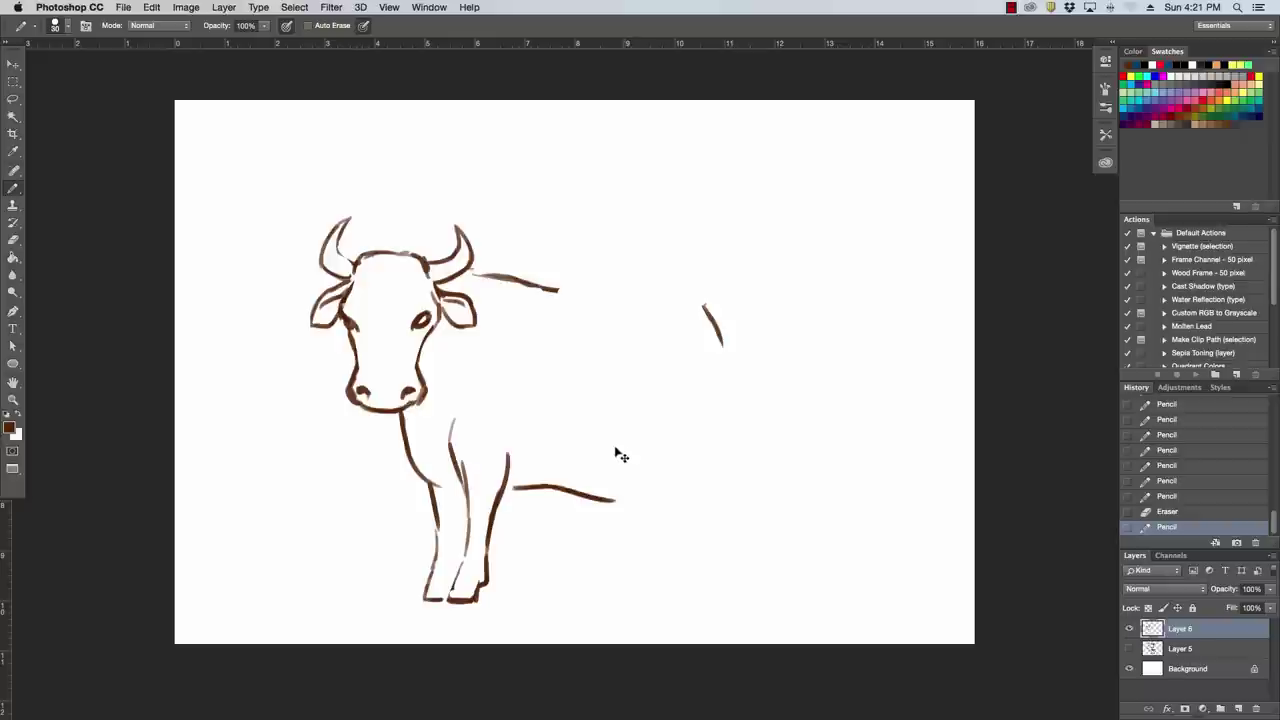
{"action": "key", "text": "super+z"}
{"action": "left_click_drag", "start_coordinate": [545, 488], "coordinate": [690, 448]}
{"action": "mouse_move", "coordinate": [620, 470]}
{"action": "left_mouse_down"}
{"action": "mouse_move", "coordinate": [652, 491]}
{"action": "mouse_move", "coordinate": [695, 487]}
{"action": "left_mouse_up"}
{"action": "key", "text": "e"}
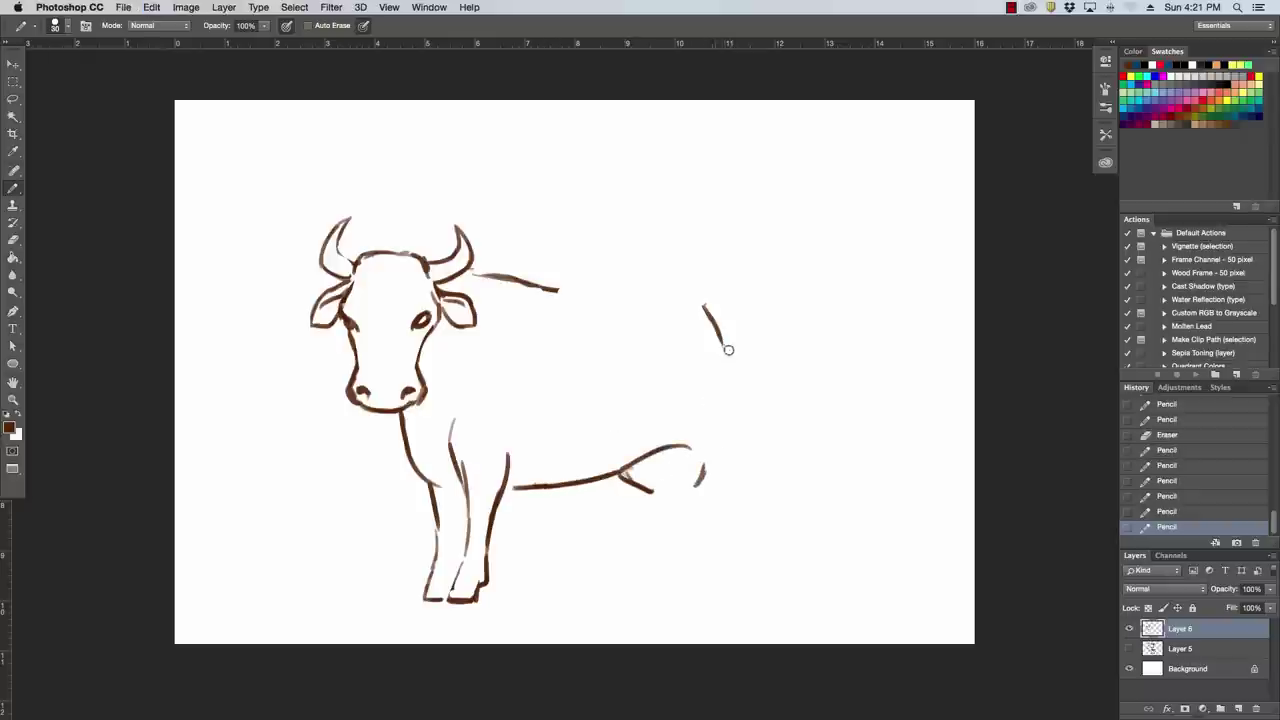
Replace the leftover rump stroke with a full back and rump contour, and draw the near hind leg
{"action": "left_click_drag", "start_coordinate": [723, 346], "coordinate": [704, 305]}
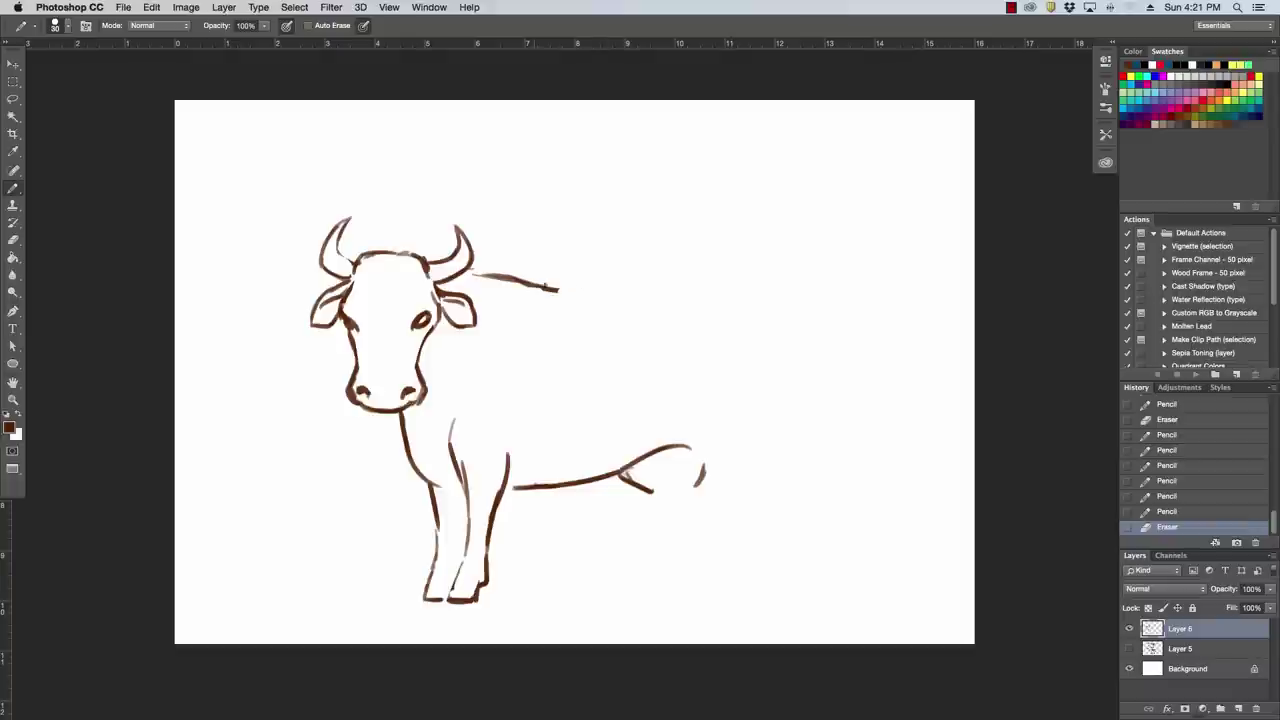
{"action": "mouse_move", "coordinate": [556, 287]}
{"action": "left_mouse_down"}
{"action": "mouse_move", "coordinate": [707, 292]}
{"action": "mouse_move", "coordinate": [737, 310]}
{"action": "mouse_move", "coordinate": [760, 353]}
{"action": "left_mouse_up"}
{"action": "left_click_drag", "start_coordinate": [683, 431], "coordinate": [724, 488]}
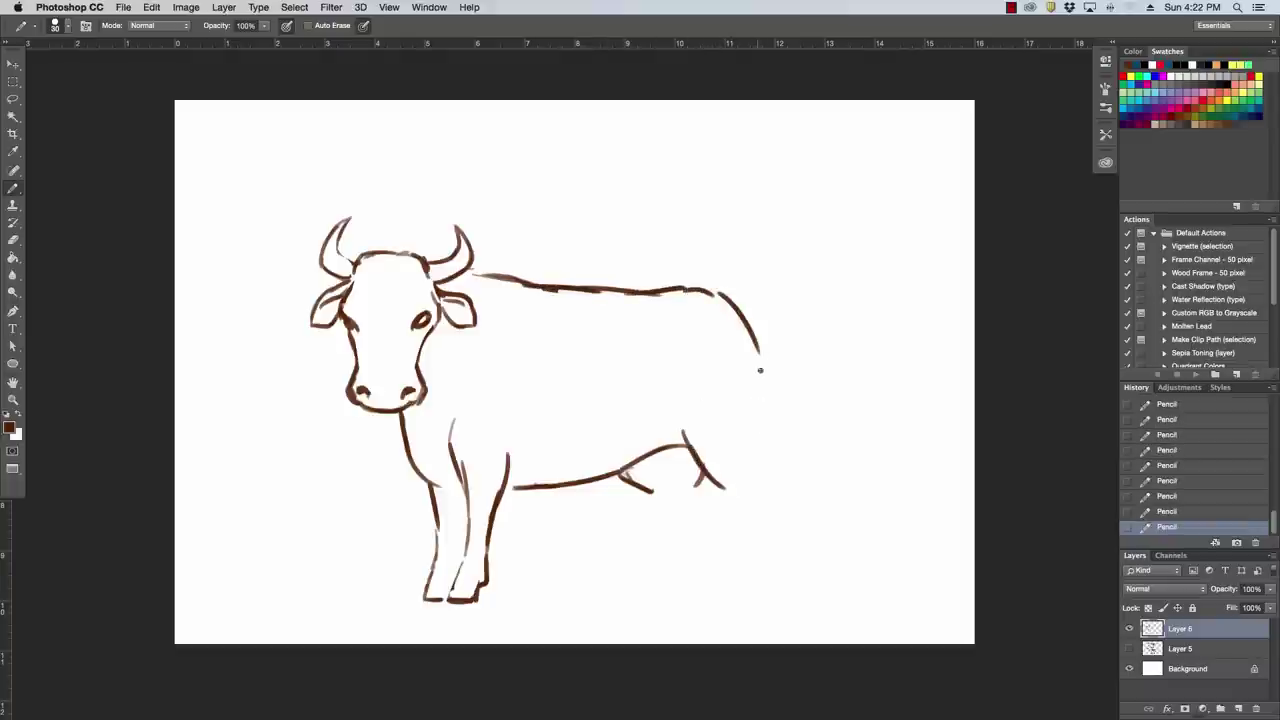
{"action": "mouse_move", "coordinate": [760, 370]}
{"action": "left_mouse_down"}
{"action": "mouse_move", "coordinate": [771, 523]}
{"action": "mouse_move", "coordinate": [719, 481]}
{"action": "mouse_move", "coordinate": [751, 512]}
{"action": "mouse_move", "coordinate": [760, 556]}
{"action": "left_mouse_up"}
{"action": "mouse_move", "coordinate": [770, 505]}
{"action": "left_mouse_down"}
{"action": "mouse_move", "coordinate": [776, 550]}
{"action": "mouse_move", "coordinate": [749, 598]}
{"action": "left_mouse_up"}
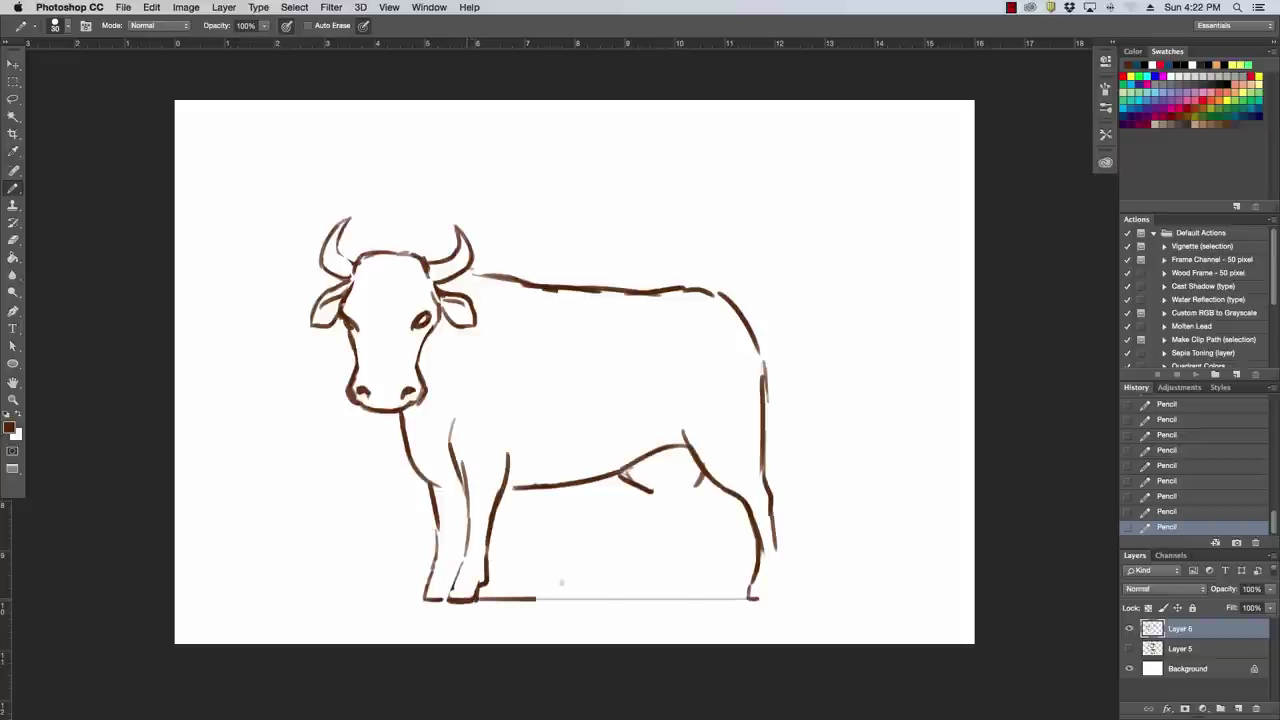
Align the hind hoof with the front one using a straight ground line, erasing its middle and completing the leg's rear edge
{"action": "left_click_drag", "start_coordinate": [466, 599], "coordinate": [792, 599]}
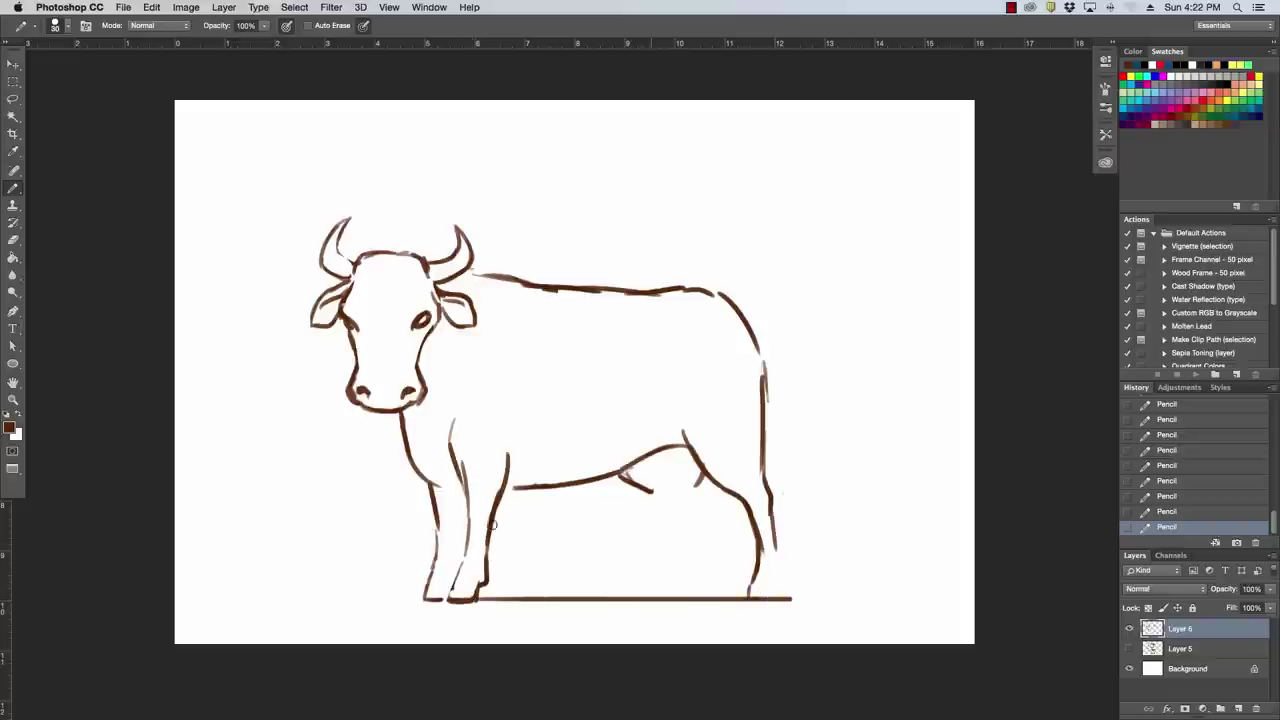
{"action": "mouse_move", "coordinate": [480, 599]}
{"action": "left_mouse_down"}
{"action": "mouse_move", "coordinate": [741, 599]}
{"action": "mouse_move", "coordinate": [773, 583]}
{"action": "mouse_move", "coordinate": [775, 599]}
{"action": "mouse_move", "coordinate": [778, 562]}
{"action": "left_mouse_up"}
{"action": "left_click_drag", "start_coordinate": [774, 538], "coordinate": [778, 588]}
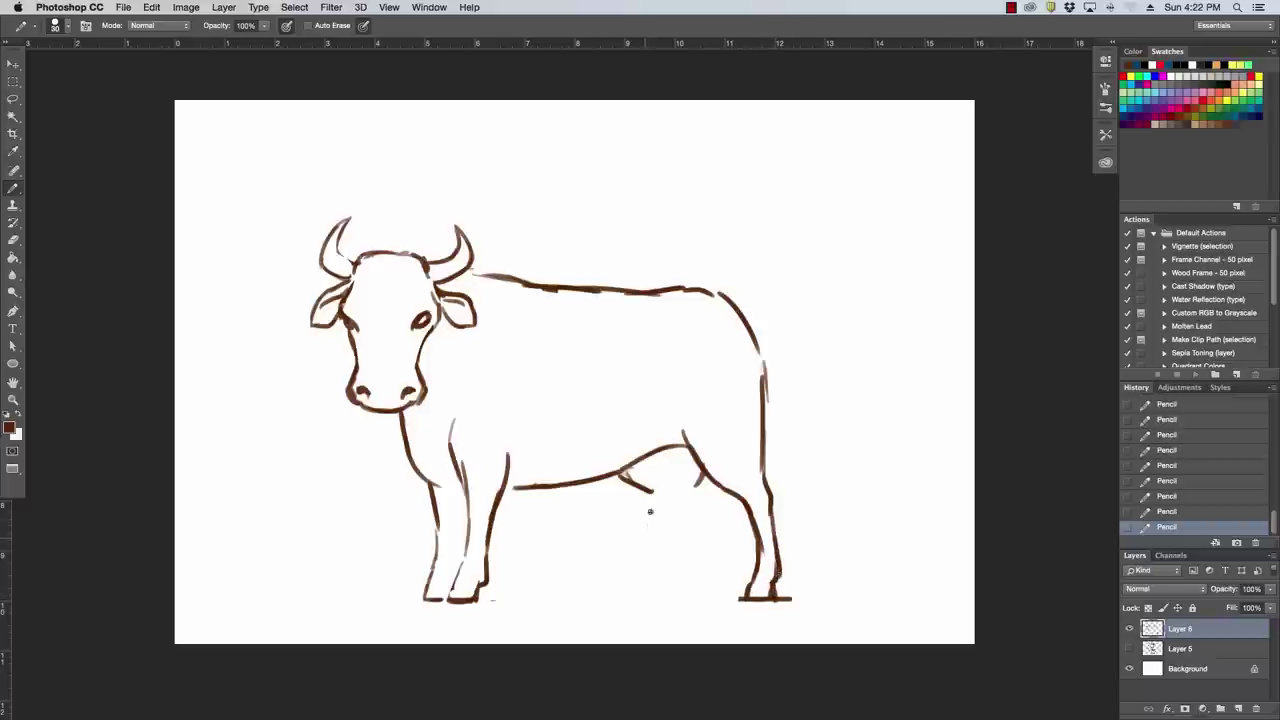
Draw the far hind leg and the udder with teats, and round off the near hind hoof
{"action": "left_click_drag", "start_coordinate": [651, 510], "coordinate": [648, 538]}
{"action": "mouse_move", "coordinate": [630, 486]}
{"action": "left_mouse_down"}
{"action": "mouse_move", "coordinate": [644, 512]}
{"action": "mouse_move", "coordinate": [633, 571]}
{"action": "mouse_move", "coordinate": [649, 522]}
{"action": "left_mouse_up"}
{"action": "mouse_move", "coordinate": [655, 550]}
{"action": "left_mouse_down"}
{"action": "mouse_move", "coordinate": [668, 506]}
{"action": "mouse_move", "coordinate": [642, 549]}
{"action": "left_mouse_up"}
{"action": "mouse_move", "coordinate": [755, 600]}
{"action": "left_mouse_down"}
{"action": "mouse_move", "coordinate": [802, 598]}
{"action": "mouse_move", "coordinate": [737, 592]}
{"action": "mouse_move", "coordinate": [772, 604]}
{"action": "left_mouse_up"}
{"action": "mouse_move", "coordinate": [634, 555]}
{"action": "left_mouse_down"}
{"action": "mouse_move", "coordinate": [618, 588]}
{"action": "mouse_move", "coordinate": [646, 586]}
{"action": "mouse_move", "coordinate": [659, 552]}
{"action": "left_mouse_up"}
{"action": "mouse_move", "coordinate": [648, 488]}
{"action": "left_mouse_down"}
{"action": "mouse_move", "coordinate": [686, 501]}
{"action": "mouse_move", "coordinate": [700, 484]}
{"action": "mouse_move", "coordinate": [634, 483]}
{"action": "mouse_move", "coordinate": [640, 493]}
{"action": "mouse_move", "coordinate": [685, 479]}
{"action": "mouse_move", "coordinate": [660, 482]}
{"action": "left_mouse_up"}
{"action": "key", "text": "b"}
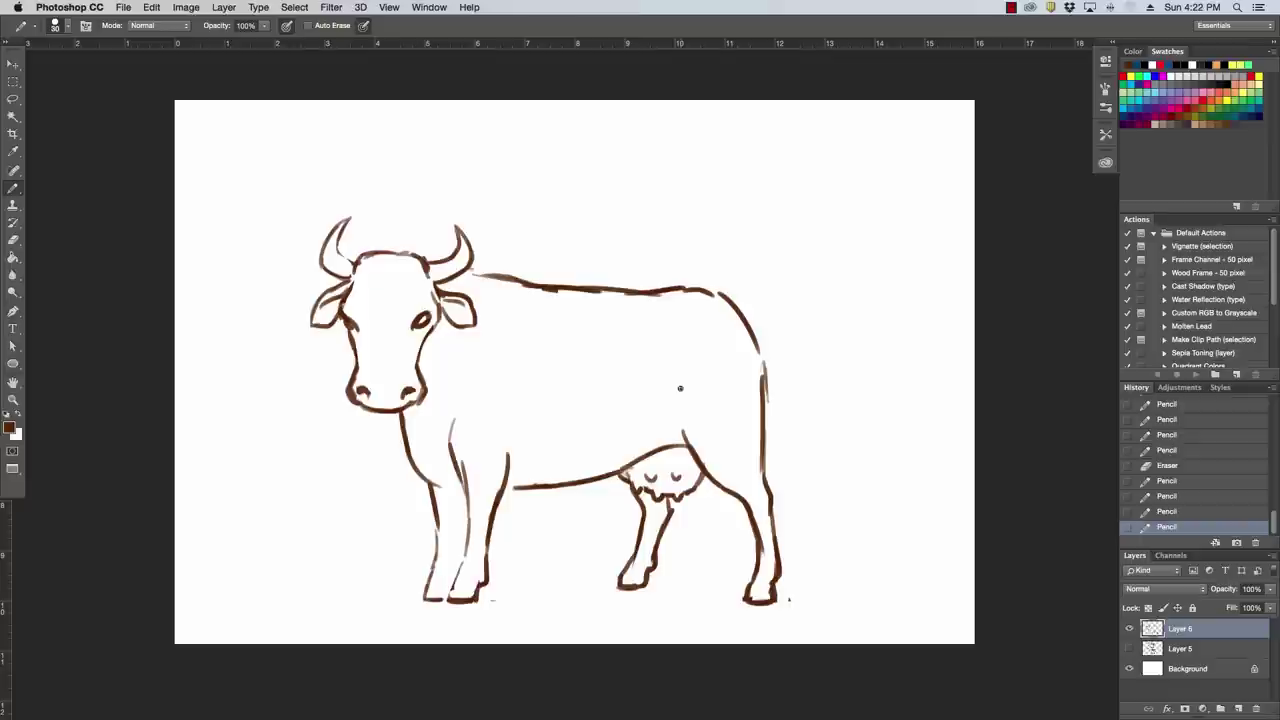
Replace the far front leg with a bent, hatched one, and smooth the underside of the back line with the eraser
{"action": "mouse_move", "coordinate": [430, 537]}
{"action": "left_mouse_down"}
{"action": "mouse_move", "coordinate": [424, 595]}
{"action": "mouse_move", "coordinate": [444, 553]}
{"action": "mouse_move", "coordinate": [439, 514]}
{"action": "mouse_move", "coordinate": [451, 549]}
{"action": "mouse_move", "coordinate": [446, 512]}
{"action": "left_mouse_up"}
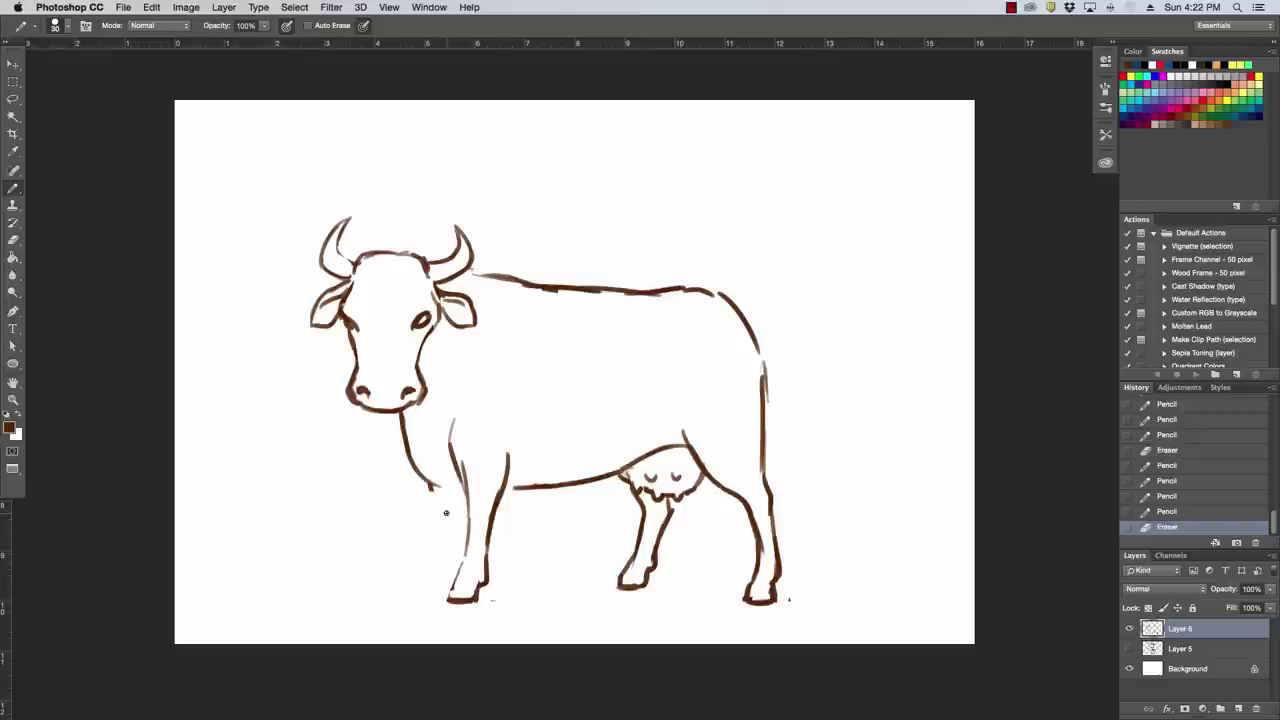
{"action": "mouse_move", "coordinate": [534, 296]}
{"action": "left_mouse_down"}
{"action": "mouse_move", "coordinate": [670, 299]}
{"action": "mouse_move", "coordinate": [629, 302]}
{"action": "mouse_move", "coordinate": [682, 301]}
{"action": "left_mouse_up"}
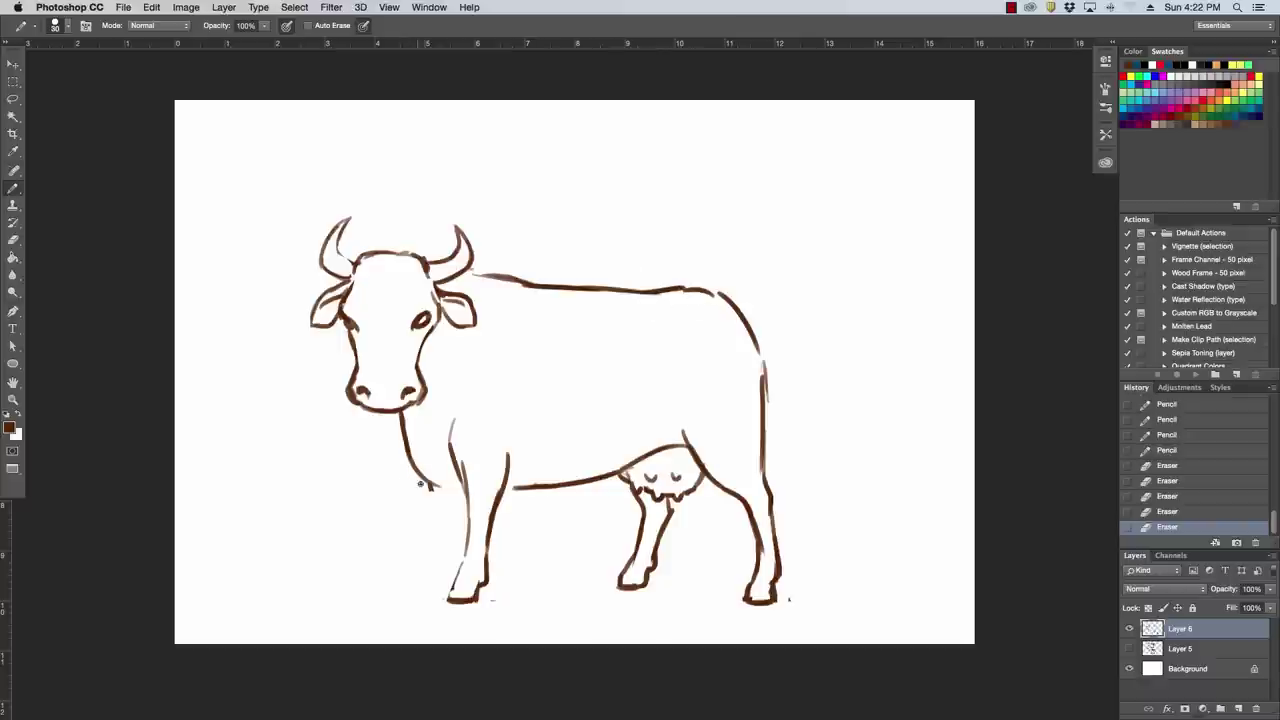
{"action": "mouse_move", "coordinate": [431, 484]}
{"action": "left_mouse_down"}
{"action": "mouse_move", "coordinate": [419, 506]}
{"action": "mouse_move", "coordinate": [426, 550]}
{"action": "mouse_move", "coordinate": [452, 577]}
{"action": "mouse_move", "coordinate": [440, 505]}
{"action": "mouse_move", "coordinate": [475, 494]}
{"action": "mouse_move", "coordinate": [426, 502]}
{"action": "mouse_move", "coordinate": [424, 554]}
{"action": "left_mouse_up"}
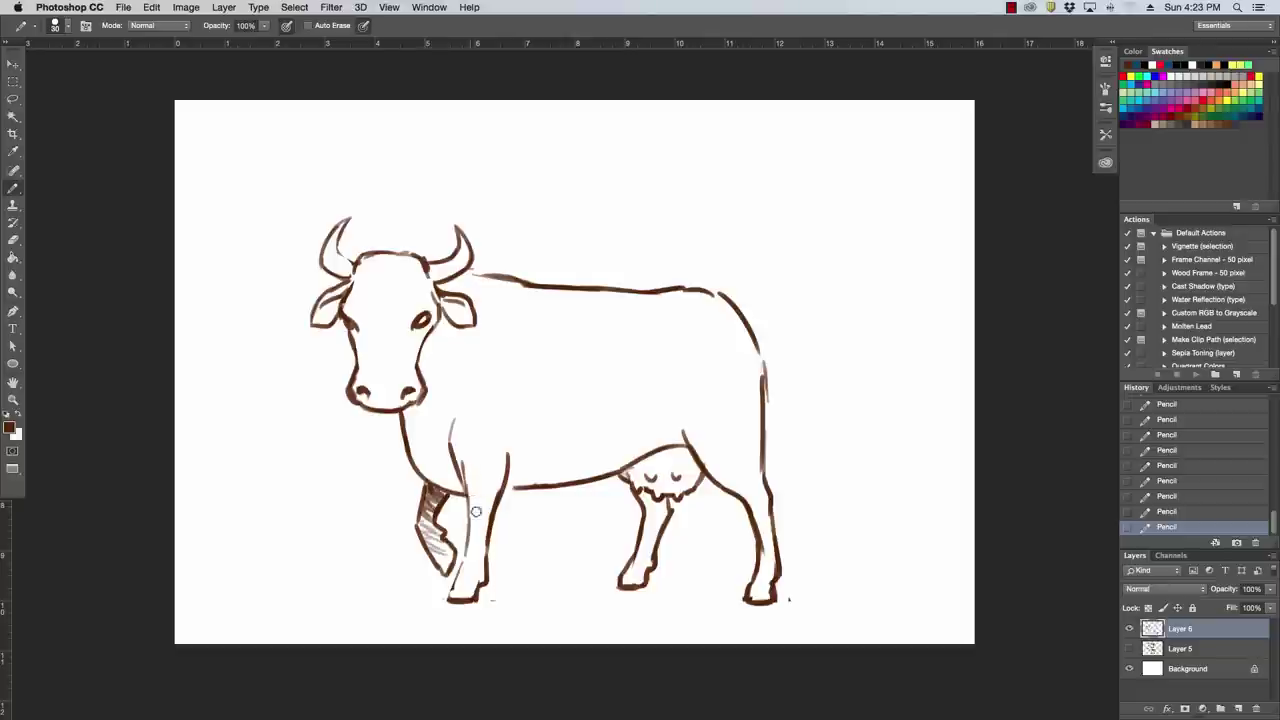
Clean up the line at the top of the near front leg, and hatch the hooves and upper far hind leg
{"action": "left_click_drag", "start_coordinate": [468, 486], "coordinate": [478, 506]}
{"action": "mouse_move", "coordinate": [455, 583]}
{"action": "left_mouse_down"}
{"action": "mouse_move", "coordinate": [478, 588]}
{"action": "mouse_move", "coordinate": [458, 598]}
{"action": "mouse_move", "coordinate": [477, 596]}
{"action": "left_mouse_up"}
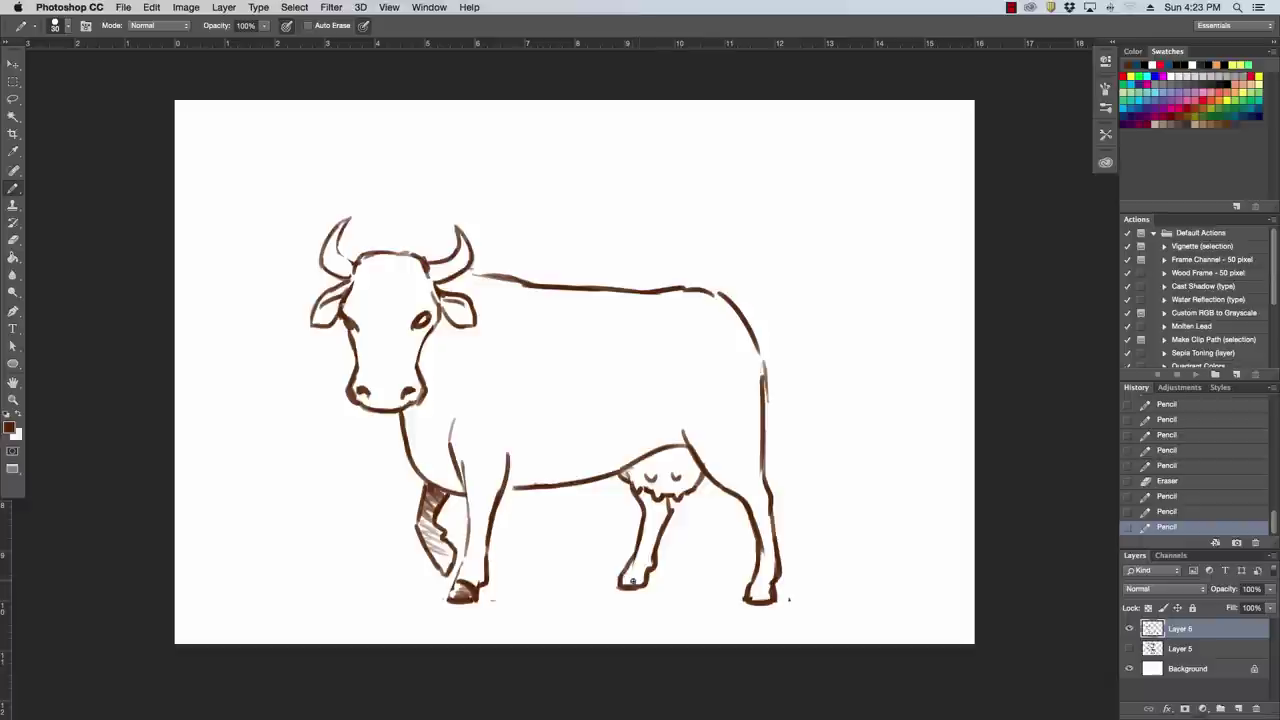
{"action": "mouse_move", "coordinate": [630, 573]}
{"action": "left_mouse_down"}
{"action": "mouse_move", "coordinate": [624, 584]}
{"action": "mouse_move", "coordinate": [637, 584]}
{"action": "left_mouse_up"}
{"action": "mouse_move", "coordinate": [642, 495]}
{"action": "left_mouse_down"}
{"action": "mouse_move", "coordinate": [655, 509]}
{"action": "mouse_move", "coordinate": [648, 528]}
{"action": "left_mouse_up"}
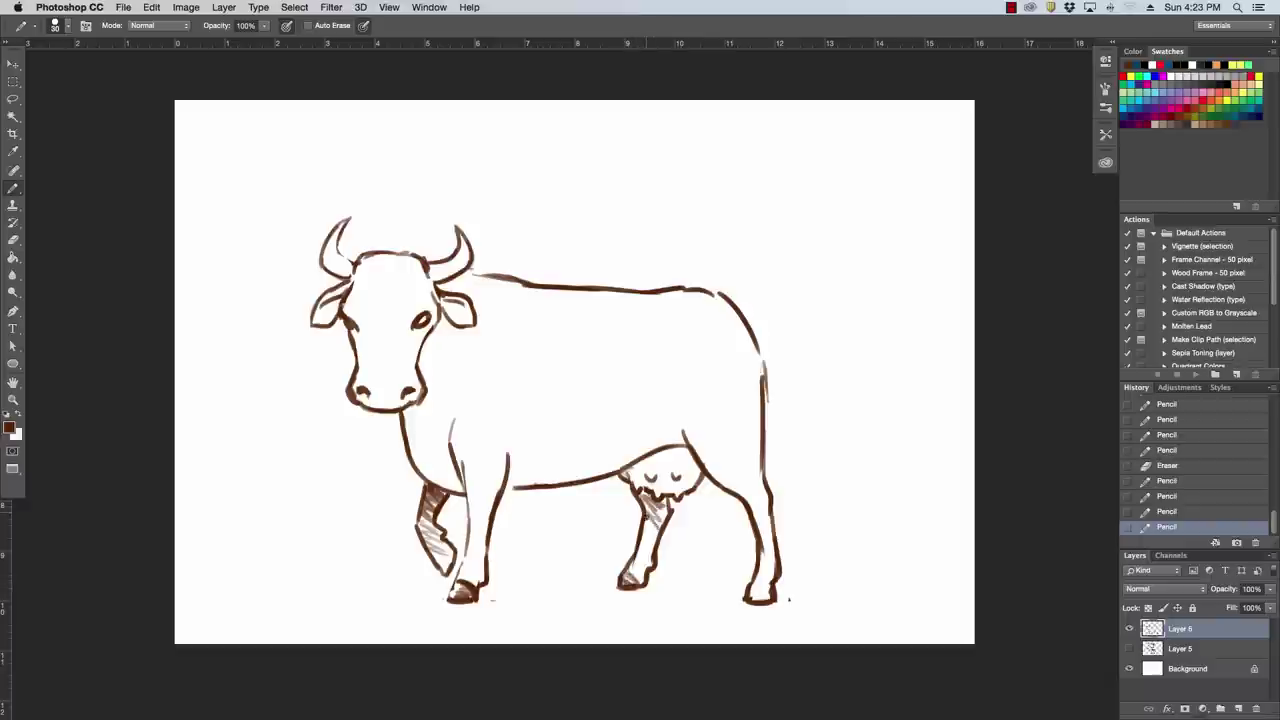
{"action": "left_click_drag", "start_coordinate": [756, 590], "coordinate": [768, 602]}
Reshape the rump into an angular hip and tailhead, erasing the old rounded contour and joining the back line
{"action": "mouse_move", "coordinate": [720, 294]}
{"action": "left_mouse_down"}
{"action": "mouse_move", "coordinate": [762, 348]}
{"action": "mouse_move", "coordinate": [766, 386]}
{"action": "left_mouse_up"}
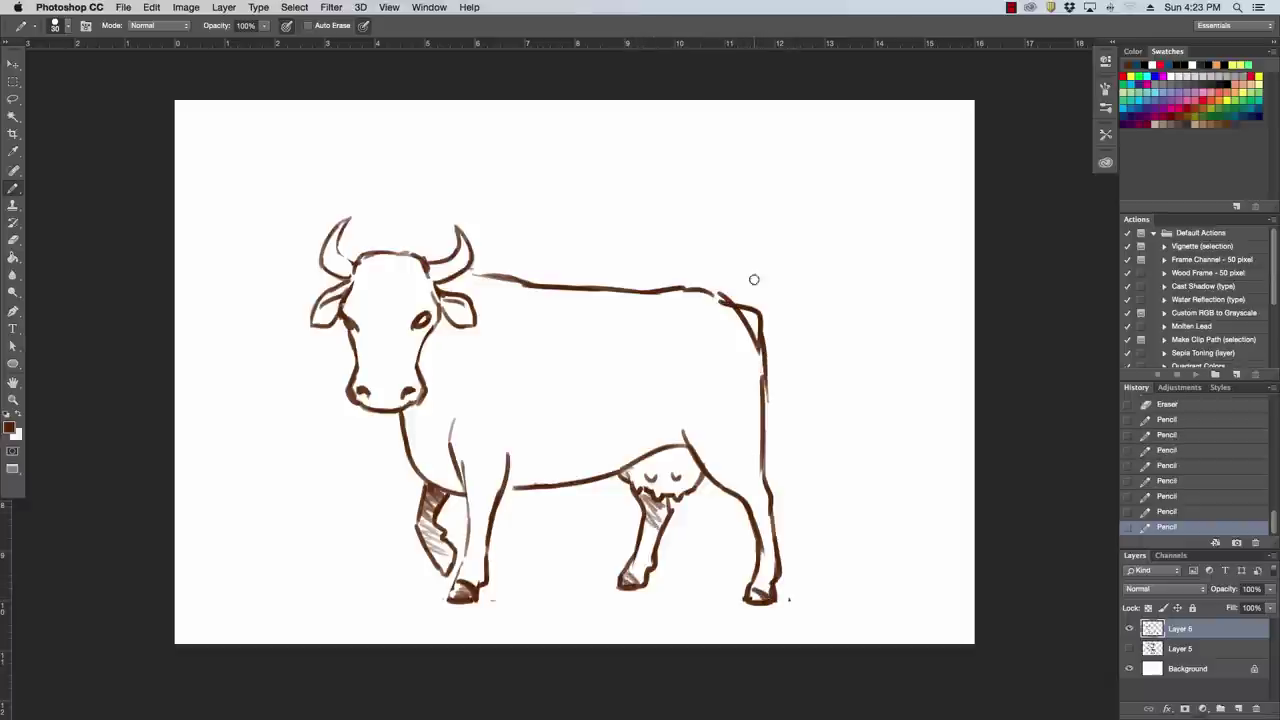
{"action": "mouse_move", "coordinate": [744, 320]}
{"action": "left_mouse_down"}
{"action": "mouse_move", "coordinate": [757, 368]}
{"action": "mouse_move", "coordinate": [727, 303]}
{"action": "mouse_move", "coordinate": [690, 290]}
{"action": "mouse_move", "coordinate": [714, 286]}
{"action": "left_mouse_up"}
{"action": "left_click_drag", "start_coordinate": [712, 287], "coordinate": [734, 303]}
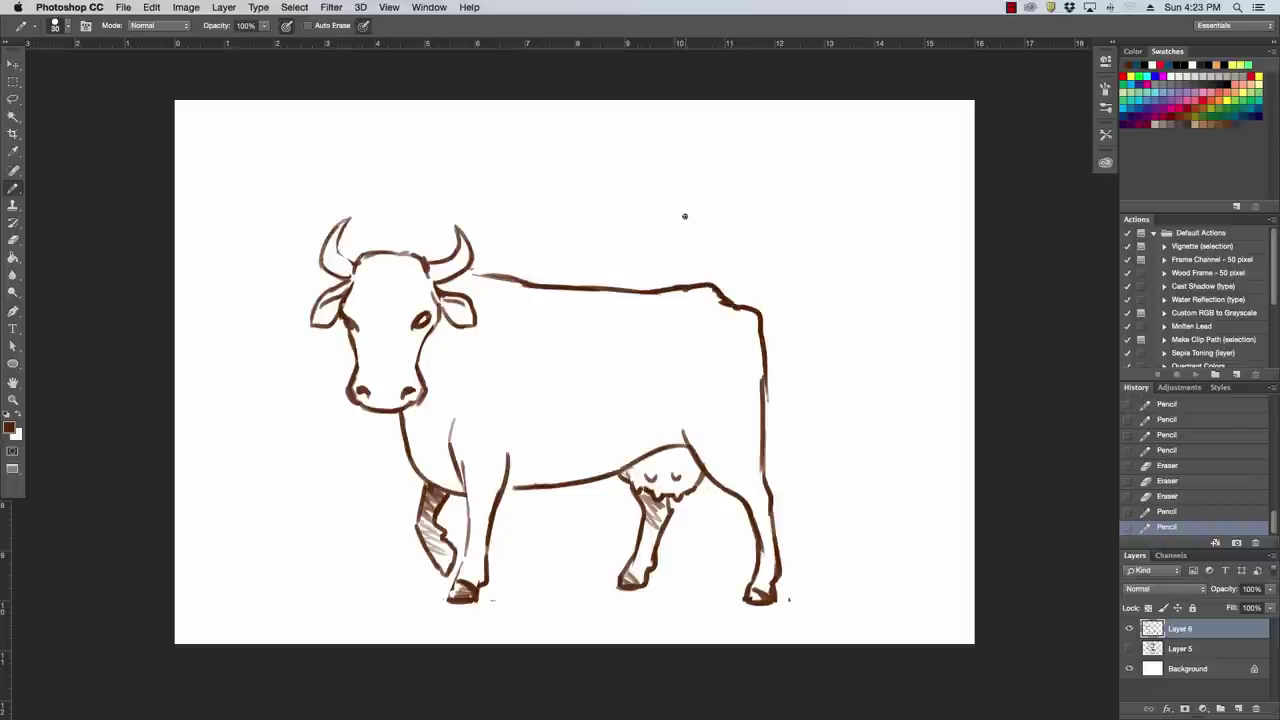
Draw a densely hatched dark patch around the cow's right-hand eye and darken the eye outline
{"action": "mouse_move", "coordinate": [417, 360]}
{"action": "left_mouse_down"}
{"action": "mouse_move", "coordinate": [398, 292]}
{"action": "mouse_move", "coordinate": [414, 300]}
{"action": "mouse_move", "coordinate": [406, 312]}
{"action": "mouse_move", "coordinate": [436, 300]}
{"action": "mouse_move", "coordinate": [414, 345]}
{"action": "mouse_move", "coordinate": [435, 299]}
{"action": "mouse_move", "coordinate": [421, 321]}
{"action": "left_mouse_up"}
{"action": "left_click_drag", "start_coordinate": [419, 323], "coordinate": [424, 322]}
{"action": "left_click_drag", "start_coordinate": [424, 317], "coordinate": [426, 320]}
{"action": "left_click", "coordinate": [424, 318]}
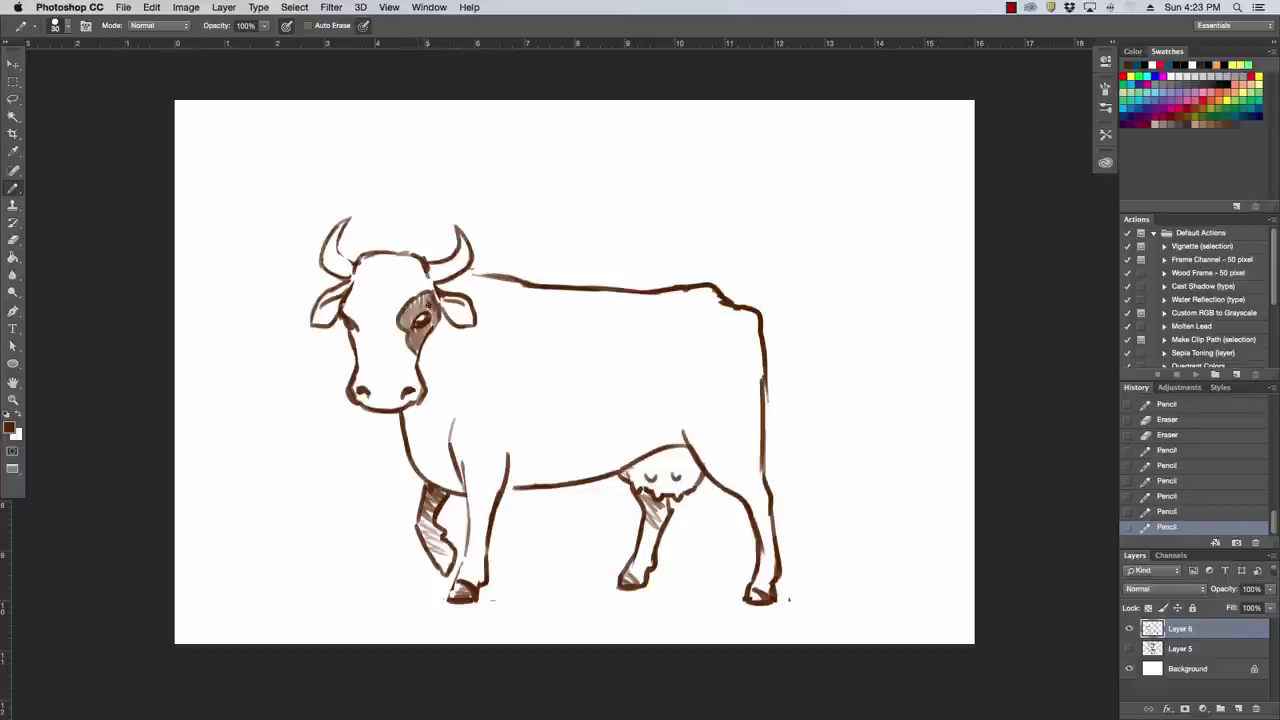
{"action": "left_click", "coordinate": [428, 306]}
Add light hatching to the muzzle, horns, forehead, chest and front of the belly
{"action": "mouse_move", "coordinate": [358, 359]}
{"action": "left_mouse_down"}
{"action": "mouse_move", "coordinate": [404, 378]}
{"action": "mouse_move", "coordinate": [362, 383]}
{"action": "mouse_move", "coordinate": [378, 390]}
{"action": "mouse_move", "coordinate": [414, 378]}
{"action": "left_mouse_up"}
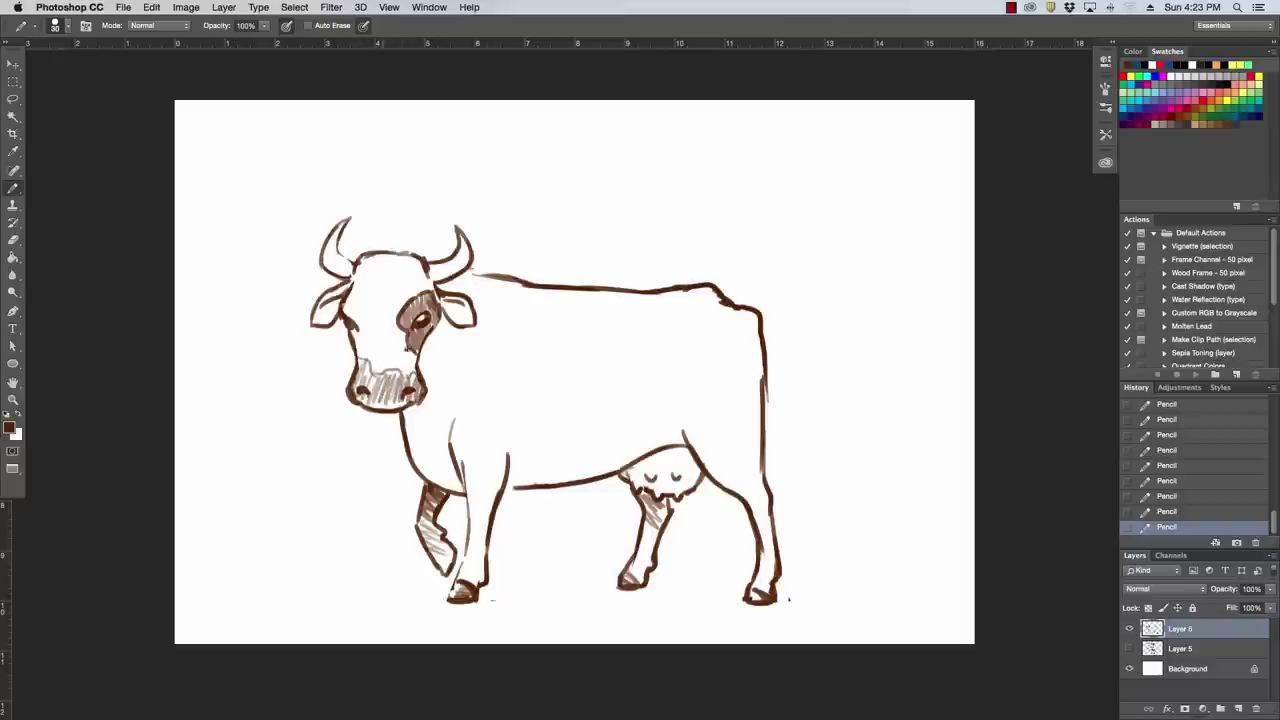
{"action": "left_click_drag", "start_coordinate": [444, 268], "coordinate": [457, 264]}
{"action": "left_click_drag", "start_coordinate": [330, 267], "coordinate": [389, 282]}
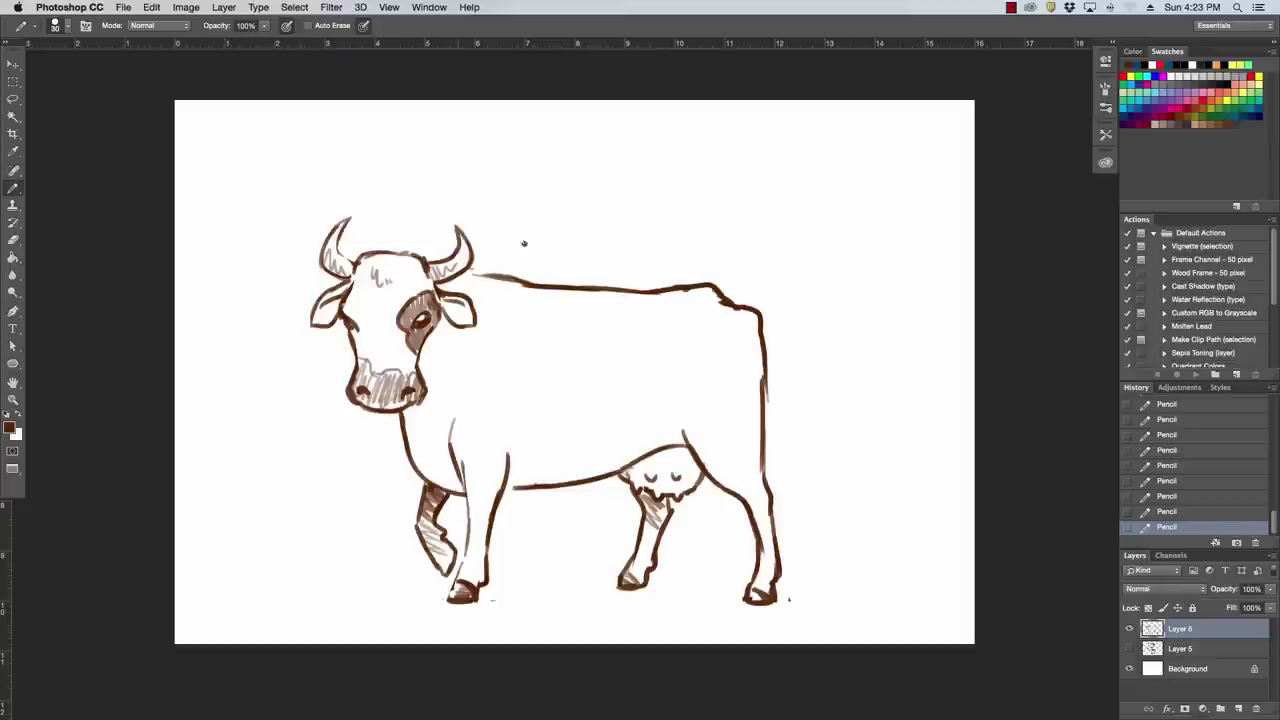
{"action": "left_click_drag", "start_coordinate": [420, 435], "coordinate": [436, 462]}
{"action": "left_click_drag", "start_coordinate": [516, 484], "coordinate": [533, 468]}
Outline an irregular patch hanging from the middle of the back, erase its overshoot above the back line, and hatch it
{"action": "mouse_move", "coordinate": [548, 332]}
{"action": "left_mouse_down"}
{"action": "mouse_move", "coordinate": [632, 341]}
{"action": "mouse_move", "coordinate": [542, 290]}
{"action": "left_mouse_up"}
{"action": "left_click_drag", "start_coordinate": [634, 339], "coordinate": [670, 293]}
{"action": "key", "text": "e"}
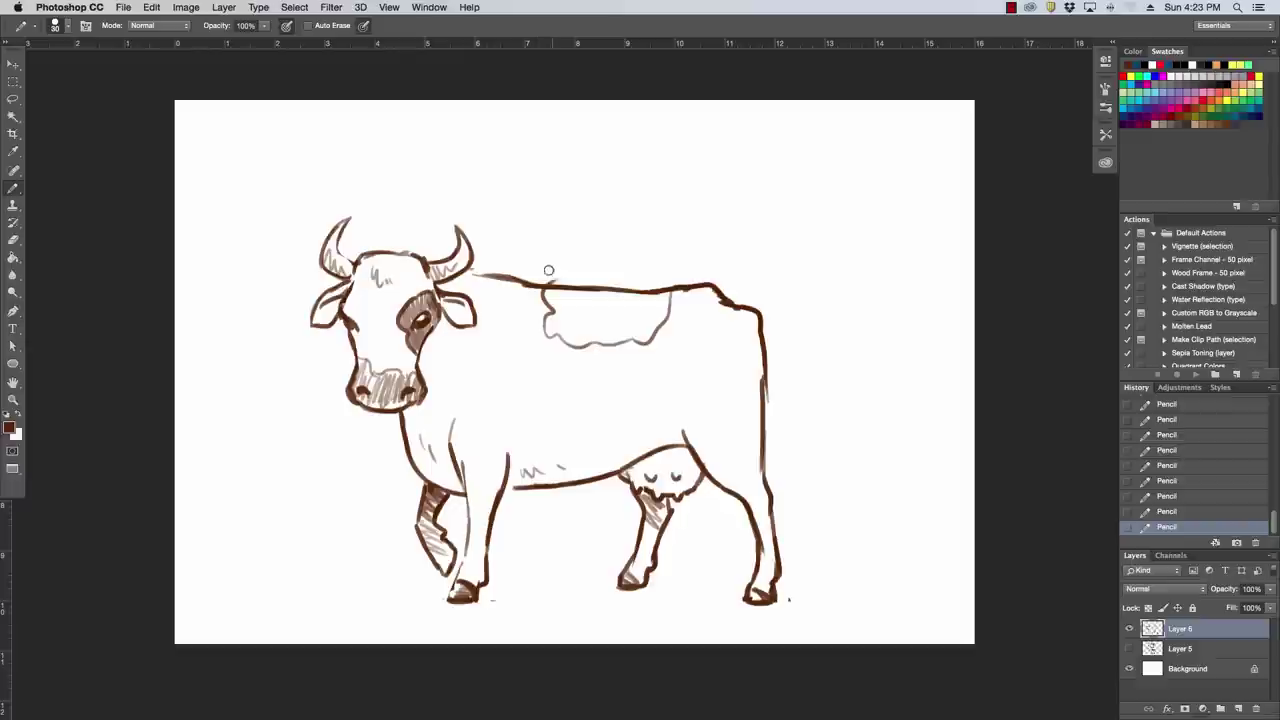
{"action": "mouse_move", "coordinate": [566, 282]}
{"action": "left_mouse_down"}
{"action": "mouse_move", "coordinate": [548, 276]}
{"action": "mouse_move", "coordinate": [558, 268]}
{"action": "left_mouse_up"}
{"action": "mouse_move", "coordinate": [553, 335]}
{"action": "left_mouse_down"}
{"action": "mouse_move", "coordinate": [590, 298]}
{"action": "mouse_move", "coordinate": [630, 317]}
{"action": "mouse_move", "coordinate": [664, 302]}
{"action": "left_mouse_up"}
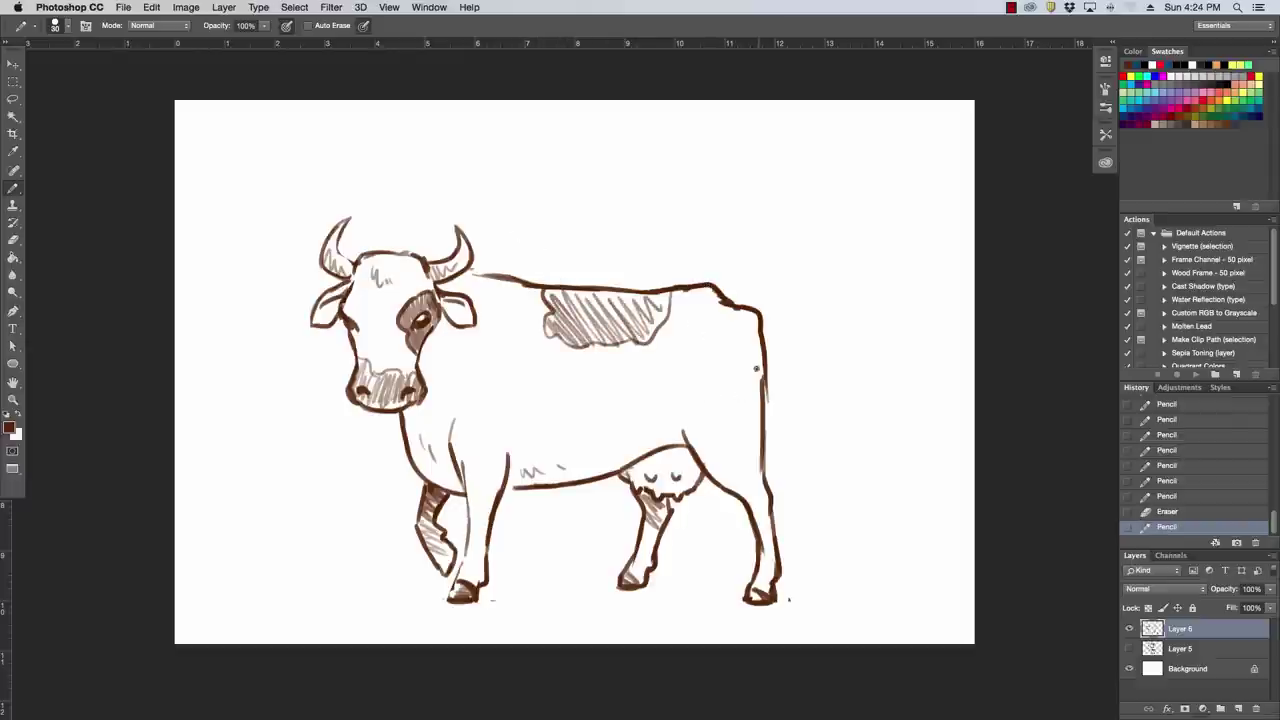
Draw a curved tail ending in a dark tuft, and extend the thigh line upward with hatching beside the udder
{"action": "mouse_move", "coordinate": [765, 372]}
{"action": "left_mouse_down"}
{"action": "mouse_move", "coordinate": [786, 470]}
{"action": "mouse_move", "coordinate": [832, 463]}
{"action": "mouse_move", "coordinate": [828, 476]}
{"action": "mouse_move", "coordinate": [850, 462]}
{"action": "mouse_move", "coordinate": [886, 488]}
{"action": "mouse_move", "coordinate": [836, 470]}
{"action": "mouse_move", "coordinate": [875, 473]}
{"action": "mouse_move", "coordinate": [830, 476]}
{"action": "mouse_move", "coordinate": [844, 476]}
{"action": "left_mouse_up"}
{"action": "left_click_drag", "start_coordinate": [766, 406], "coordinate": [770, 437]}
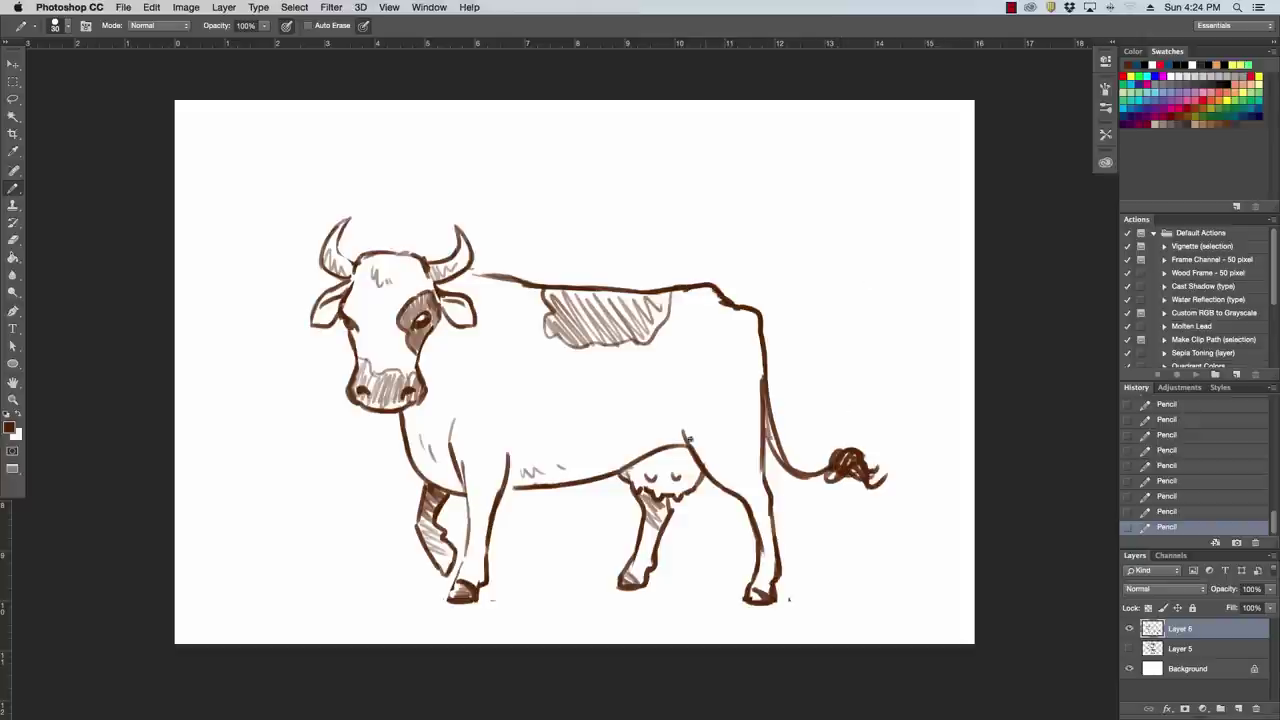
{"action": "mouse_move", "coordinate": [677, 406]}
{"action": "left_mouse_down"}
{"action": "mouse_move", "coordinate": [696, 494]}
{"action": "mouse_move", "coordinate": [743, 480]}
{"action": "left_mouse_up"}
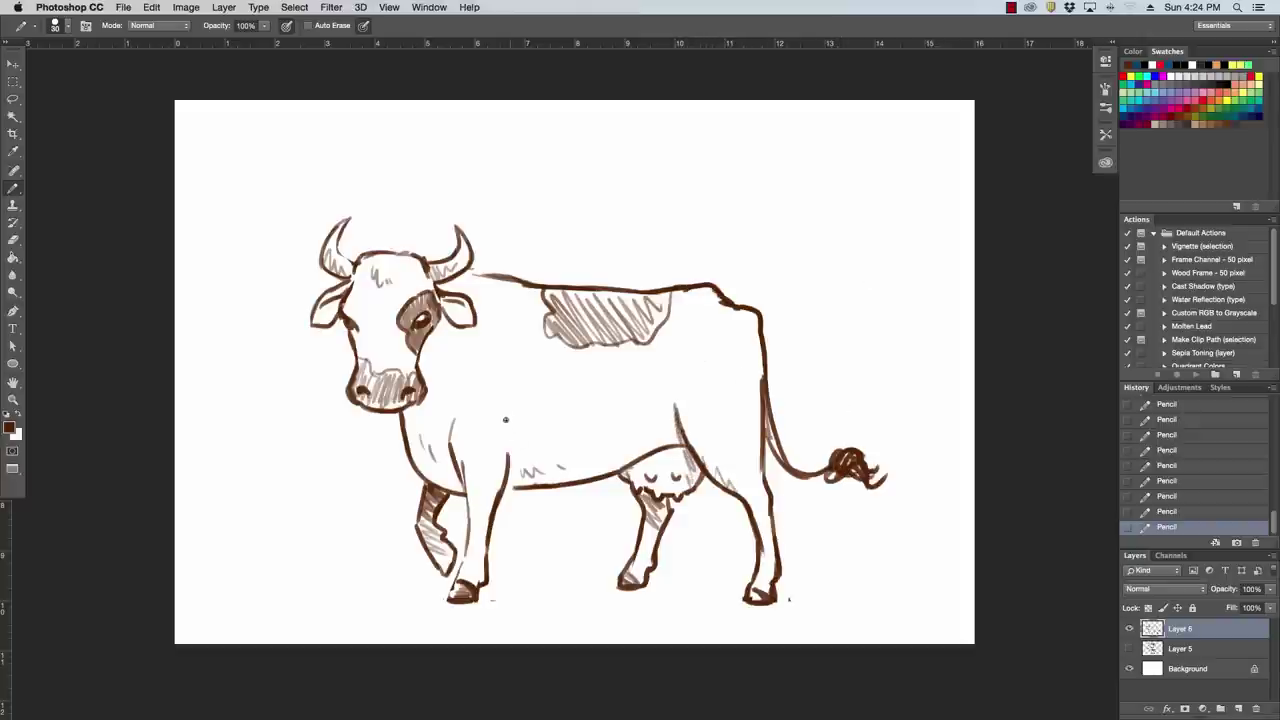
Add a hatched patch on the body behind the shoulder, and draw a grass stalk held in the mouth
{"action": "mouse_move", "coordinate": [493, 438]}
{"action": "left_mouse_down"}
{"action": "mouse_move", "coordinate": [505, 410]}
{"action": "mouse_move", "coordinate": [558, 412]}
{"action": "mouse_move", "coordinate": [506, 442]}
{"action": "mouse_move", "coordinate": [520, 412]}
{"action": "mouse_move", "coordinate": [552, 398]}
{"action": "mouse_move", "coordinate": [568, 410]}
{"action": "left_mouse_up"}
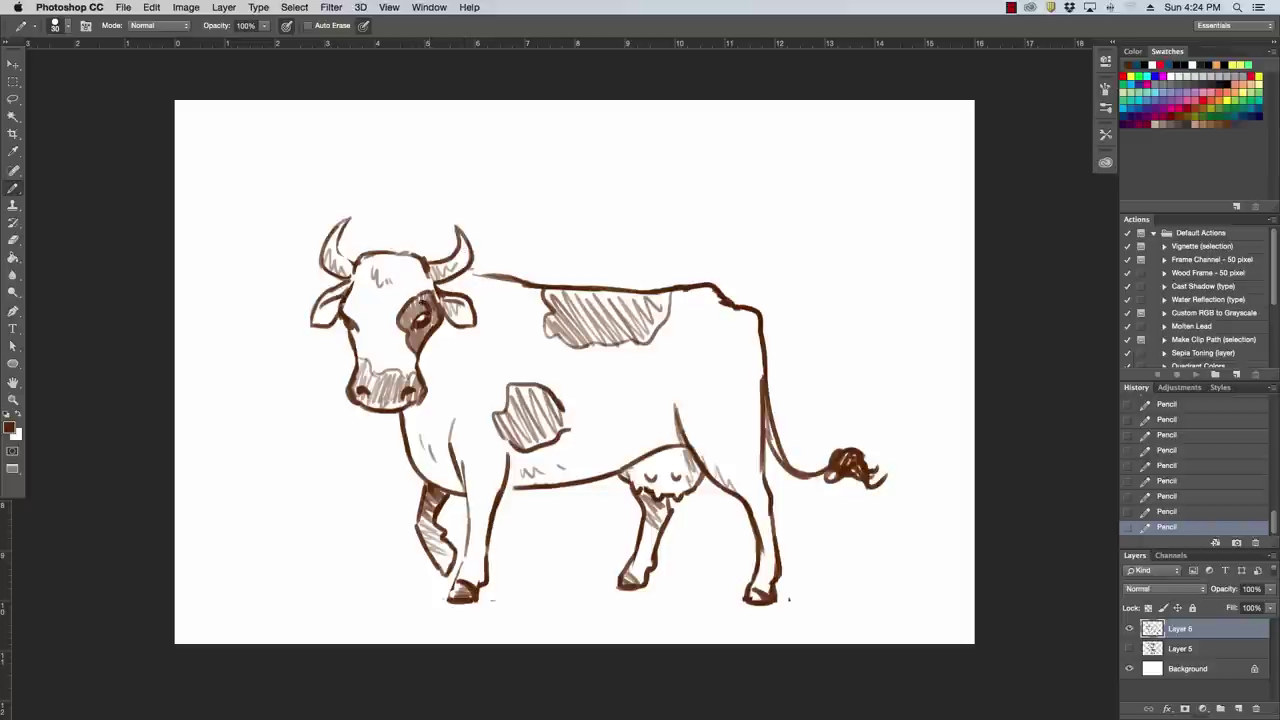
{"action": "left_click_drag", "start_coordinate": [344, 309], "coordinate": [353, 285]}
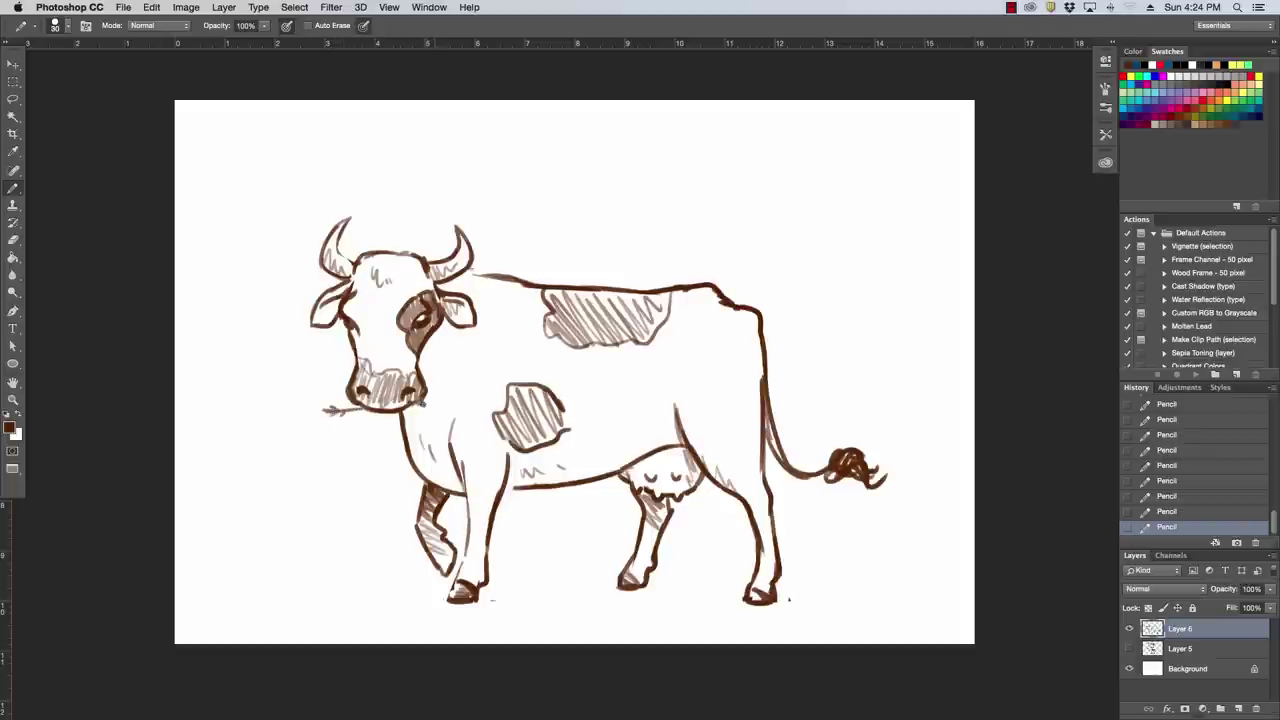
{"action": "mouse_move", "coordinate": [422, 403]}
{"action": "left_mouse_down"}
{"action": "mouse_move", "coordinate": [445, 412]}
{"action": "mouse_move", "coordinate": [432, 406]}
{"action": "left_mouse_up"}
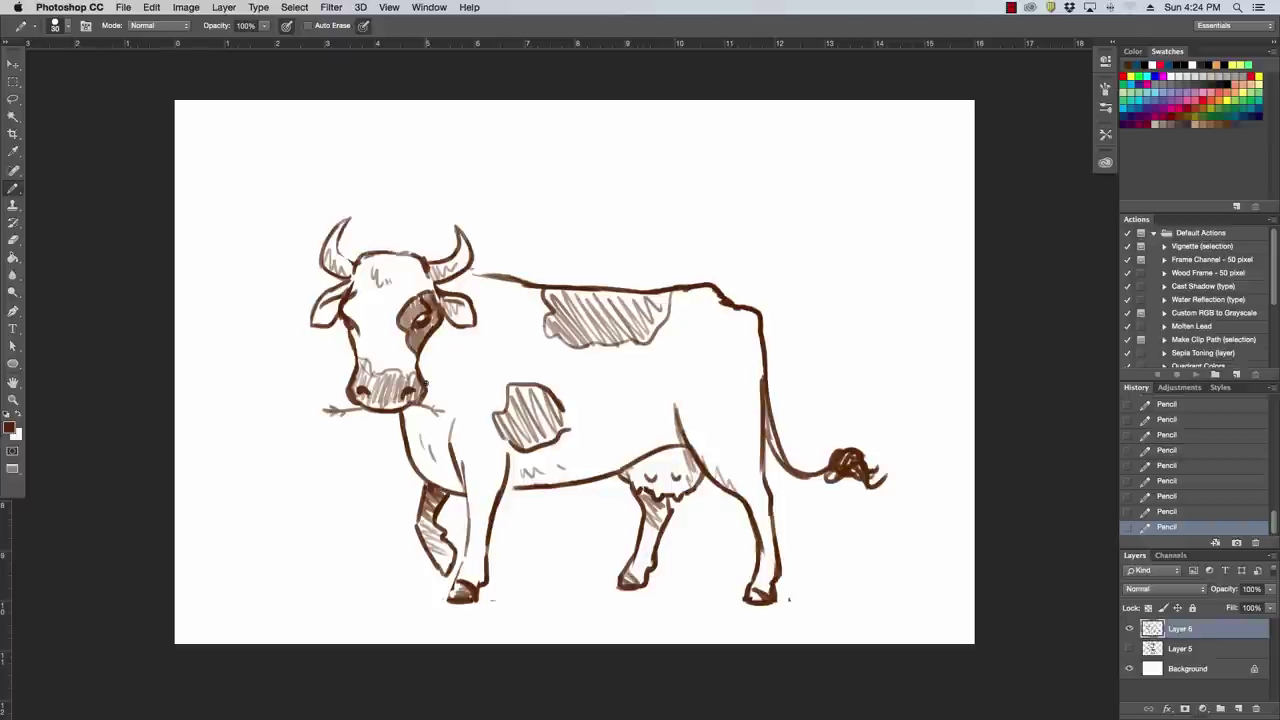
Sketch small grass tufts on the ground around the front and hind hooves
{"action": "left_click_drag", "start_coordinate": [432, 600], "coordinate": [518, 586]}
{"action": "left_click_drag", "start_coordinate": [604, 590], "coordinate": [705, 570]}
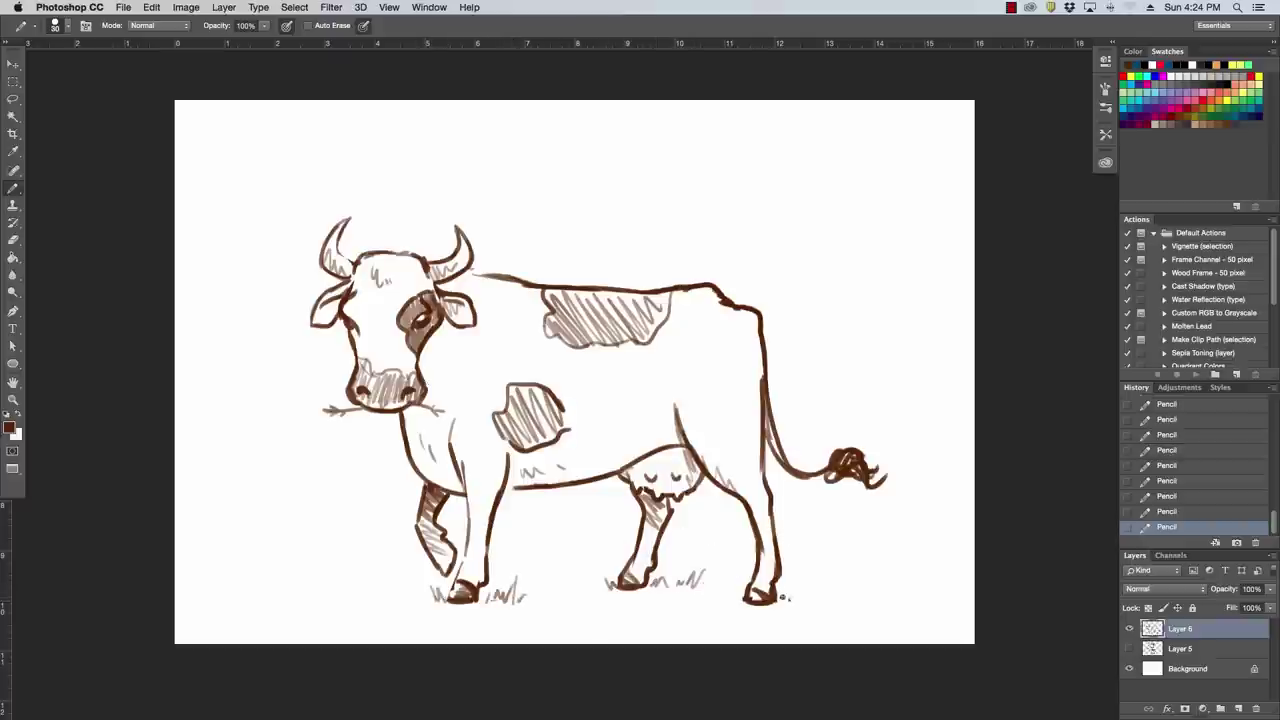
{"action": "left_click_drag", "start_coordinate": [780, 601], "coordinate": [815, 594]}
Tidy the back line and join it to the horn, connect the belly line to the front leg, and strengthen that leg
{"action": "mouse_move", "coordinate": [712, 301]}
{"action": "left_mouse_down"}
{"action": "mouse_move", "coordinate": [756, 302]}
{"action": "mouse_move", "coordinate": [748, 316]}
{"action": "mouse_move", "coordinate": [703, 292]}
{"action": "left_mouse_up"}
{"action": "mouse_move", "coordinate": [495, 269]}
{"action": "left_mouse_down"}
{"action": "mouse_move", "coordinate": [530, 274]}
{"action": "mouse_move", "coordinate": [512, 278]}
{"action": "left_mouse_up"}
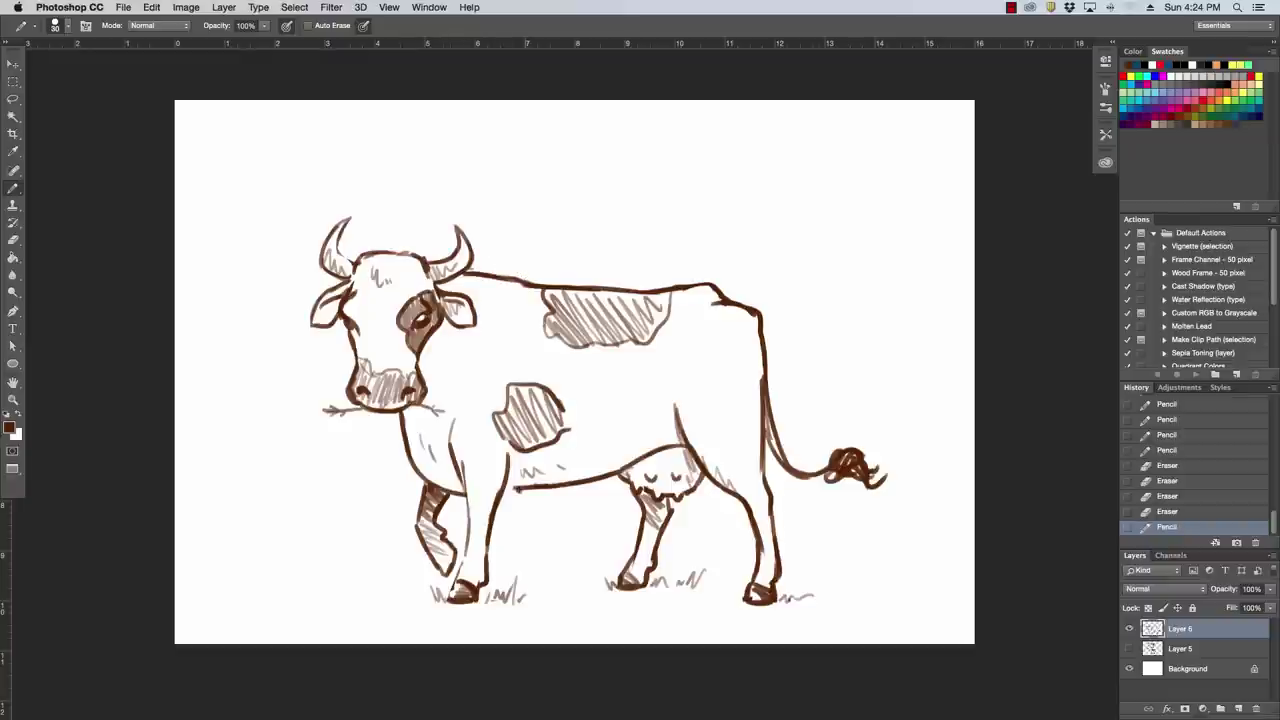
{"action": "left_click_drag", "start_coordinate": [542, 486], "coordinate": [508, 489]}
{"action": "left_click_drag", "start_coordinate": [458, 563], "coordinate": [466, 500]}
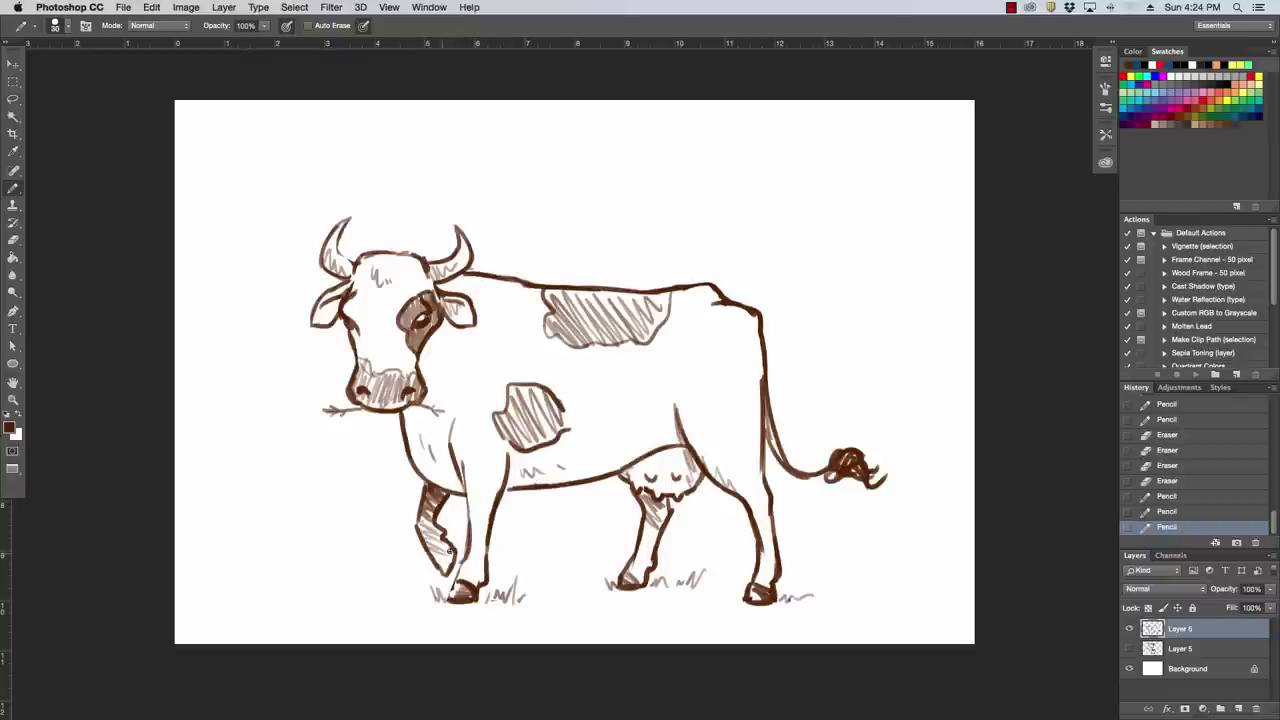
Add more hatching to the far front leg, chest, front of the belly and thigh
{"action": "left_click_drag", "start_coordinate": [449, 551], "coordinate": [454, 550]}
{"action": "mouse_move", "coordinate": [450, 453]}
{"action": "left_mouse_down"}
{"action": "mouse_move", "coordinate": [460, 405]}
{"action": "mouse_move", "coordinate": [438, 482]}
{"action": "mouse_move", "coordinate": [450, 490]}
{"action": "left_mouse_up"}
{"action": "mouse_move", "coordinate": [528, 486]}
{"action": "left_mouse_down"}
{"action": "mouse_move", "coordinate": [504, 488]}
{"action": "mouse_move", "coordinate": [532, 466]}
{"action": "left_mouse_up"}
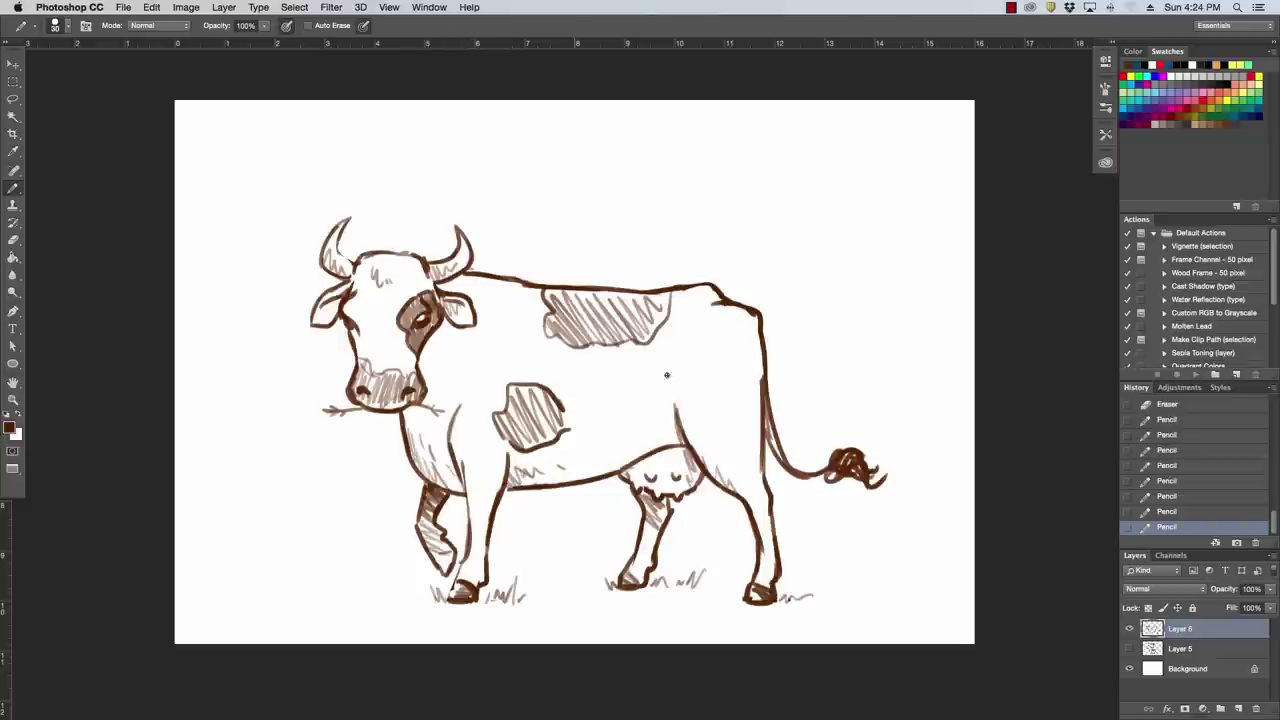
{"action": "left_click_drag", "start_coordinate": [688, 418], "coordinate": [720, 470]}
Draw extra grass between the hind hooves and in front of the front hoof
{"action": "left_click_drag", "start_coordinate": [652, 581], "coordinate": [678, 582]}
{"action": "left_click_drag", "start_coordinate": [690, 584], "coordinate": [748, 601]}
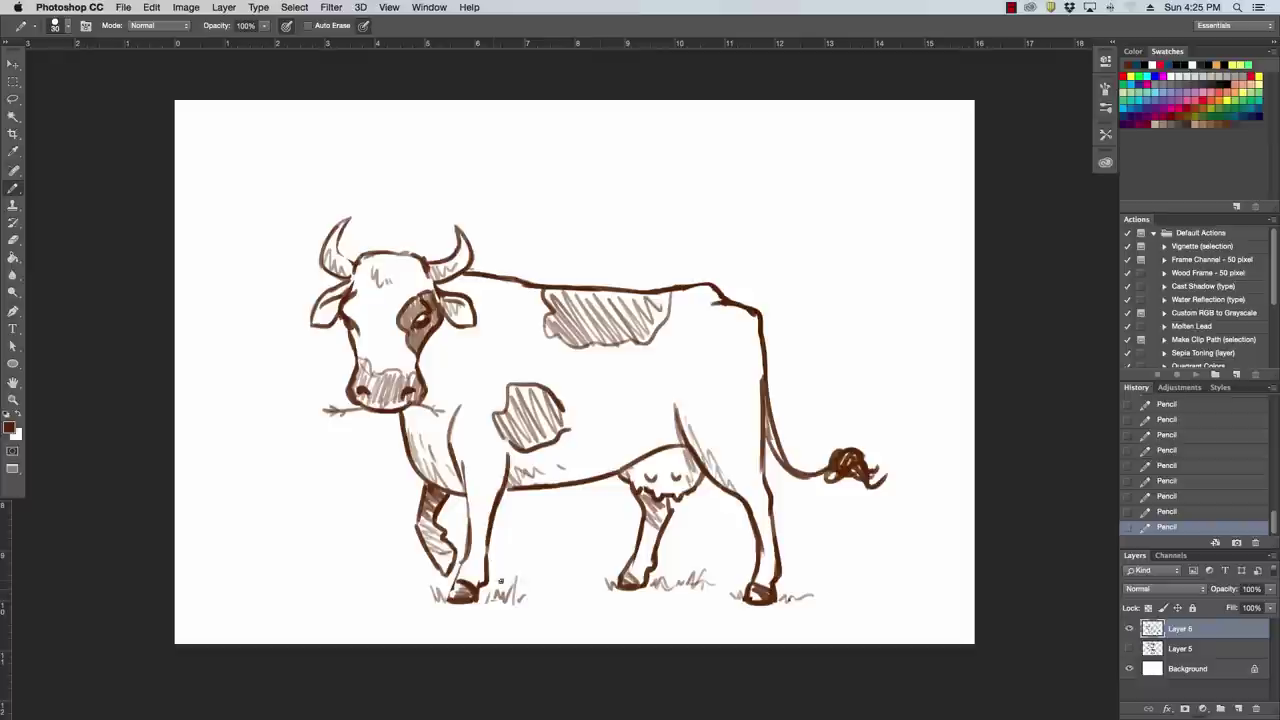
{"action": "left_click_drag", "start_coordinate": [412, 594], "coordinate": [421, 580]}
Scale the cow down to about 79% and move it to the lower right of the canvas
{"action": "key", "text": "v"}
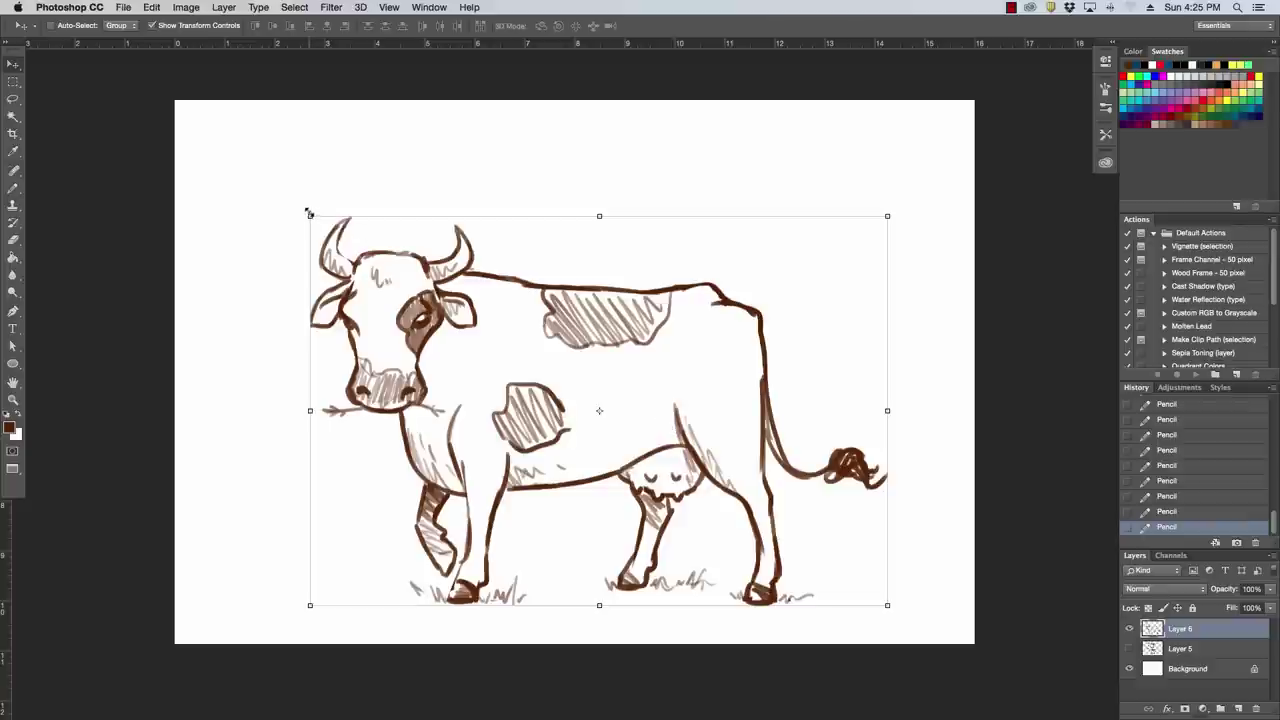
{"action": "left_click_drag", "start_coordinate": [310, 214], "coordinate": [450, 282]}
{"action": "left_click_drag", "start_coordinate": [777, 444], "coordinate": [858, 457]}
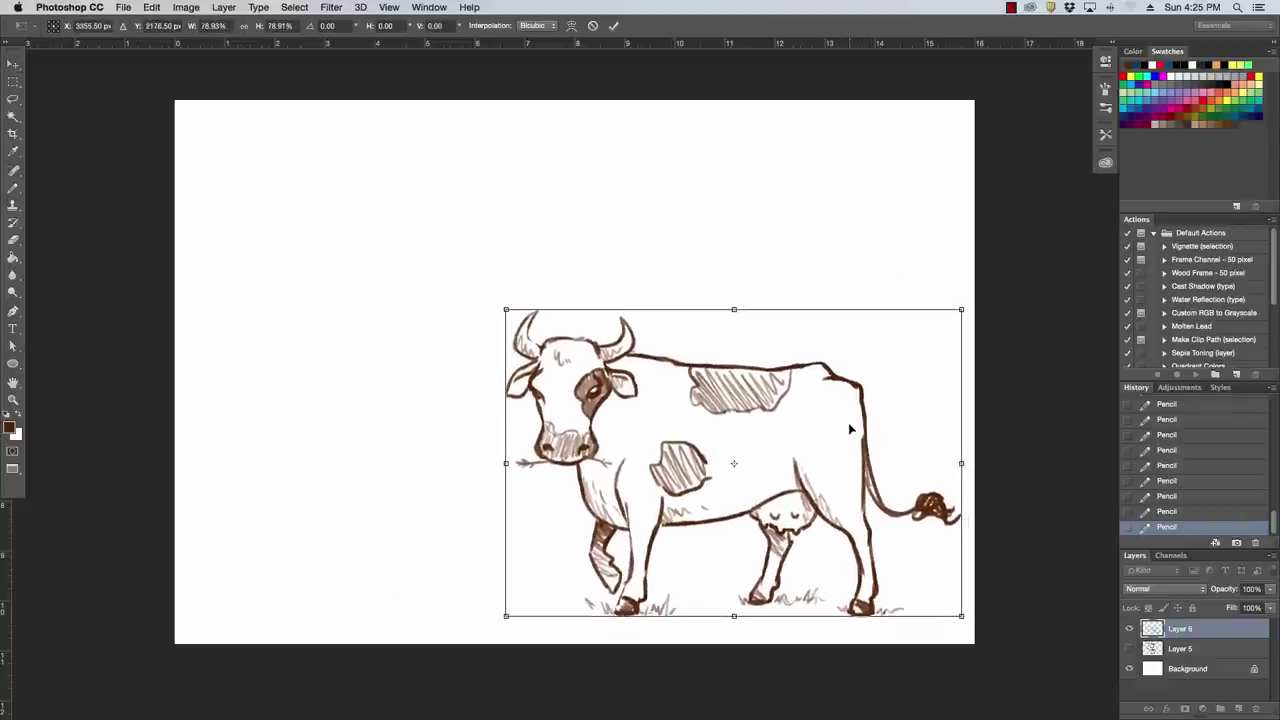
{"action": "key", "text": "Return"}
{"action": "left_click", "coordinate": [13, 187]}
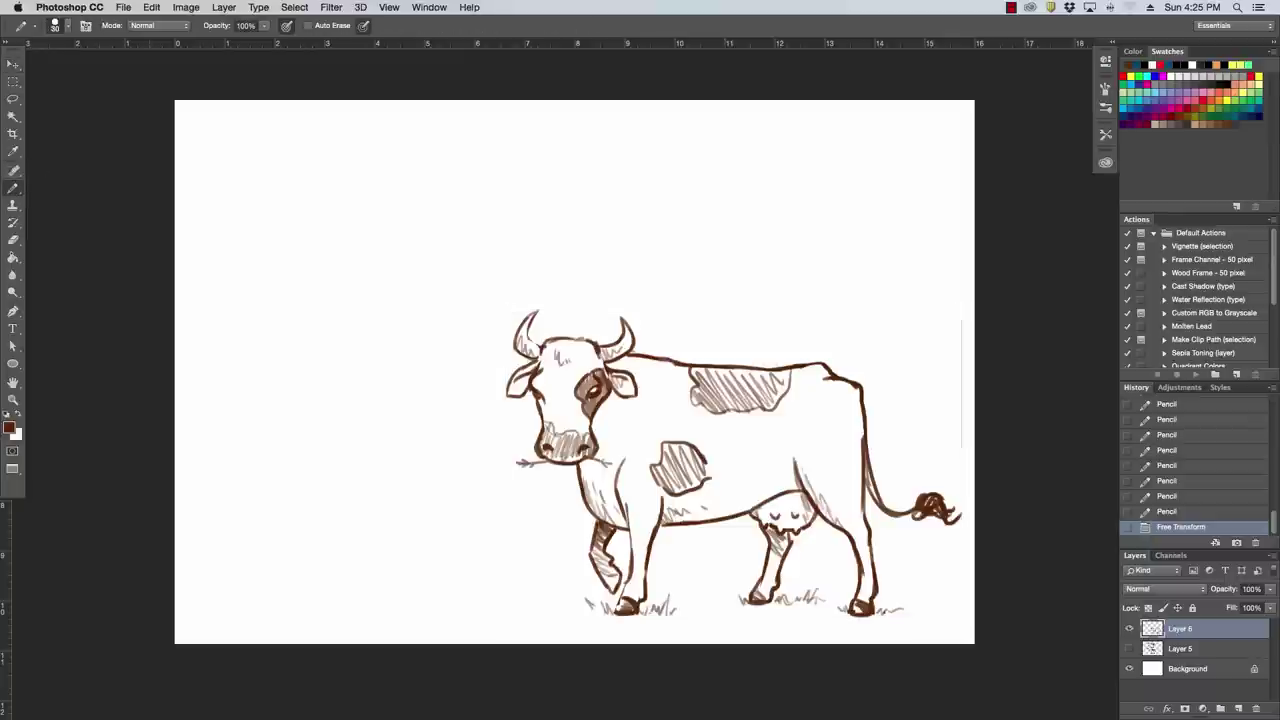
View the drawing with all panels hidden, and bring the panels back
{"action": "key", "text": "Tab"}
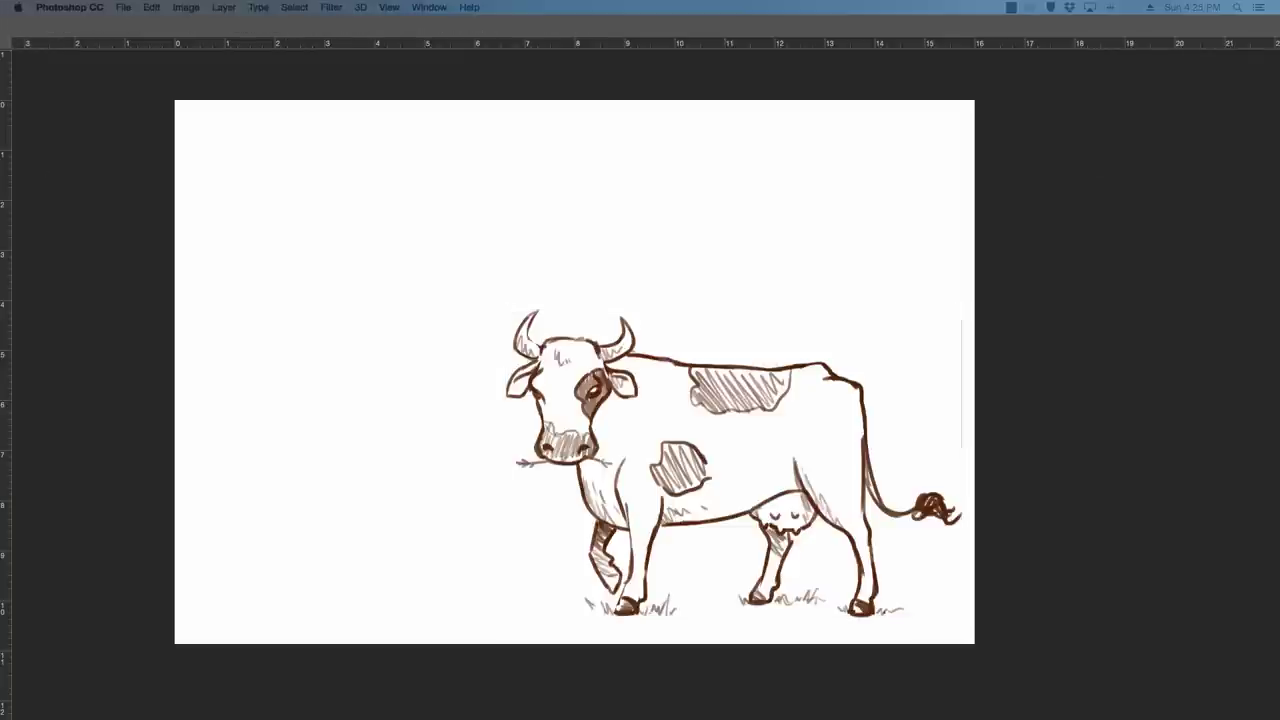
{"action": "key", "text": "Tab"}
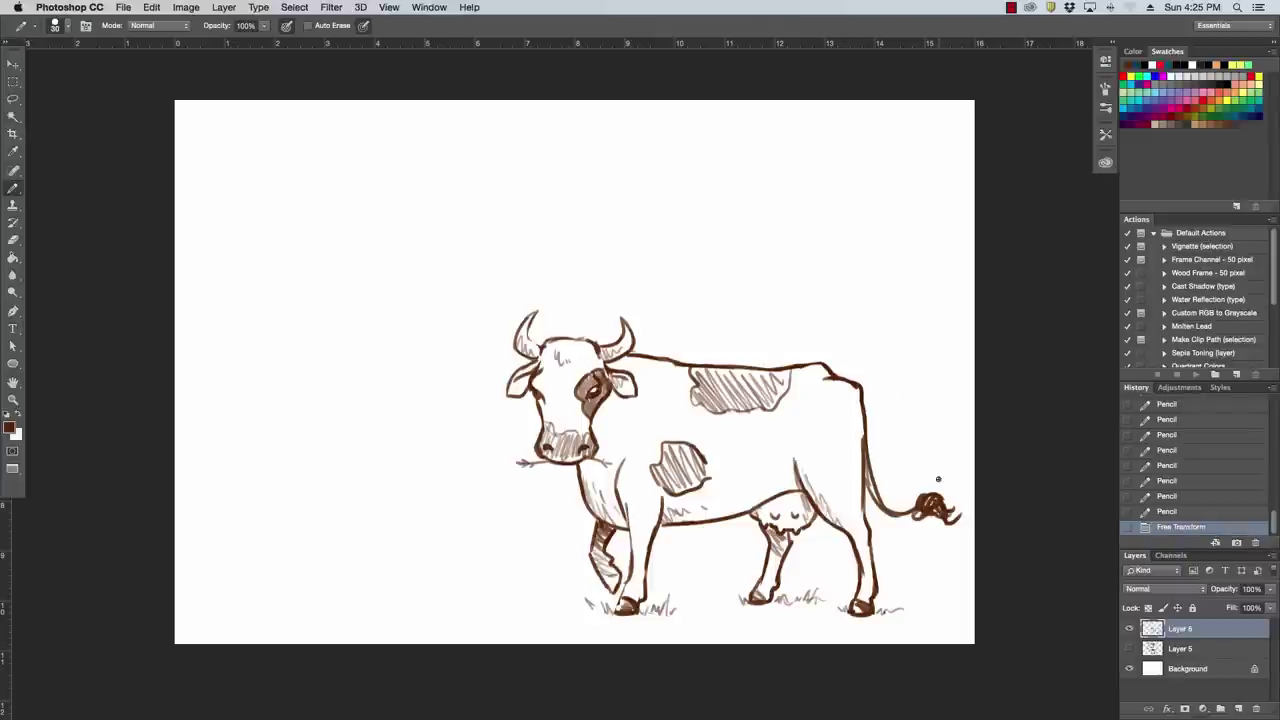
Add a few short pencil marks on the middle of the face and hatch the rump near the tailhead
{"action": "left_click", "coordinate": [557, 403]}
{"action": "left_click", "coordinate": [559, 404]}
{"action": "left_click", "coordinate": [565, 405]}
{"action": "left_click_drag", "start_coordinate": [837, 389], "coordinate": [848, 398]}
{"action": "left_click_drag", "start_coordinate": [848, 391], "coordinate": [853, 398]}
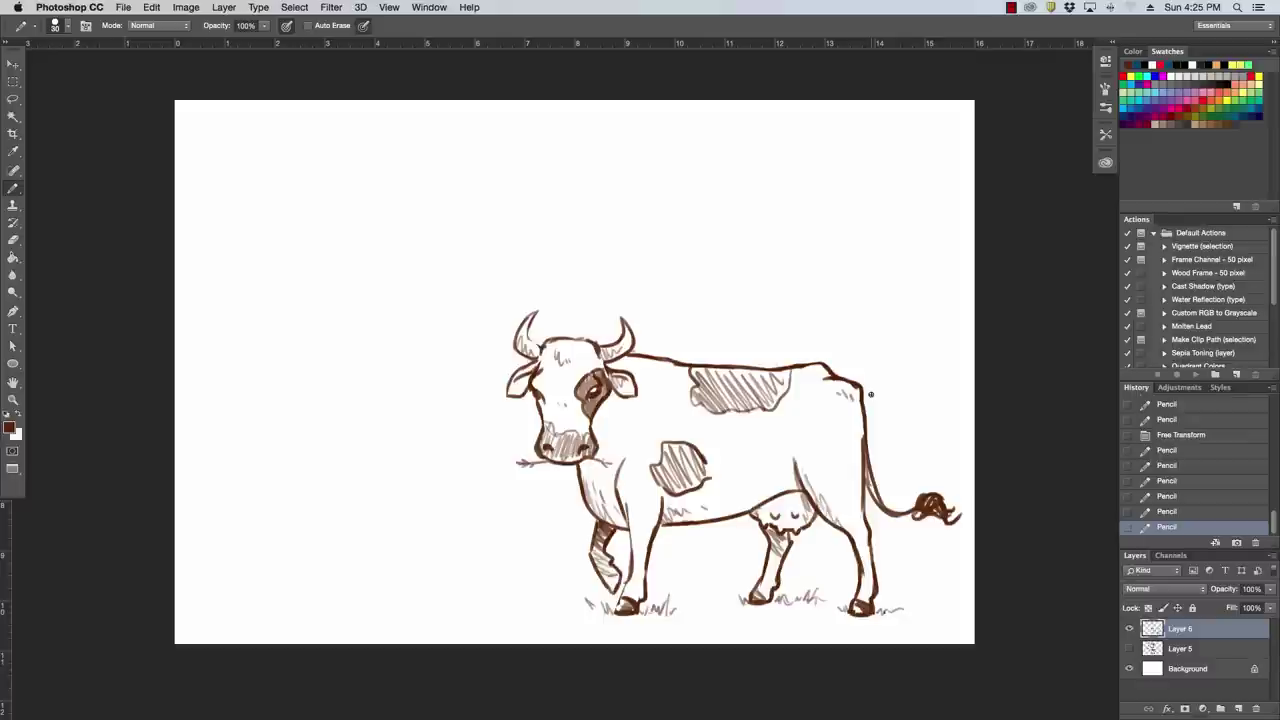
Scale the cow down slightly more, to about 97%, keeping its lower right corner in place
{"action": "key", "text": "v"}
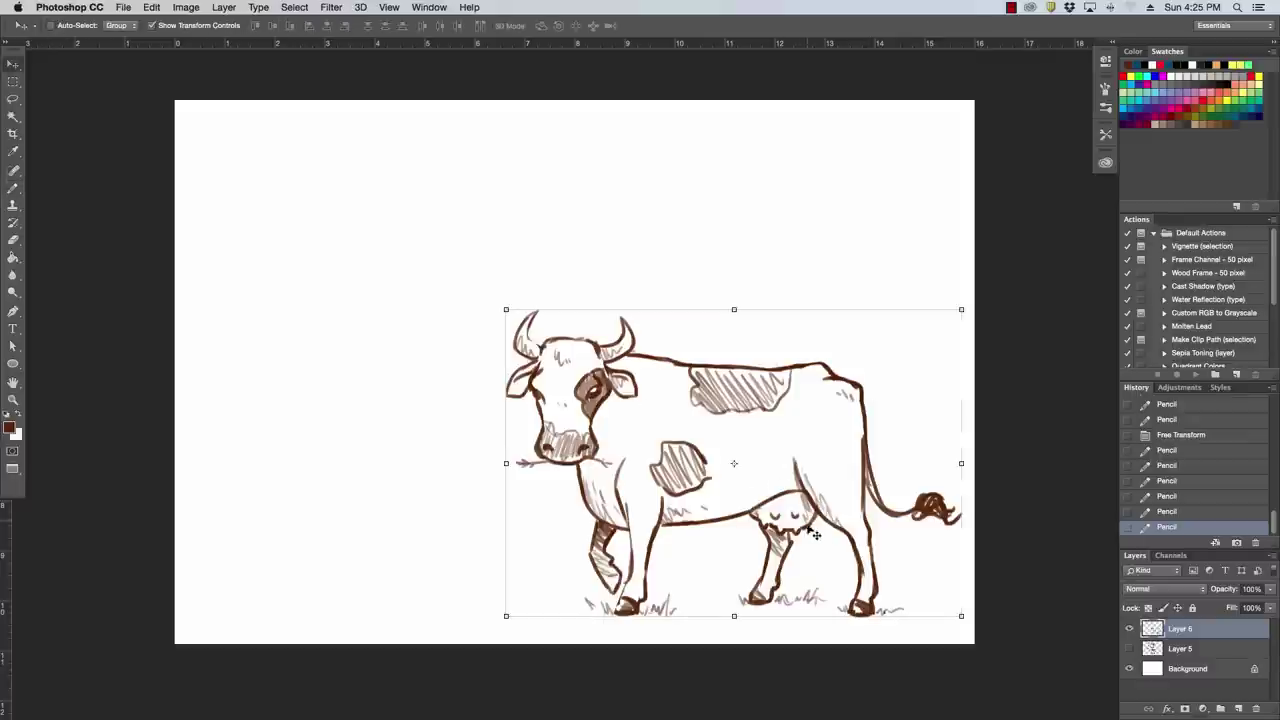
{"action": "left_click_drag", "start_coordinate": [505, 310], "coordinate": [523, 320]}
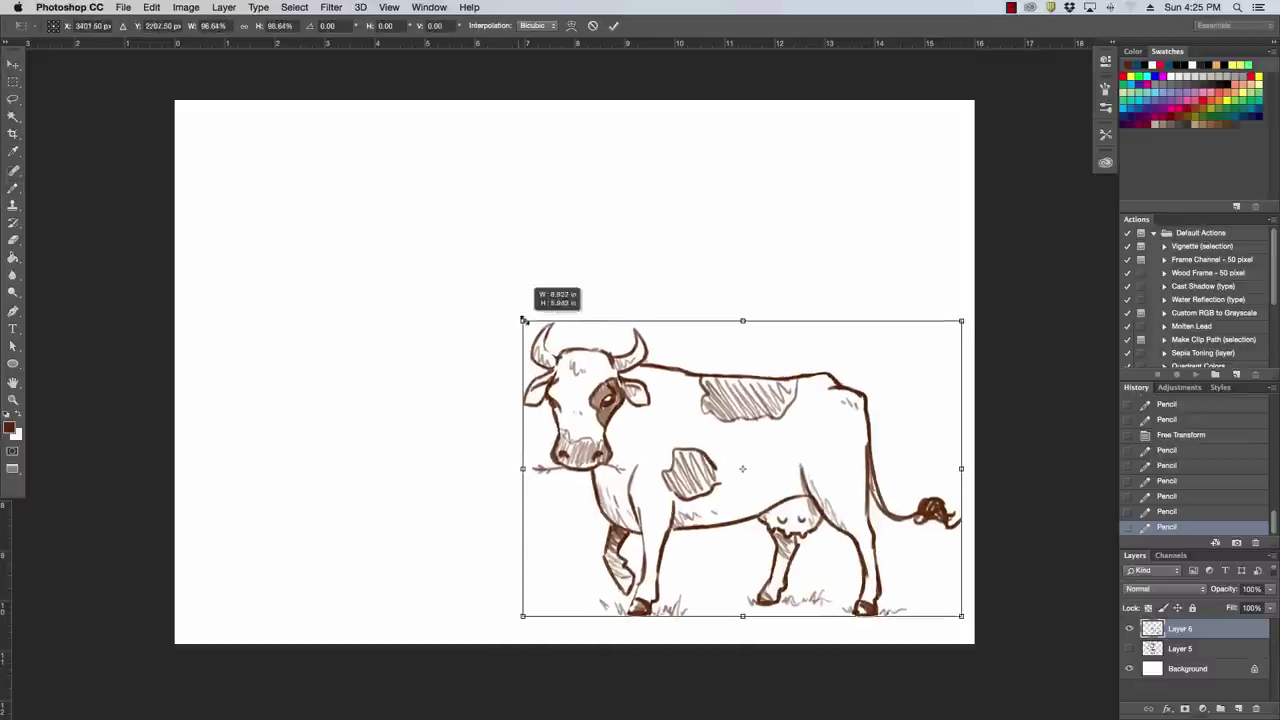
{"action": "key", "text": "Return"}
Draw the left edge and lower corner of a large block beside the cow with a 20-pixel pencil, erasing the first stroke
{"action": "key", "text": "a"}
{"action": "key", "text": "b"}
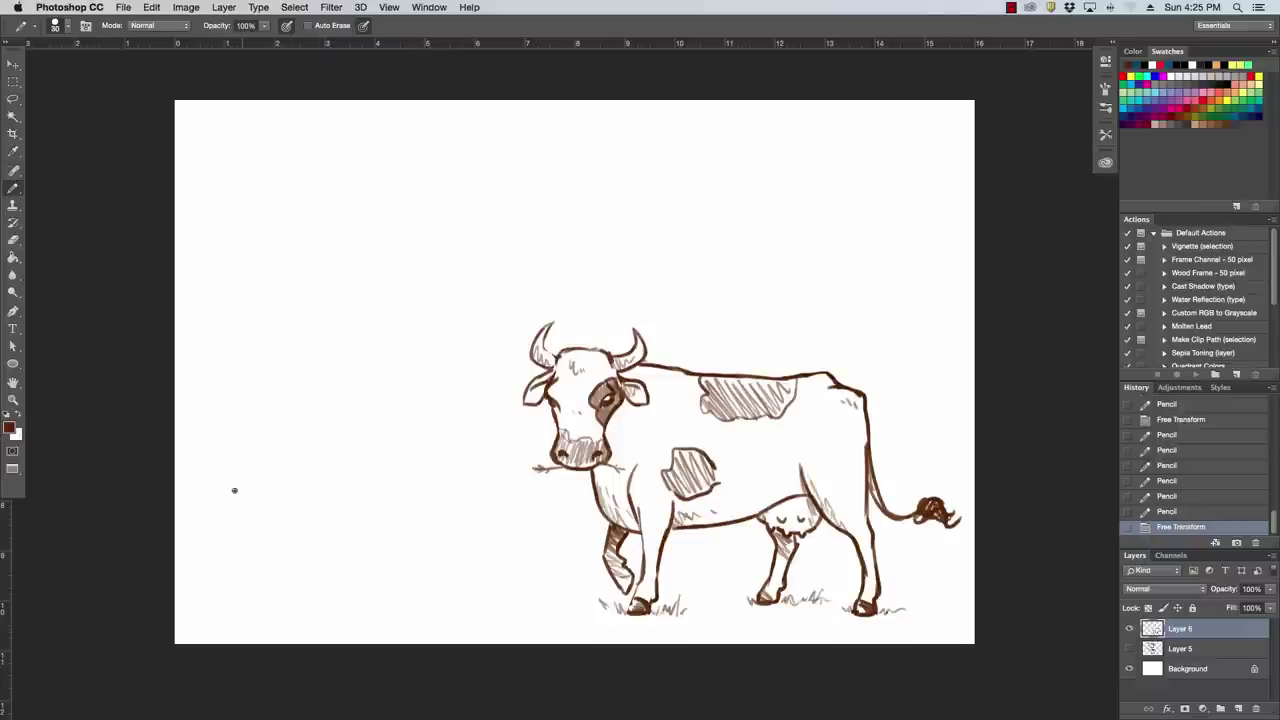
{"action": "mouse_move", "coordinate": [231, 496]}
{"action": "left_mouse_down"}
{"action": "mouse_move", "coordinate": [216, 286]}
{"action": "mouse_move", "coordinate": [230, 520]}
{"action": "left_mouse_up"}
{"action": "key", "text": "e"}
{"action": "mouse_move", "coordinate": [220, 292]}
{"action": "left_mouse_down"}
{"action": "mouse_move", "coordinate": [238, 529]}
{"action": "mouse_move", "coordinate": [226, 547]}
{"action": "left_mouse_up"}
{"action": "key", "text": "b"}
{"action": "mouse_move", "coordinate": [216, 286]}
{"action": "left_mouse_down"}
{"action": "mouse_move", "coordinate": [227, 535]}
{"action": "mouse_move", "coordinate": [253, 551]}
{"action": "left_mouse_up"}
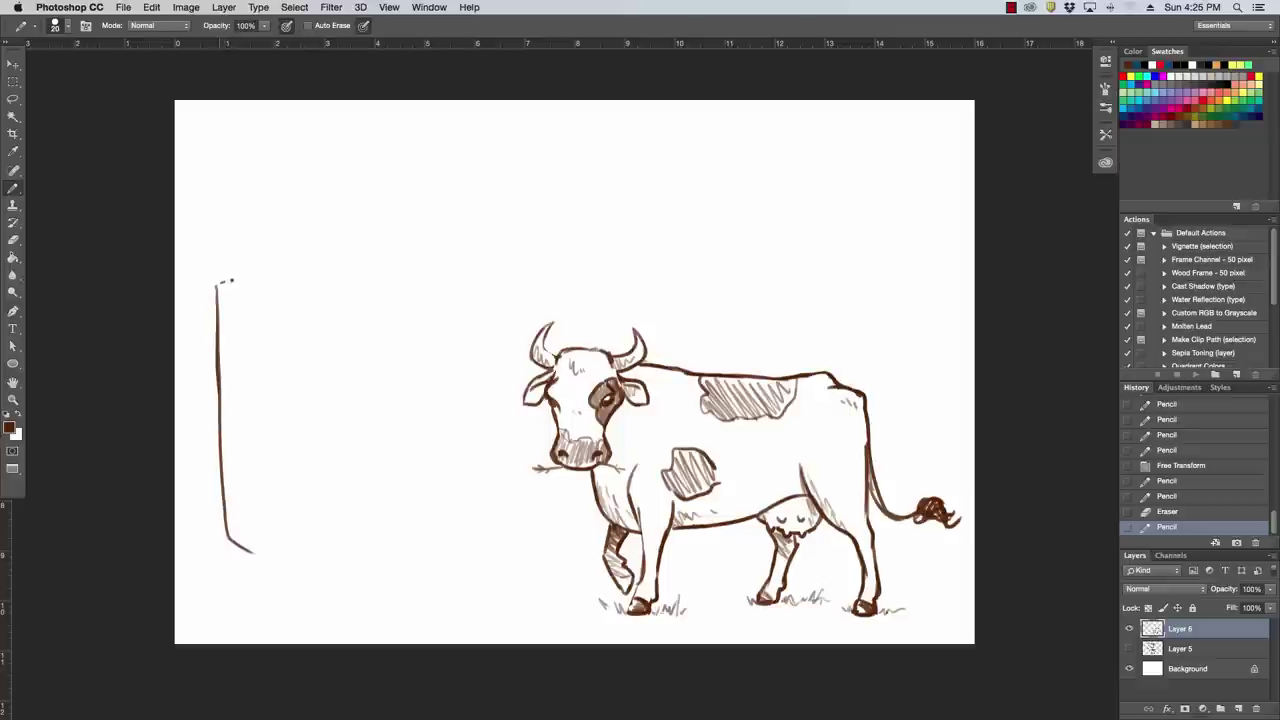
Draw the block's rear top edge and the two thin, broken front edges of its top face, undoing a misplaced stroke
{"action": "left_click_drag", "start_coordinate": [219, 283], "coordinate": [491, 262]}
{"action": "key", "text": "cmd+z"}
{"action": "mouse_move", "coordinate": [238, 293]}
{"action": "left_mouse_down"}
{"action": "mouse_move", "coordinate": [363, 321]}
{"action": "mouse_move", "coordinate": [494, 299]}
{"action": "left_mouse_up"}
{"action": "left_click", "coordinate": [354, 320]}
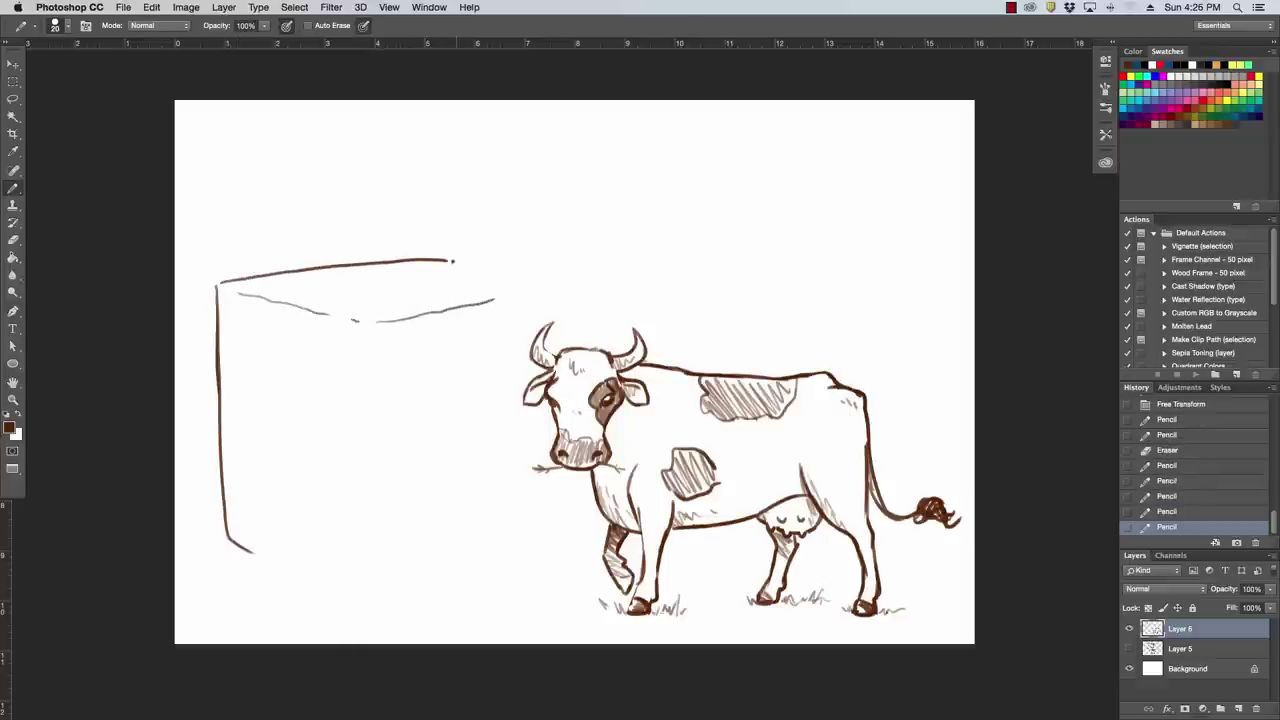
Complete the block with its right side and bottom edges, and add a broken vertical line for the front corner
{"action": "mouse_move", "coordinate": [453, 260]}
{"action": "left_mouse_down"}
{"action": "mouse_move", "coordinate": [504, 292]}
{"action": "mouse_move", "coordinate": [499, 510]}
{"action": "left_mouse_up"}
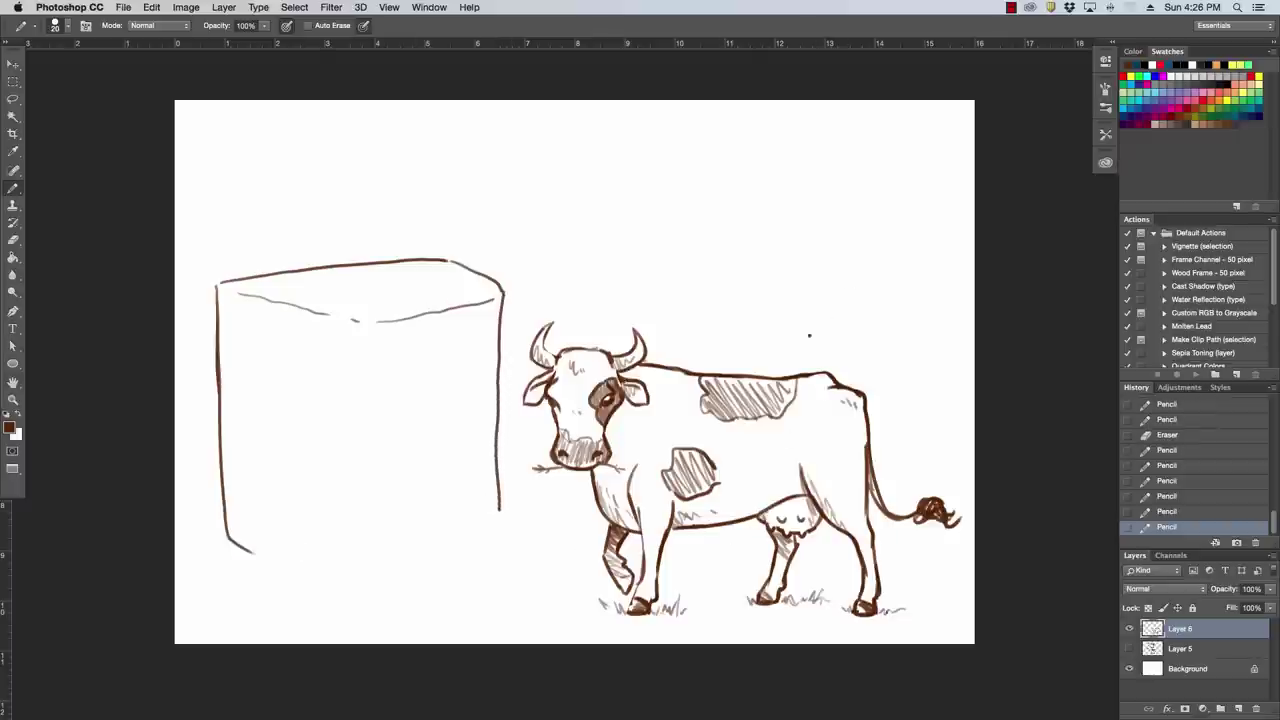
{"action": "mouse_move", "coordinate": [252, 551]}
{"action": "left_mouse_down"}
{"action": "mouse_move", "coordinate": [320, 576]}
{"action": "mouse_move", "coordinate": [500, 532]}
{"action": "mouse_move", "coordinate": [502, 514]}
{"action": "left_mouse_up"}
{"action": "left_click_drag", "start_coordinate": [356, 340], "coordinate": [358, 546]}
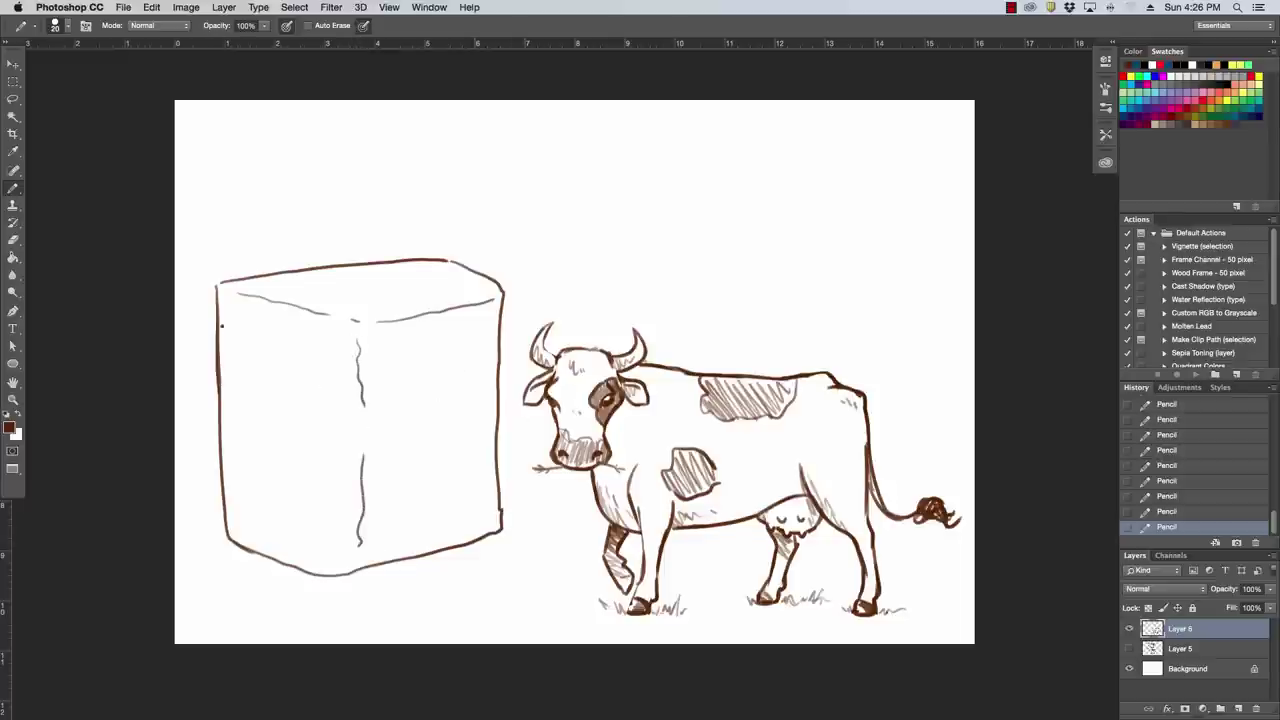
Draw a curved horn on each side of the block, redrawing and erasing strokes to clean up their shapes
{"action": "mouse_move", "coordinate": [214, 290]}
{"action": "left_mouse_down"}
{"action": "mouse_move", "coordinate": [195, 298]}
{"action": "mouse_move", "coordinate": [192, 328]}
{"action": "mouse_move", "coordinate": [216, 361]}
{"action": "left_mouse_up"}
{"action": "mouse_move", "coordinate": [443, 284]}
{"action": "left_mouse_down"}
{"action": "mouse_move", "coordinate": [452, 358]}
{"action": "mouse_move", "coordinate": [418, 364]}
{"action": "mouse_move", "coordinate": [430, 300]}
{"action": "mouse_move", "coordinate": [449, 358]}
{"action": "mouse_move", "coordinate": [444, 312]}
{"action": "mouse_move", "coordinate": [425, 368]}
{"action": "mouse_move", "coordinate": [406, 368]}
{"action": "mouse_move", "coordinate": [426, 360]}
{"action": "left_mouse_up"}
{"action": "key", "text": "super+z"}
{"action": "key", "text": "e"}
{"action": "key", "text": "b"}
{"action": "key", "text": "e"}
{"action": "key", "text": "b"}
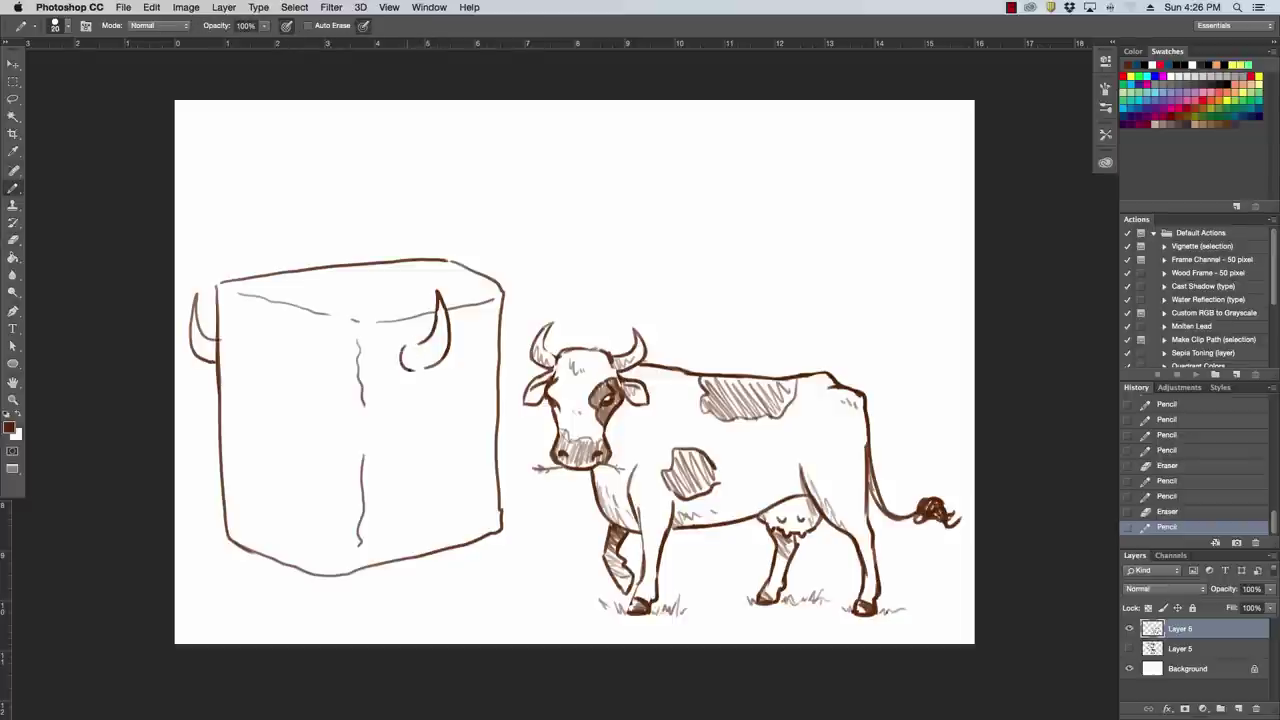
{"action": "key", "text": "e"}
{"action": "left_click_drag", "start_coordinate": [230, 336], "coordinate": [228, 341]}
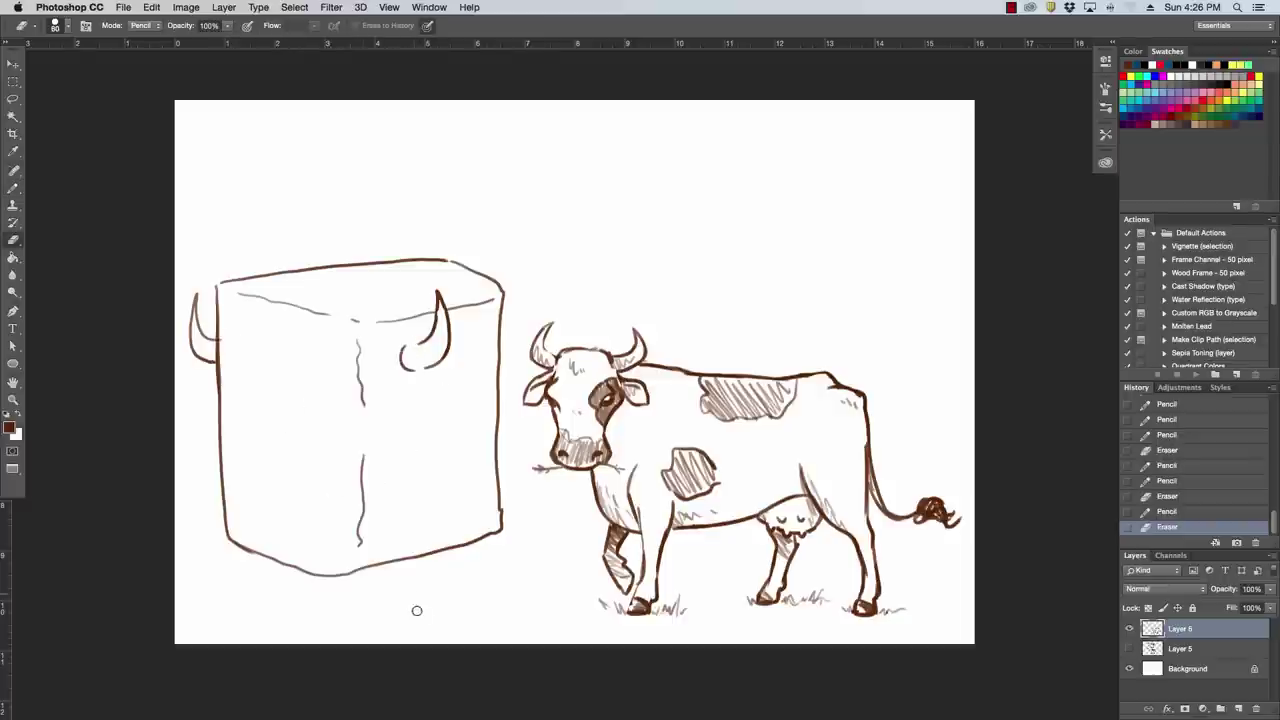
Draw two short hoofed legs under the left half of the block, undoing the first leg stroke
{"action": "key", "text": "b"}
{"action": "left_click_drag", "start_coordinate": [262, 556], "coordinate": [278, 604]}
{"action": "key", "text": "super+z"}
{"action": "mouse_move", "coordinate": [263, 557]}
{"action": "left_mouse_down"}
{"action": "mouse_move", "coordinate": [257, 609]}
{"action": "mouse_move", "coordinate": [272, 609]}
{"action": "mouse_move", "coordinate": [278, 561]}
{"action": "mouse_move", "coordinate": [321, 594]}
{"action": "mouse_move", "coordinate": [320, 618]}
{"action": "mouse_move", "coordinate": [321, 600]}
{"action": "mouse_move", "coordinate": [337, 611]}
{"action": "mouse_move", "coordinate": [336, 580]}
{"action": "left_mouse_up"}
{"action": "key", "text": "e"}
{"action": "key", "text": "b"}
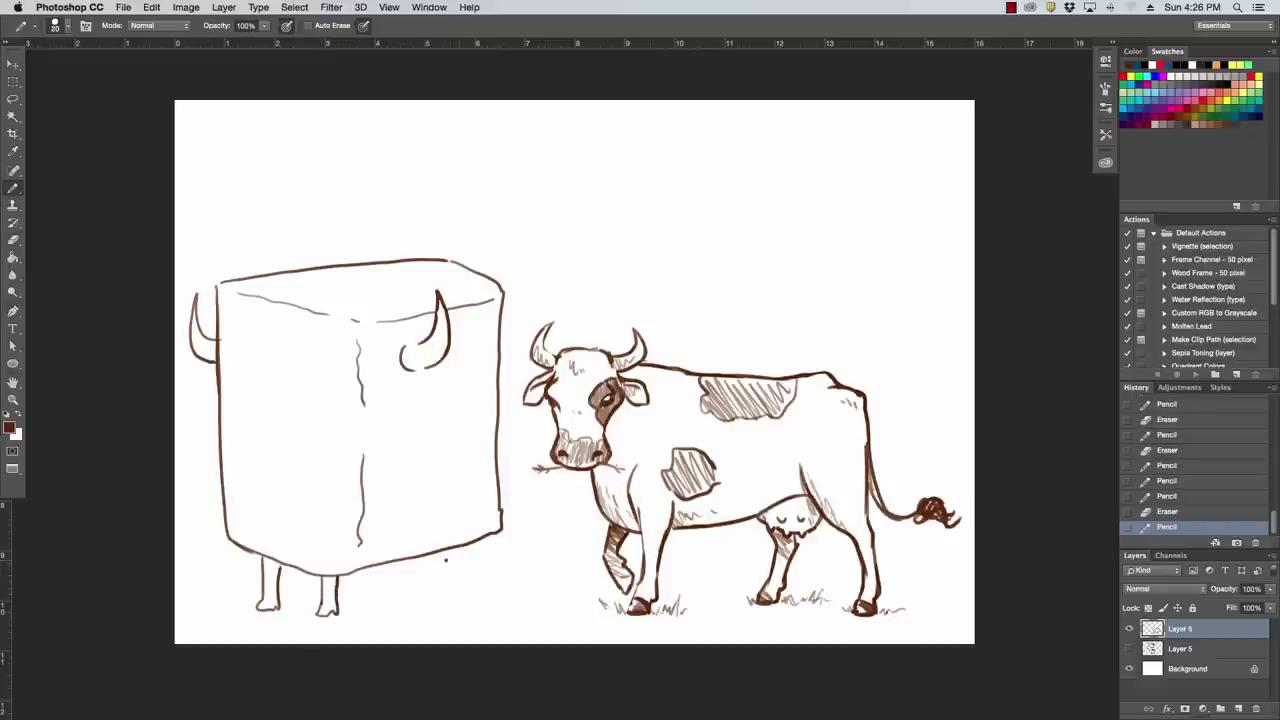
Draw a bent rear leg with a hoof under the block's right end, undoing stray strokes
{"action": "left_click_drag", "start_coordinate": [438, 551], "coordinate": [469, 583]}
{"action": "key", "text": "super+z"}
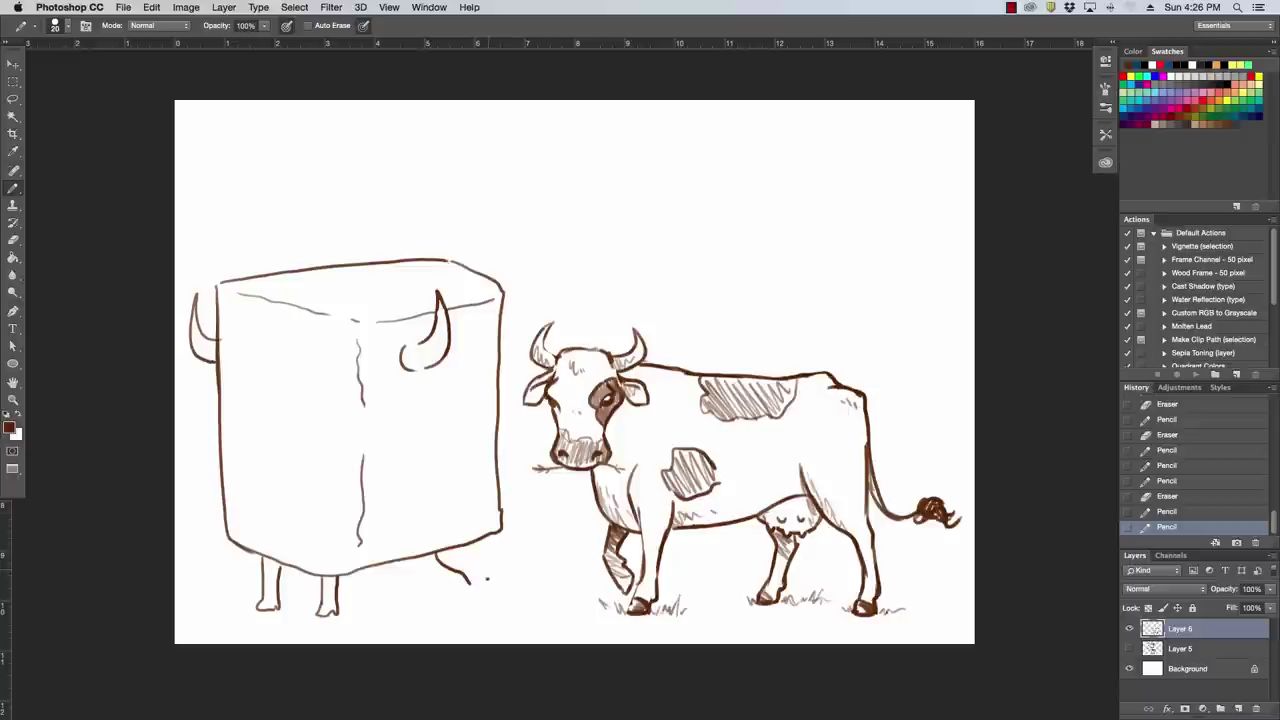
{"action": "mouse_move", "coordinate": [473, 543]}
{"action": "left_mouse_down"}
{"action": "mouse_move", "coordinate": [485, 586]}
{"action": "mouse_move", "coordinate": [467, 584]}
{"action": "mouse_move", "coordinate": [468, 606]}
{"action": "mouse_move", "coordinate": [486, 594]}
{"action": "left_mouse_up"}
{"action": "key", "text": "e"}
{"action": "key", "text": "b"}
{"action": "left_click", "coordinate": [469, 591]}
{"action": "key", "text": "super+z"}
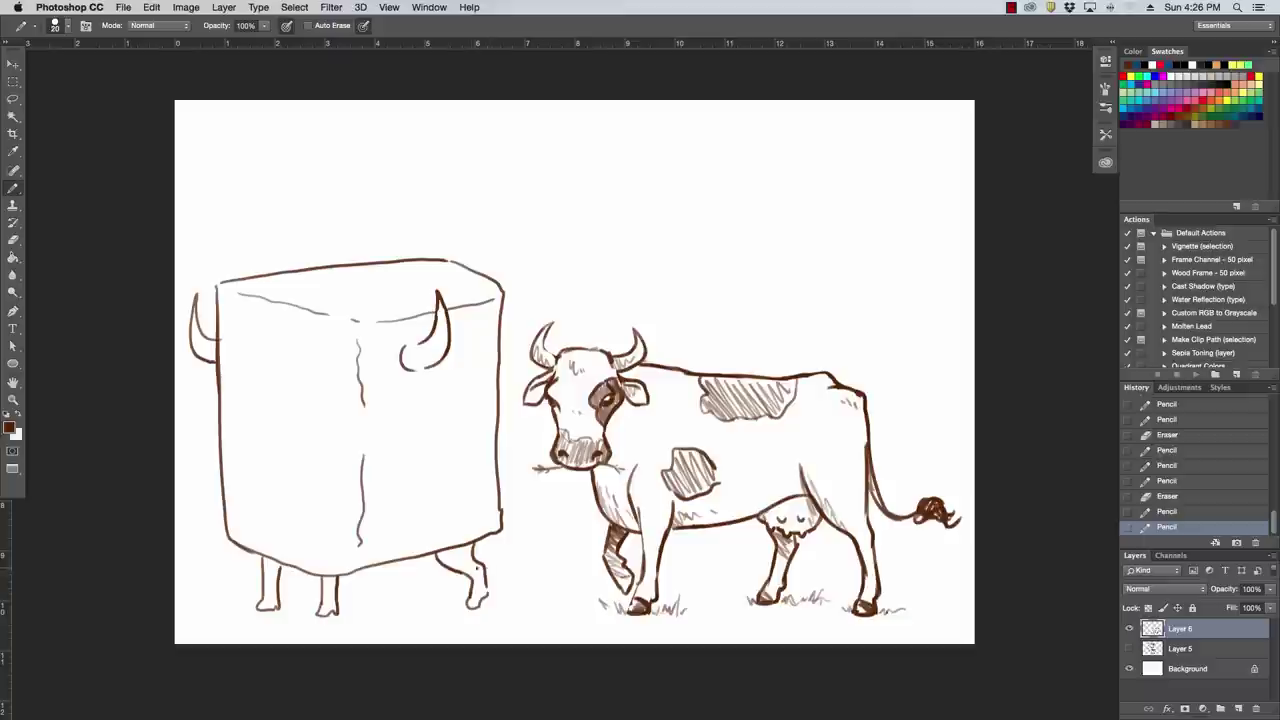
Draw the fourth leg beside the bent one and shade the tops of the legs just beneath the block
{"action": "mouse_move", "coordinate": [396, 562]}
{"action": "left_mouse_down"}
{"action": "mouse_move", "coordinate": [406, 601]}
{"action": "mouse_move", "coordinate": [450, 607]}
{"action": "mouse_move", "coordinate": [406, 603]}
{"action": "mouse_move", "coordinate": [424, 604]}
{"action": "mouse_move", "coordinate": [401, 561]}
{"action": "mouse_move", "coordinate": [440, 560]}
{"action": "left_mouse_up"}
{"action": "key", "text": "super+z"}
{"action": "mouse_move", "coordinate": [266, 558]}
{"action": "left_mouse_down"}
{"action": "mouse_move", "coordinate": [280, 562]}
{"action": "mouse_move", "coordinate": [264, 560]}
{"action": "left_mouse_up"}
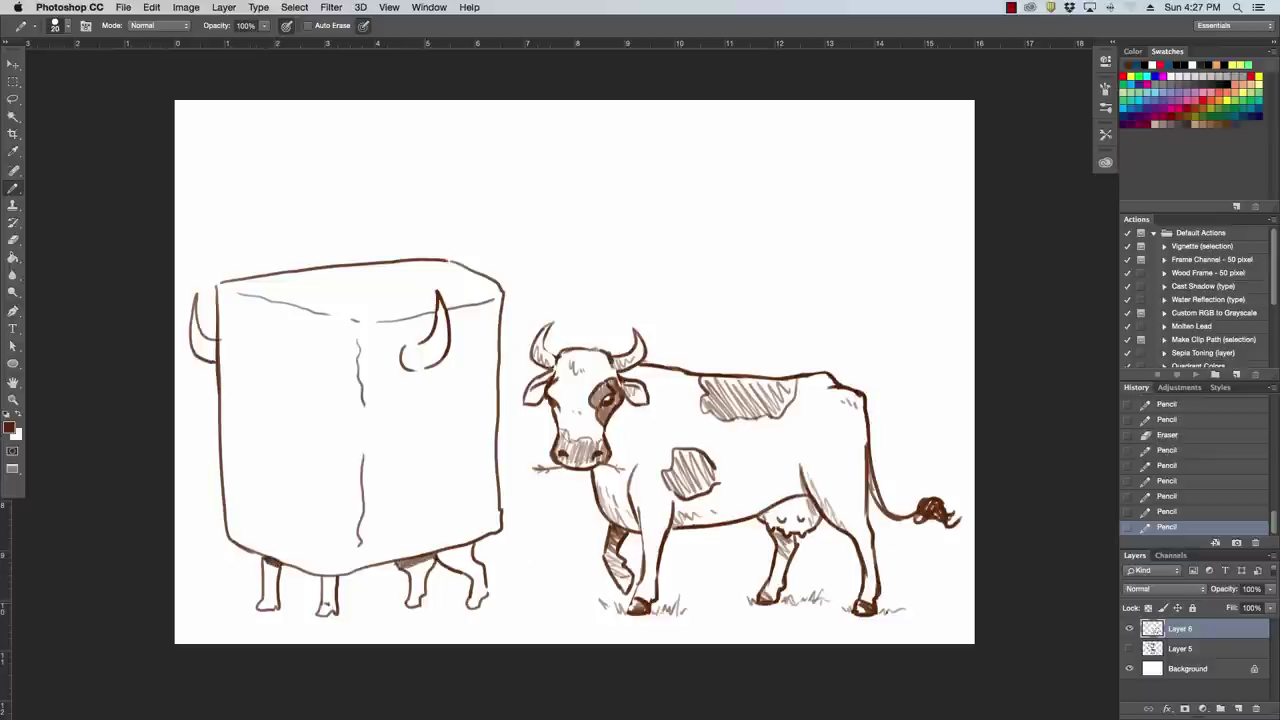
Darken the hooves on all four of the block's legs and add short hatch marks at the base of both horns
{"action": "left_click_drag", "start_coordinate": [262, 604], "coordinate": [276, 607]}
{"action": "key", "text": "super+z"}
{"action": "left_click_drag", "start_coordinate": [468, 597], "coordinate": [480, 599]}
{"action": "left_click_drag", "start_coordinate": [260, 604], "coordinate": [329, 612]}
{"action": "left_click_drag", "start_coordinate": [408, 602], "coordinate": [478, 603]}
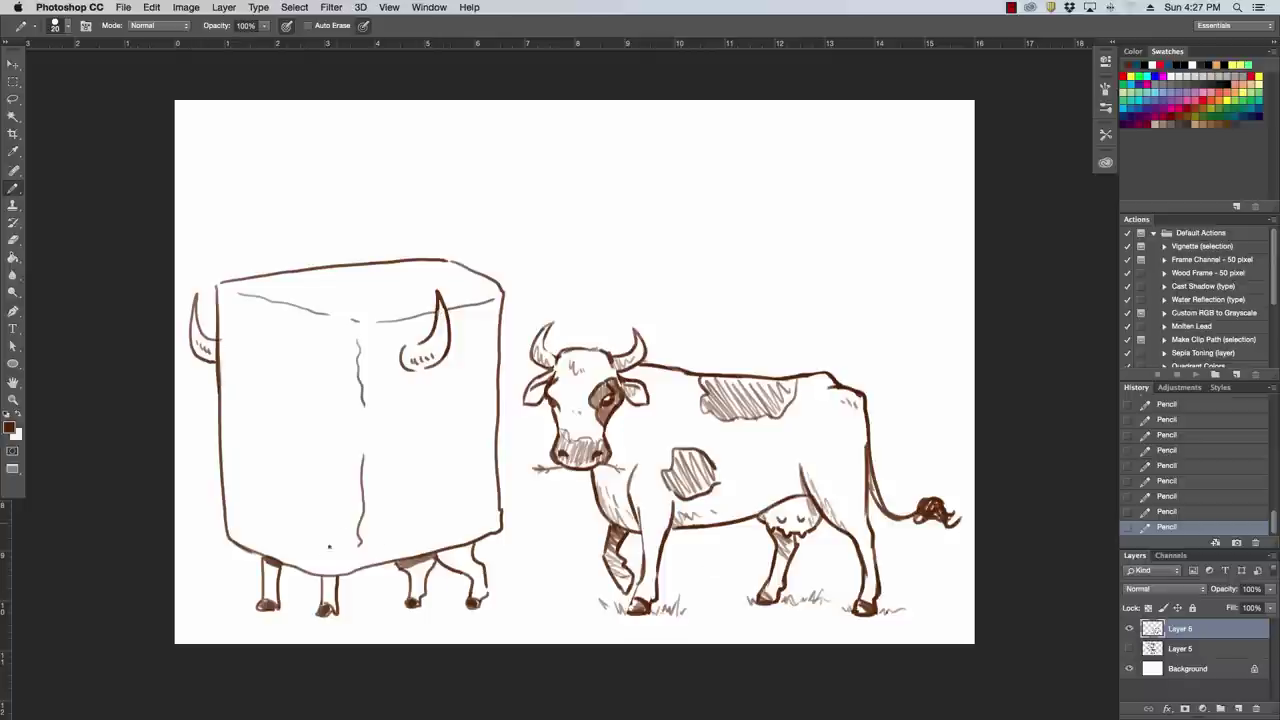
Add short texture ticks near the block's lower corners and on its right face, and redraw the lower front edge as a thinner broken line
{"action": "left_click_drag", "start_coordinate": [236, 522], "coordinate": [250, 533]}
{"action": "key", "text": "e"}
{"action": "mouse_move", "coordinate": [366, 446]}
{"action": "left_mouse_down"}
{"action": "mouse_move", "coordinate": [348, 558]}
{"action": "mouse_move", "coordinate": [364, 504]}
{"action": "left_mouse_up"}
{"action": "key", "text": "b"}
{"action": "left_click_drag", "start_coordinate": [365, 498], "coordinate": [365, 491]}
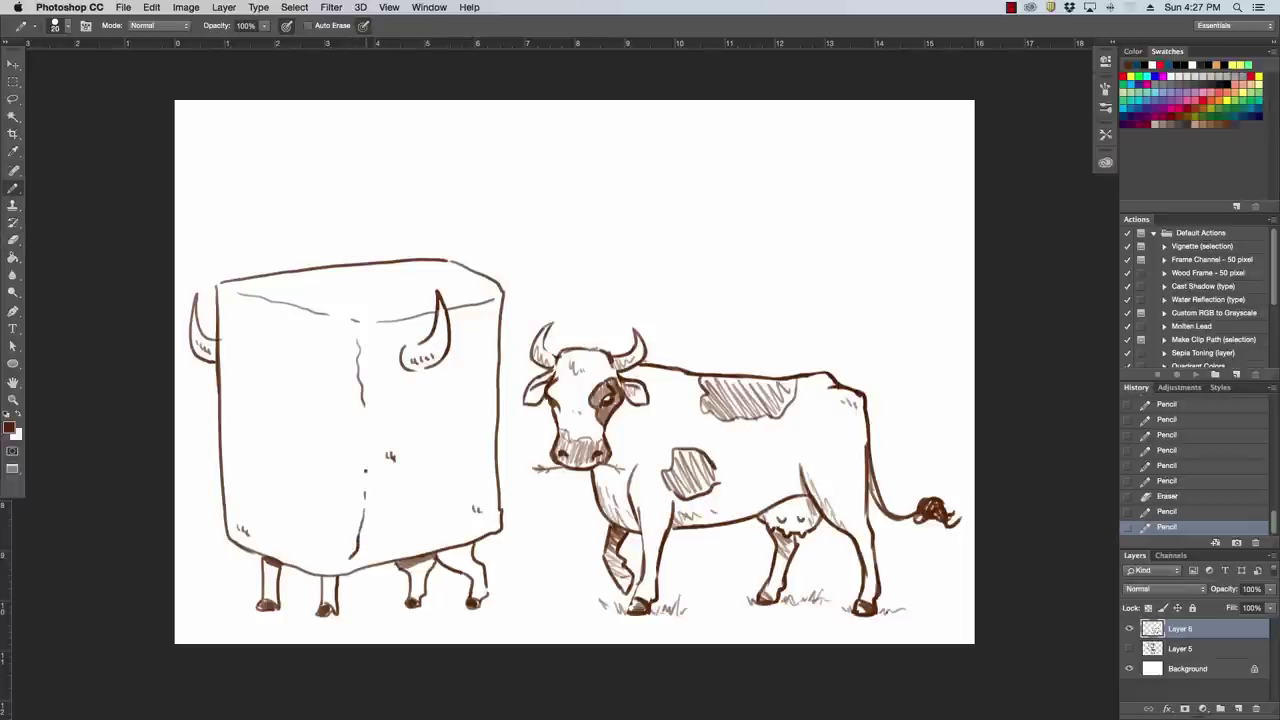
{"action": "left_click", "coordinate": [366, 459]}
Add small texture ticks near the rear edge and both side corners of the block's top face
{"action": "left_click_drag", "start_coordinate": [326, 287], "coordinate": [330, 290]}
{"action": "left_click", "coordinate": [332, 289]}
{"action": "left_click", "coordinate": [475, 290]}
{"action": "left_click", "coordinate": [479, 289]}
{"action": "left_click", "coordinate": [234, 289]}
{"action": "left_click", "coordinate": [237, 290]}
Erase and redraw the block's upper-left corner and its right edge with rounded corners, and add dashes to the broken front edge
{"action": "key", "text": "e"}
{"action": "left_click_drag", "start_coordinate": [222, 286], "coordinate": [218, 303]}
{"action": "key", "text": "b"}
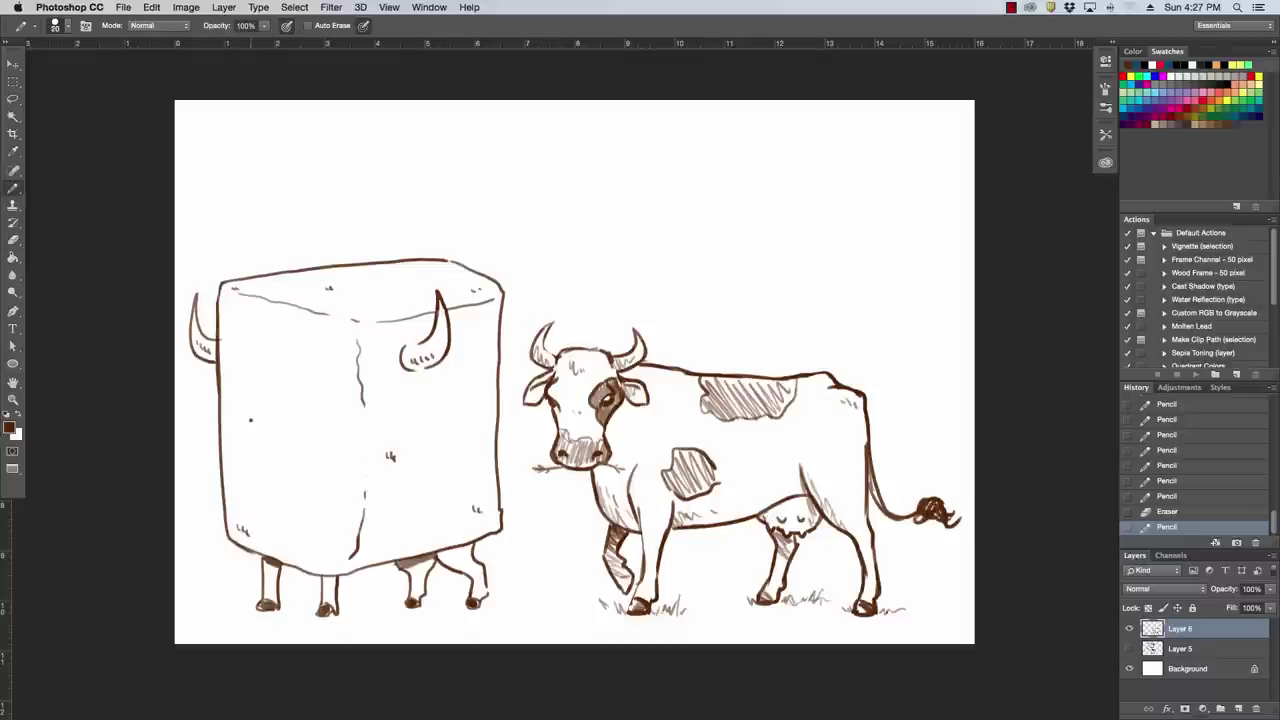
{"action": "key", "text": "e"}
{"action": "mouse_move", "coordinate": [500, 518]}
{"action": "left_mouse_down"}
{"action": "mouse_move", "coordinate": [503, 300]}
{"action": "mouse_move", "coordinate": [503, 527]}
{"action": "left_mouse_up"}
{"action": "key", "text": "b"}
{"action": "key", "text": "e"}
{"action": "left_click_drag", "start_coordinate": [504, 298], "coordinate": [503, 306]}
{"action": "key", "text": "b"}
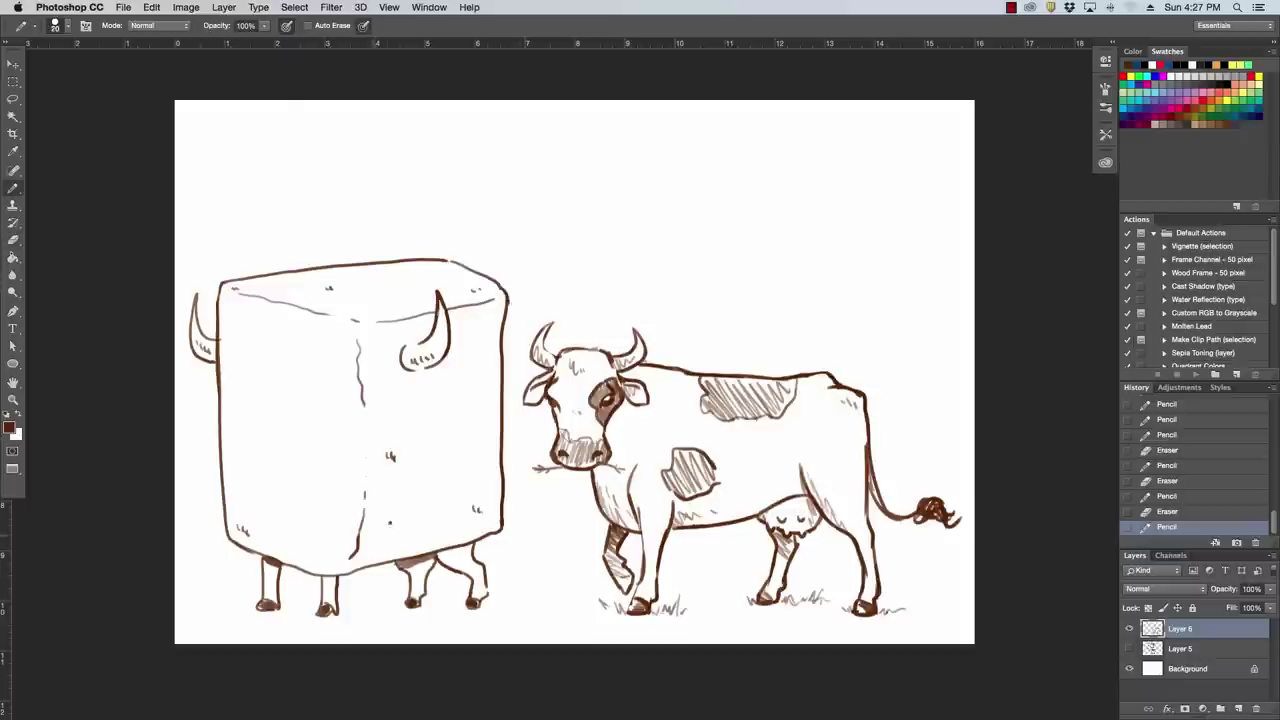
{"action": "left_click_drag", "start_coordinate": [364, 459], "coordinate": [365, 428]}
Fill both of the block's horns with a translucent brown tone using the pencil at 31% opacity
{"action": "left_click", "coordinate": [265, 27]}
{"action": "left_click_drag", "start_coordinate": [268, 42], "coordinate": [220, 49]}
{"action": "left_click_drag", "start_coordinate": [195, 320], "coordinate": [206, 346]}
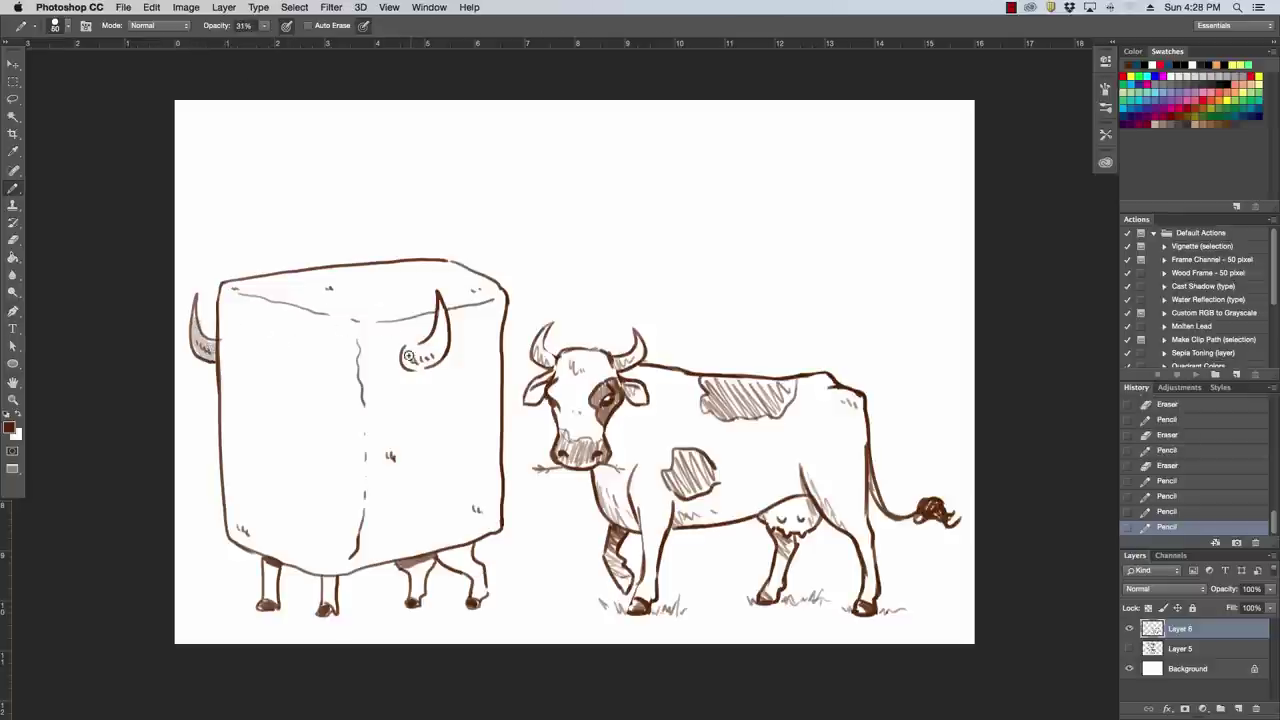
{"action": "mouse_move", "coordinate": [410, 356]}
{"action": "left_mouse_down"}
{"action": "mouse_move", "coordinate": [444, 316]}
{"action": "mouse_move", "coordinate": [440, 332]}
{"action": "left_mouse_up"}
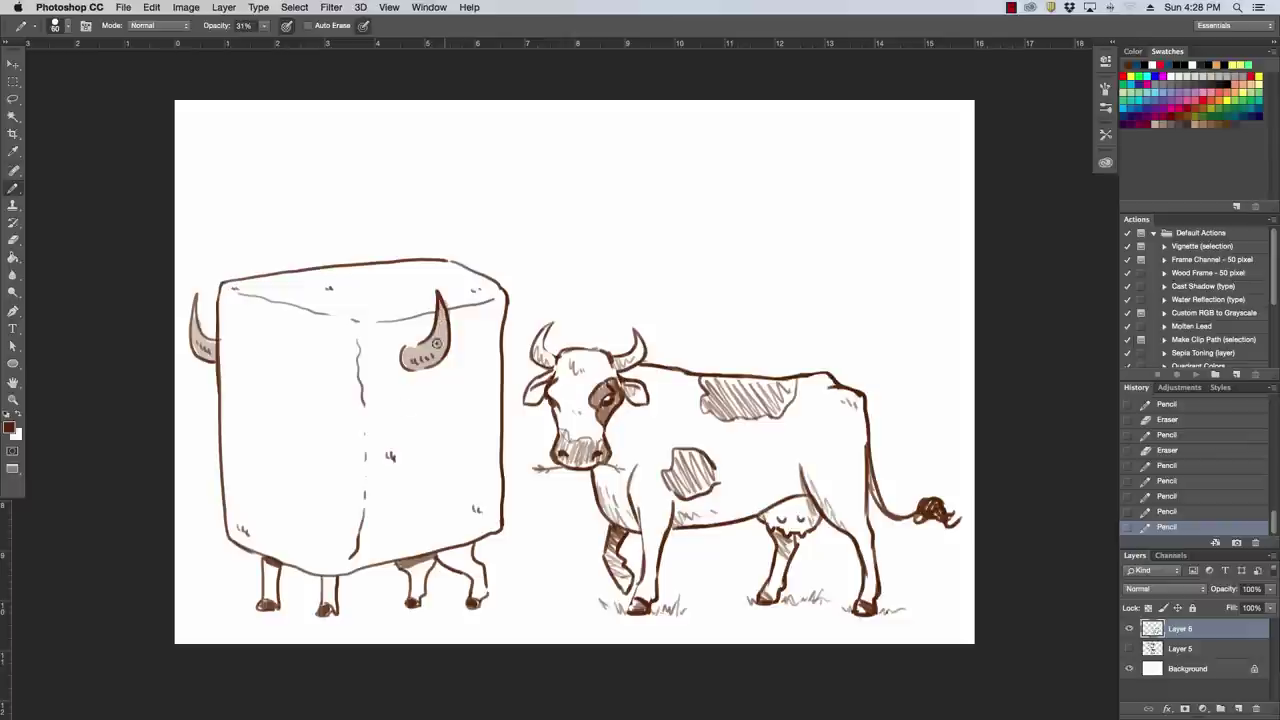
Return the pencil to 100% opacity with a smaller brush and sample the brown of the horn outline as the drawing colour
{"action": "key", "text": "bracketright"}
{"action": "key", "text": "bracketright"}
{"action": "key", "text": "bracketright"}
{"action": "key", "text": "bracketright"}
{"action": "key", "text": "d"}
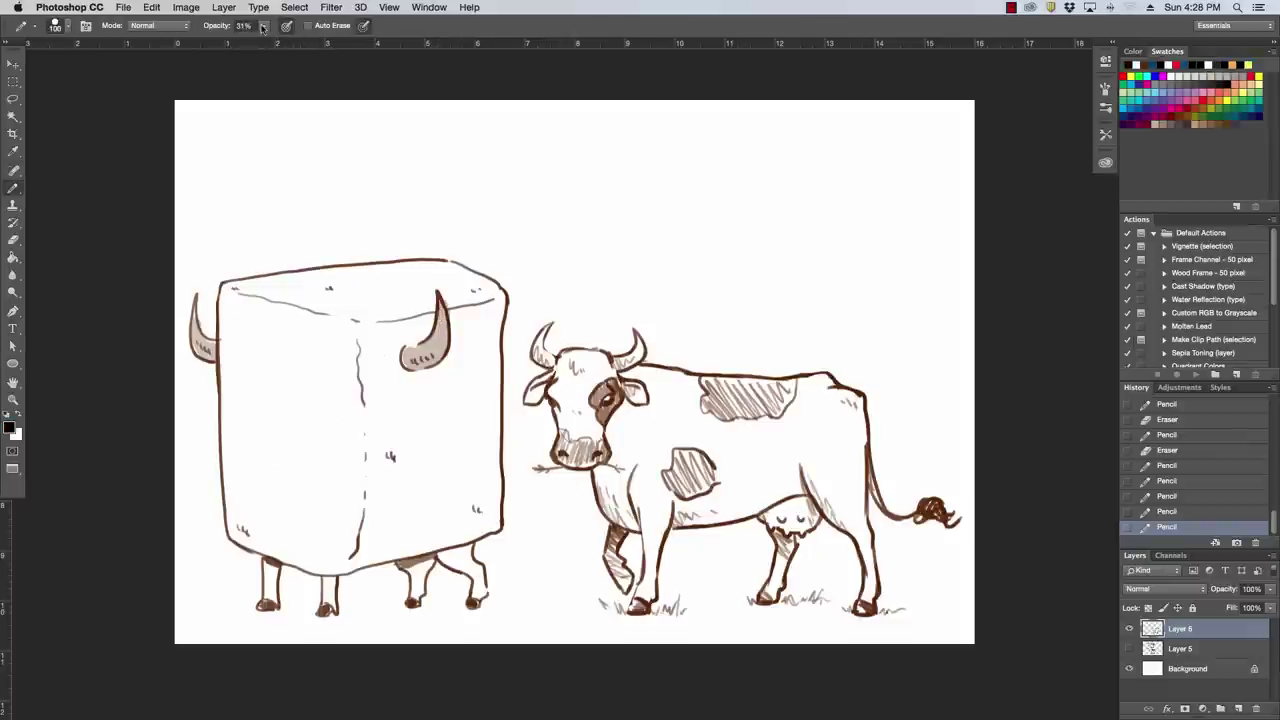
{"action": "left_click", "coordinate": [263, 28]}
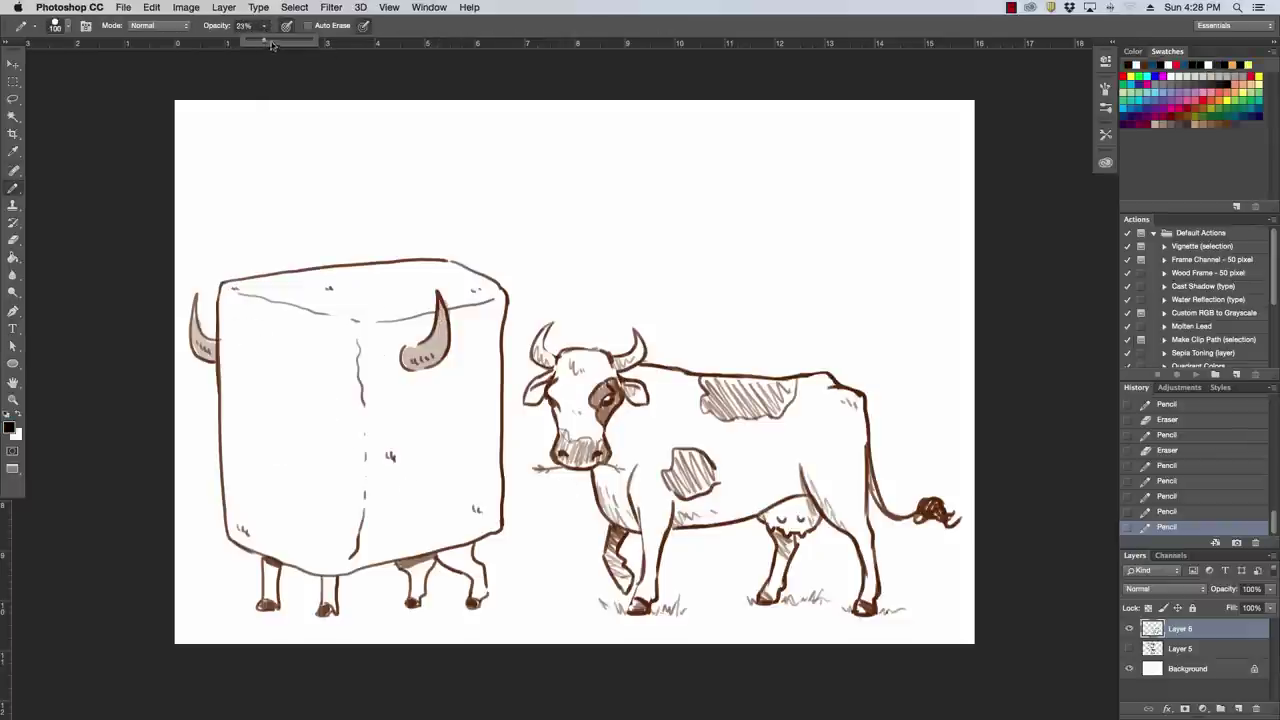
{"action": "left_click_drag", "start_coordinate": [271, 45], "coordinate": [320, 44]}
{"action": "key", "text": "bracketleft"}
{"action": "key", "text": "bracketleft"}
{"action": "key", "text": "bracketleft"}
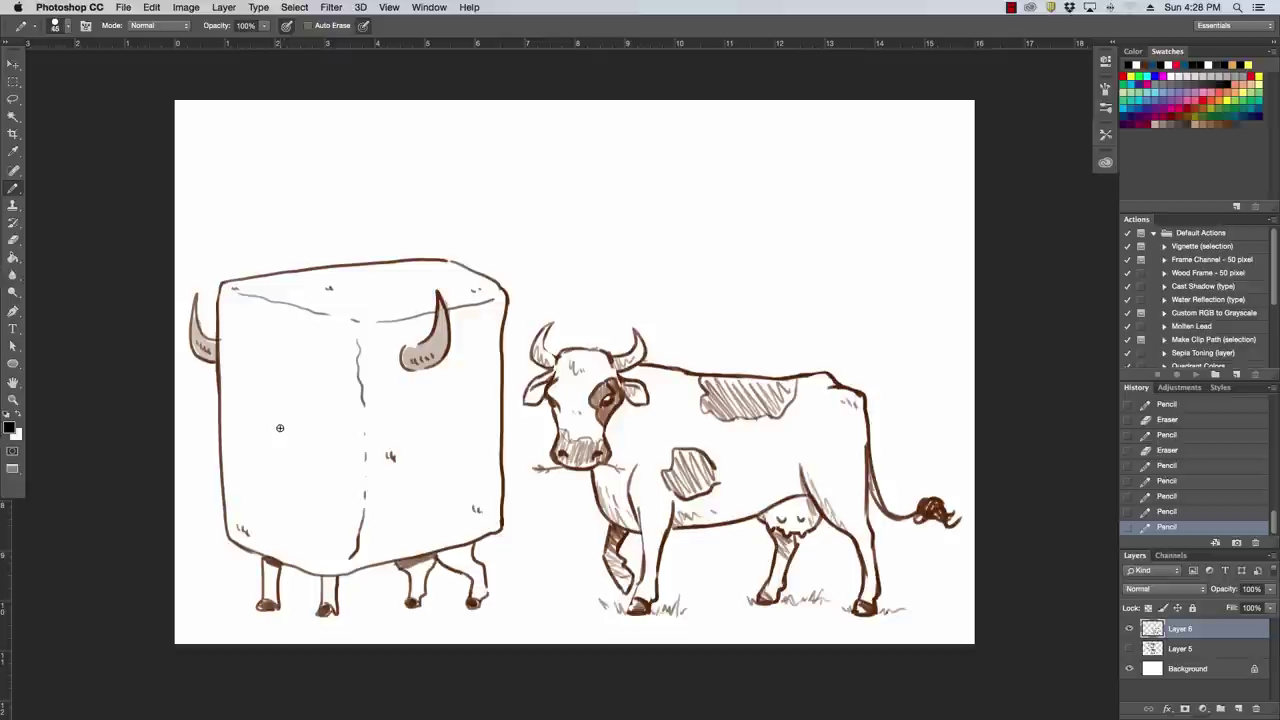
{"action": "mouse_move", "coordinate": [272, 405]}
{"action": "left_mouse_down"}
{"action": "mouse_move", "coordinate": [270, 436]}
{"action": "mouse_move", "coordinate": [289, 461]}
{"action": "mouse_move", "coordinate": [296, 426]}
{"action": "mouse_move", "coordinate": [444, 356]}
{"action": "mouse_move", "coordinate": [270, 447]}
{"action": "mouse_move", "coordinate": [293, 450]}
{"action": "mouse_move", "coordinate": [266, 405]}
{"action": "left_mouse_up"}
{"action": "key", "text": "i"}
{"action": "key", "text": "super+z"}
{"action": "left_click", "coordinate": [444, 357]}
{"action": "key", "text": "b"}
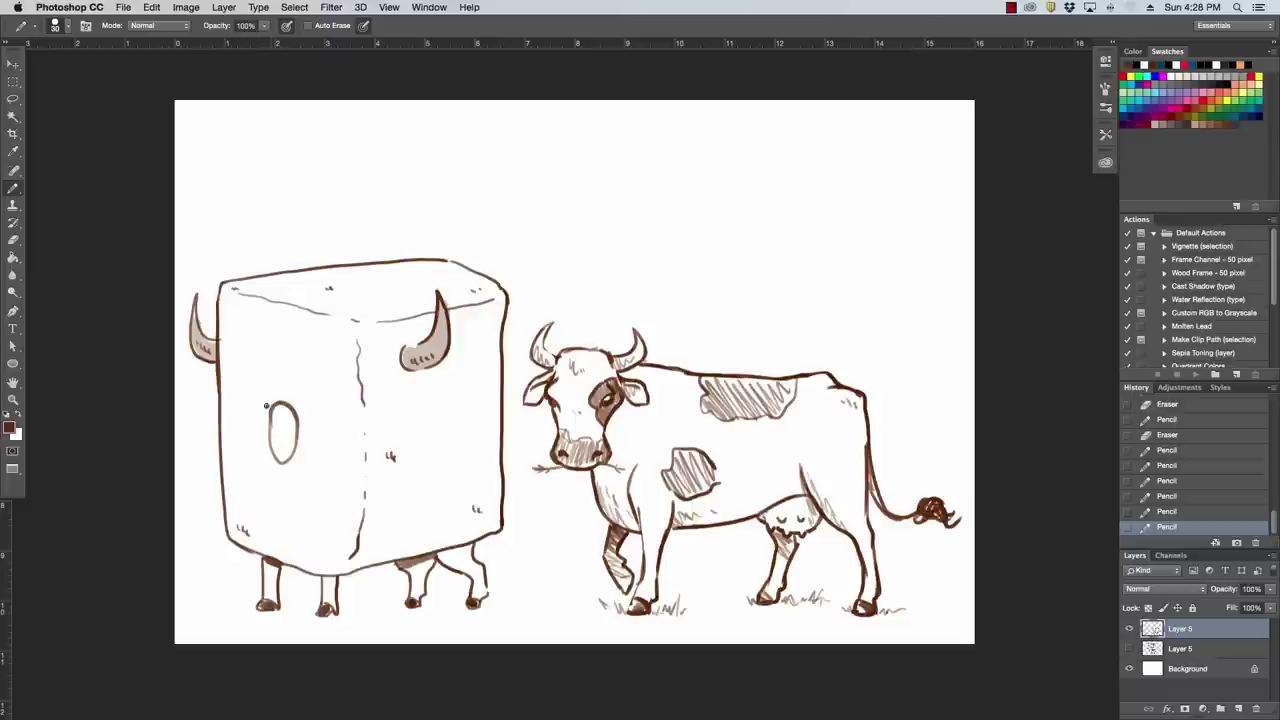
Erase the first small oval on the block's left face and draw a larger upright oval in its place
{"action": "key", "text": "e"}
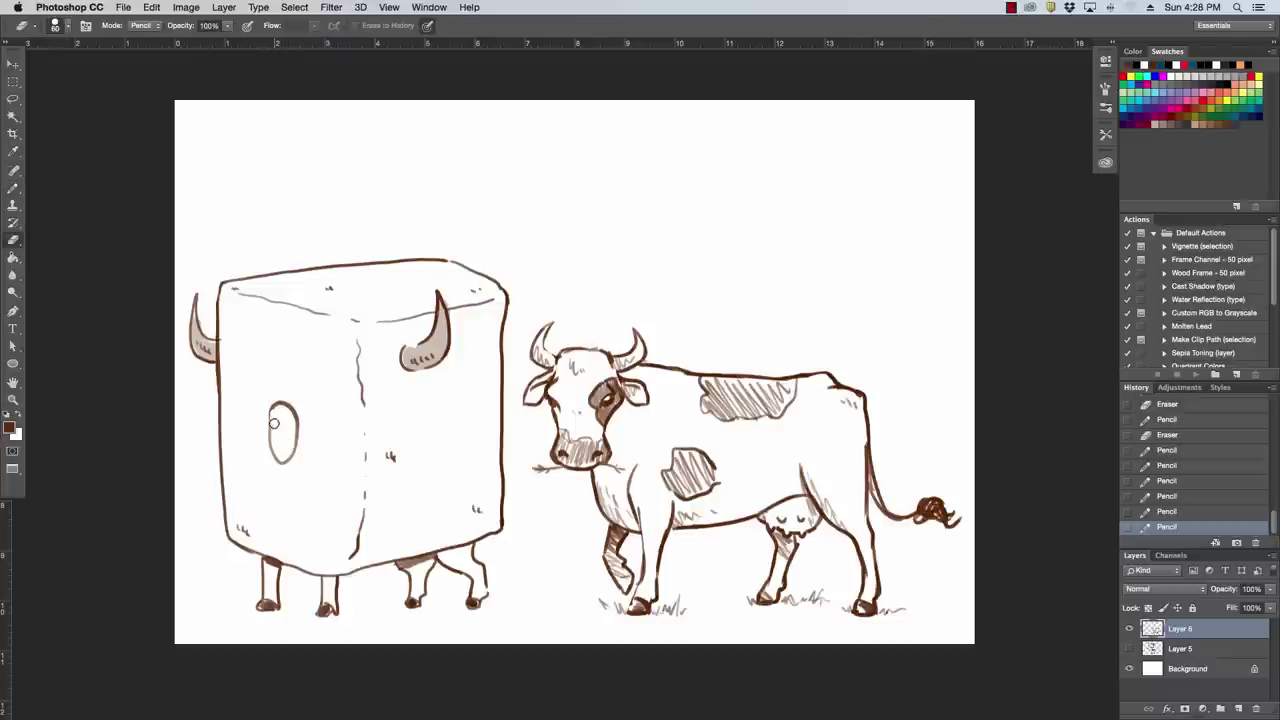
{"action": "mouse_move", "coordinate": [274, 423]}
{"action": "left_mouse_down"}
{"action": "mouse_move", "coordinate": [285, 464]}
{"action": "mouse_move", "coordinate": [297, 417]}
{"action": "mouse_move", "coordinate": [266, 404]}
{"action": "left_mouse_up"}
{"action": "key", "text": "b"}
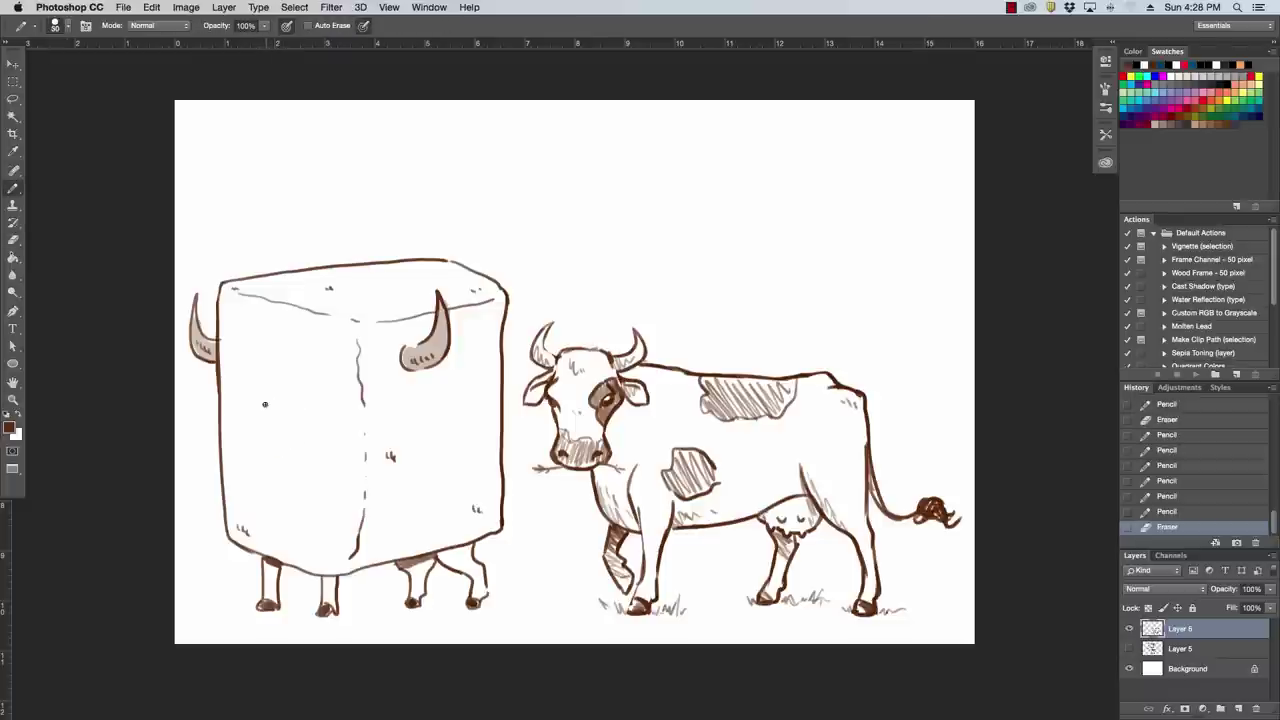
{"action": "mouse_move", "coordinate": [287, 462]}
{"action": "left_mouse_down"}
{"action": "mouse_move", "coordinate": [303, 414]}
{"action": "mouse_move", "coordinate": [268, 406]}
{"action": "left_mouse_up"}
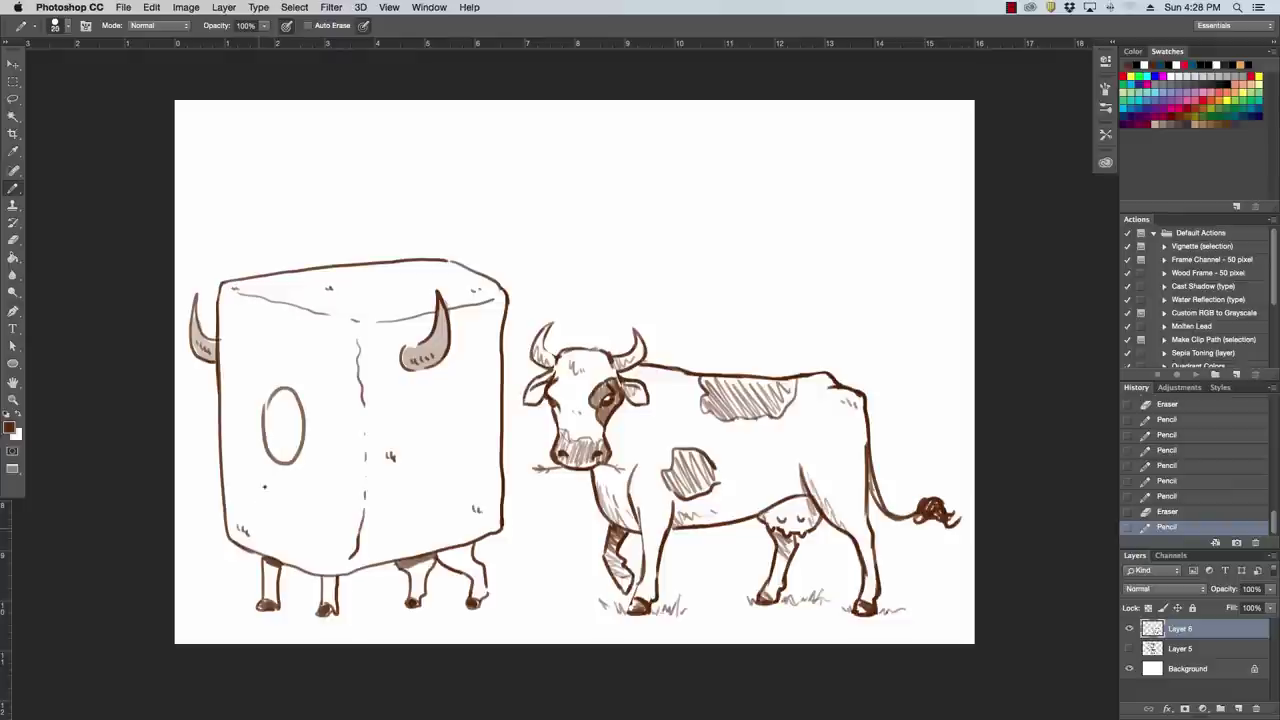
{"action": "mouse_move", "coordinate": [265, 406]}
{"action": "left_mouse_down"}
{"action": "mouse_move", "coordinate": [288, 440]}
{"action": "mouse_move", "coordinate": [288, 390]}
{"action": "left_mouse_up"}
{"action": "key", "text": "super+z"}
{"action": "key", "text": "e"}
{"action": "key", "text": "b"}
Draw a tiny face inside the oval with two slanted eyes, eyebrows and a small open mouth
{"action": "key", "text": "super+space"}
{"action": "left_click", "coordinate": [294, 413]}
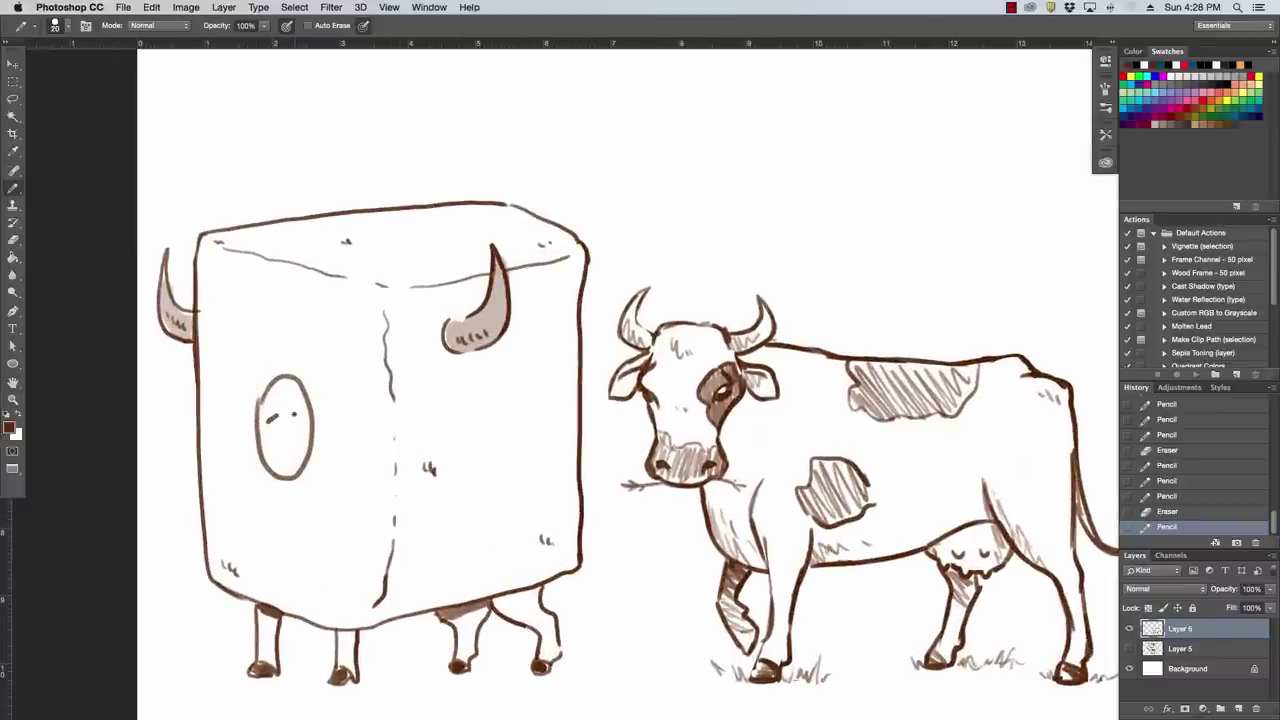
{"action": "left_click", "coordinate": [275, 446]}
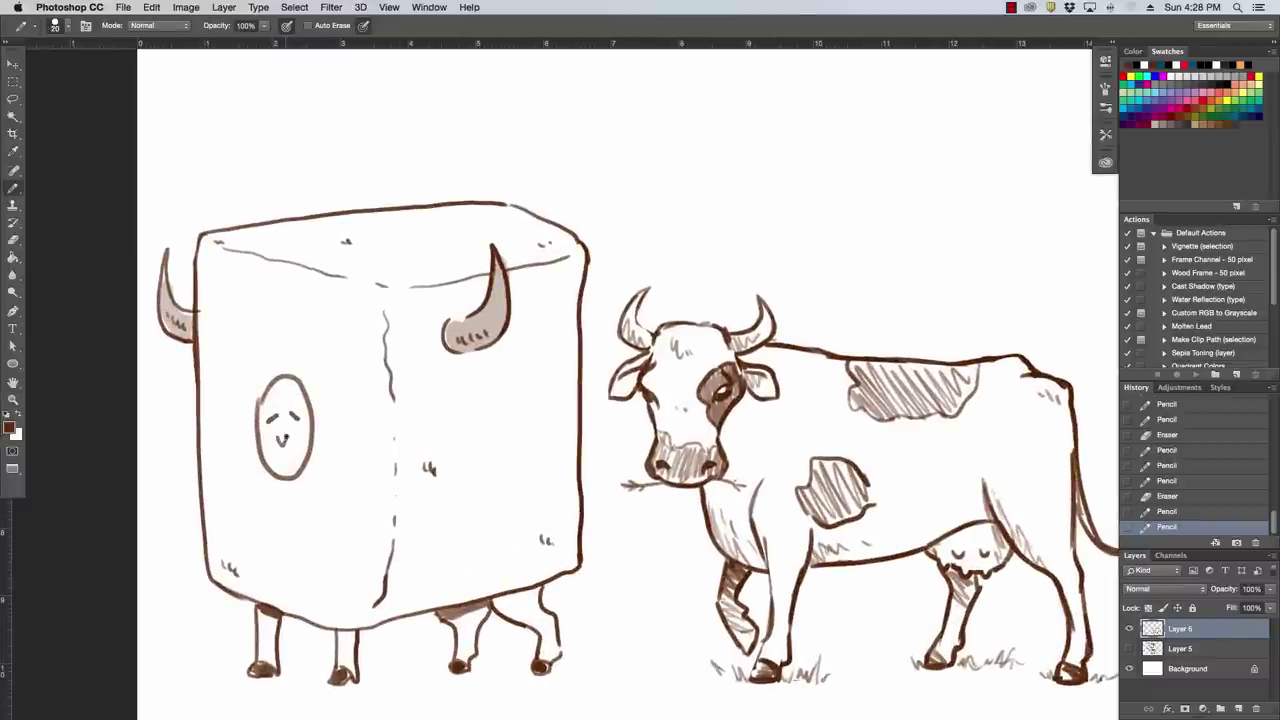
{"action": "scroll", "coordinate": [272, 442], "scroll_direction": "up", "scroll_amount": 2}
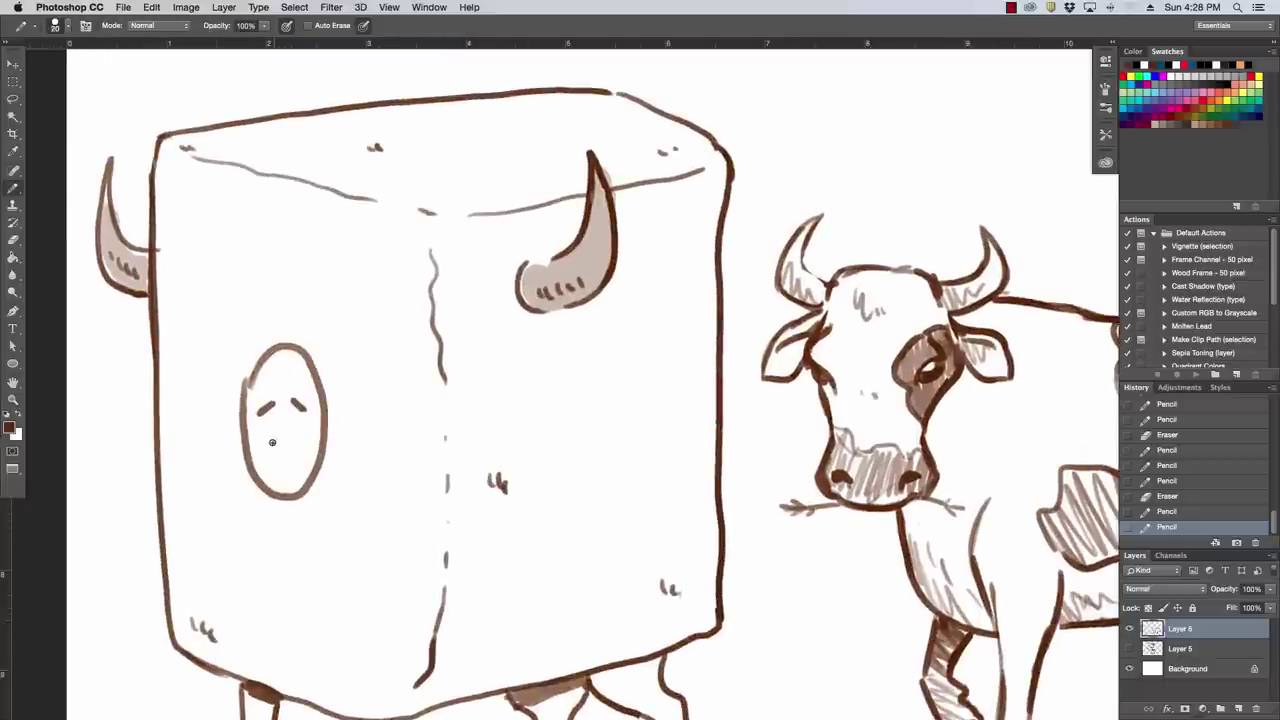
{"action": "left_click_drag", "start_coordinate": [274, 435], "coordinate": [282, 443]}
{"action": "left_click_drag", "start_coordinate": [258, 380], "coordinate": [271, 369]}
Draw two irregular wood-grain rings around the face oval on the block's left face
{"action": "mouse_move", "coordinate": [290, 366]}
{"action": "left_mouse_down"}
{"action": "mouse_move", "coordinate": [342, 417]}
{"action": "mouse_move", "coordinate": [251, 387]}
{"action": "mouse_move", "coordinate": [269, 356]}
{"action": "mouse_move", "coordinate": [248, 381]}
{"action": "mouse_move", "coordinate": [224, 474]}
{"action": "mouse_move", "coordinate": [284, 561]}
{"action": "mouse_move", "coordinate": [364, 476]}
{"action": "mouse_move", "coordinate": [344, 317]}
{"action": "mouse_move", "coordinate": [244, 323]}
{"action": "left_mouse_up"}
{"action": "key", "text": "e"}
{"action": "key", "text": "b"}
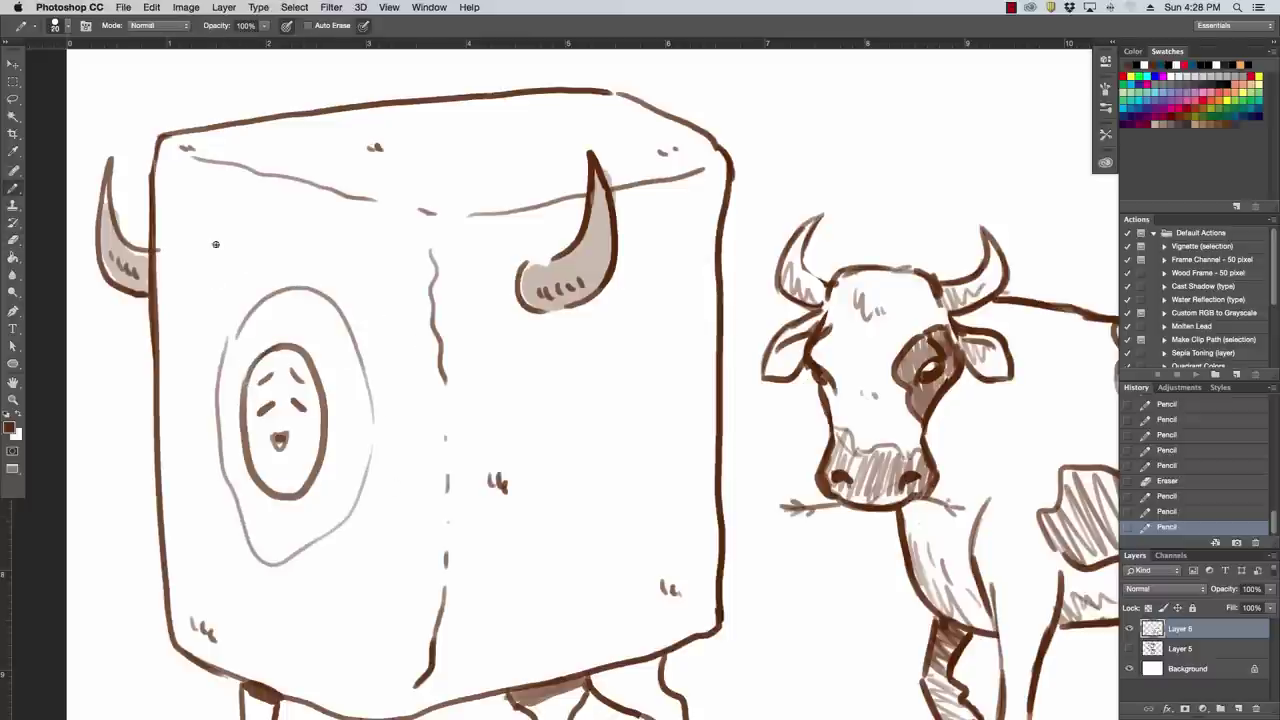
{"action": "mouse_move", "coordinate": [200, 255]}
{"action": "left_mouse_down"}
{"action": "mouse_move", "coordinate": [182, 382]}
{"action": "mouse_move", "coordinate": [203, 552]}
{"action": "mouse_move", "coordinate": [265, 653]}
{"action": "mouse_move", "coordinate": [375, 578]}
{"action": "left_mouse_up"}
{"action": "mouse_move", "coordinate": [410, 504]}
{"action": "left_mouse_down"}
{"action": "mouse_move", "coordinate": [340, 244]}
{"action": "mouse_move", "coordinate": [191, 312]}
{"action": "left_mouse_up"}
Shade the block's right face with a 175-pixel pencil at 12% opacity, undoing a darker trial stroke at 27%
{"action": "key", "text": "super+minus"}
{"action": "key", "text": "super+minus"}
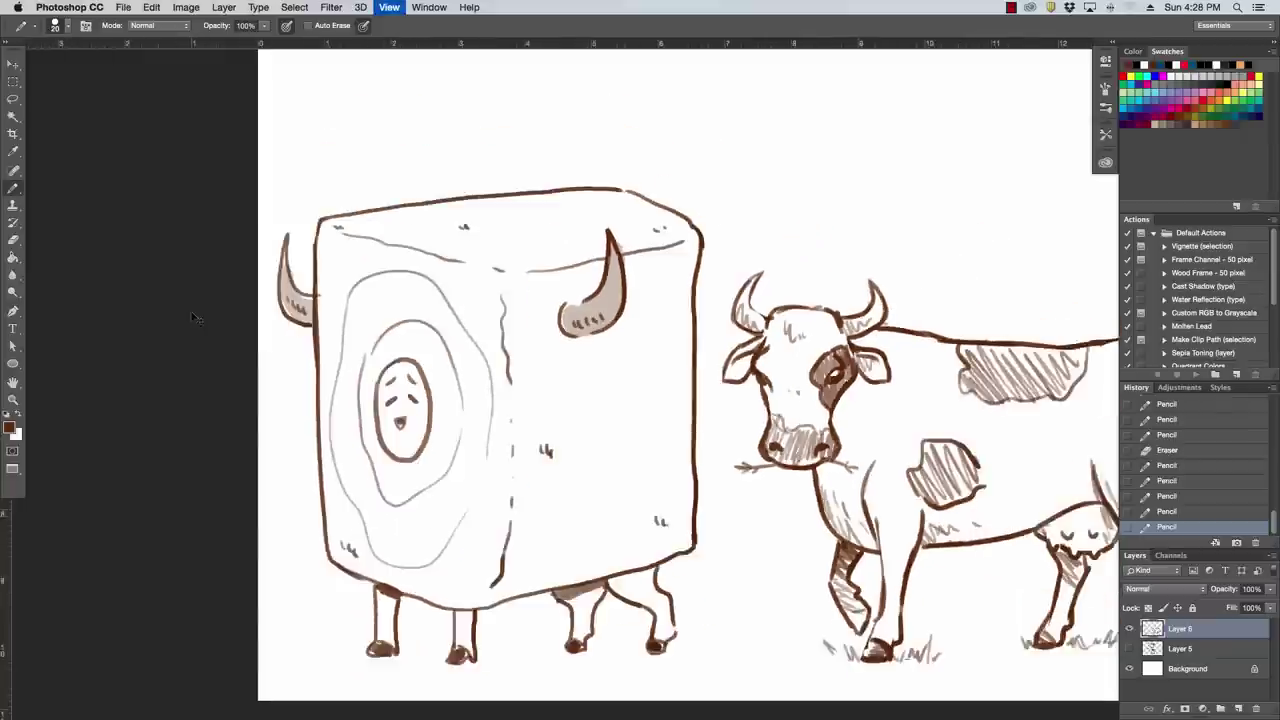
{"action": "left_click_drag", "start_coordinate": [266, 27], "coordinate": [221, 41]}
{"action": "key", "text": "bracketright"}
{"action": "key", "text": "bracketright"}
{"action": "key", "text": "bracketright"}
{"action": "key", "text": "bracketright"}
{"action": "key", "text": "bracketright"}
{"action": "key", "text": "bracketright"}
{"action": "key", "text": "bracketright"}
{"action": "key", "text": "bracketright"}
{"action": "key", "text": "bracketright"}
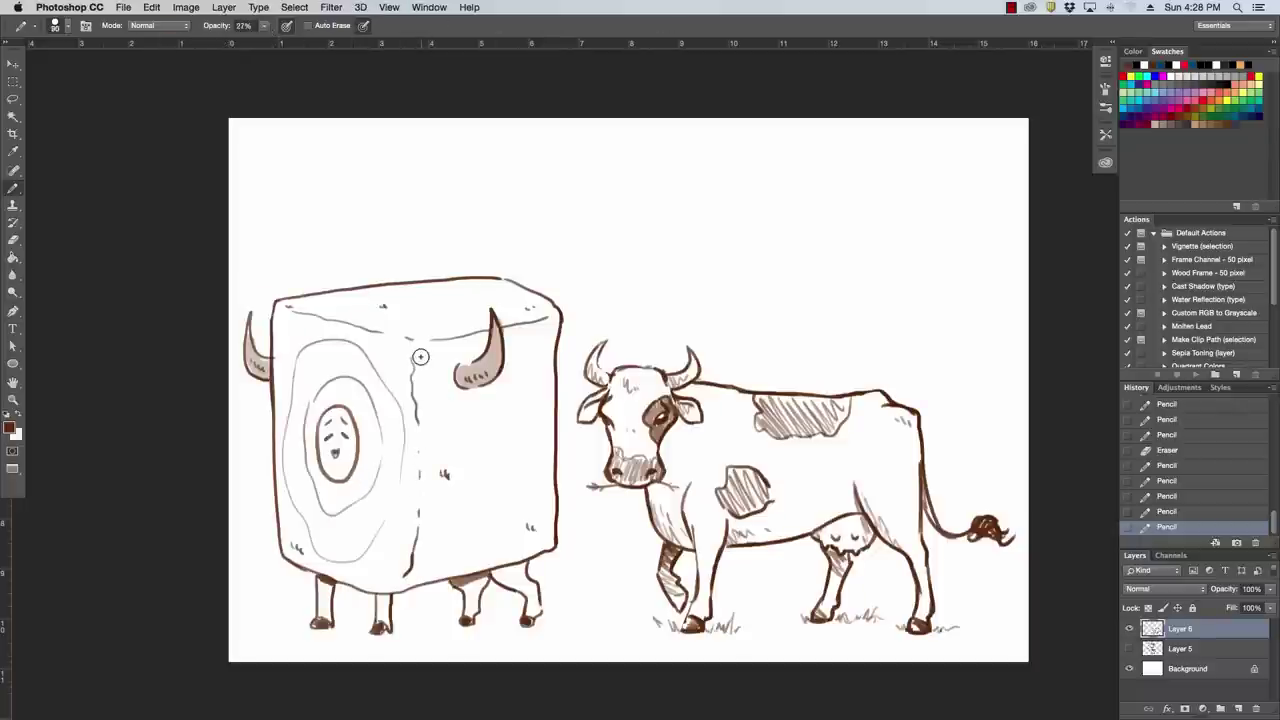
{"action": "key", "text": "bracketright"}
{"action": "mouse_move", "coordinate": [422, 352]}
{"action": "left_mouse_down"}
{"action": "mouse_move", "coordinate": [434, 438]}
{"action": "mouse_move", "coordinate": [425, 560]}
{"action": "left_mouse_up"}
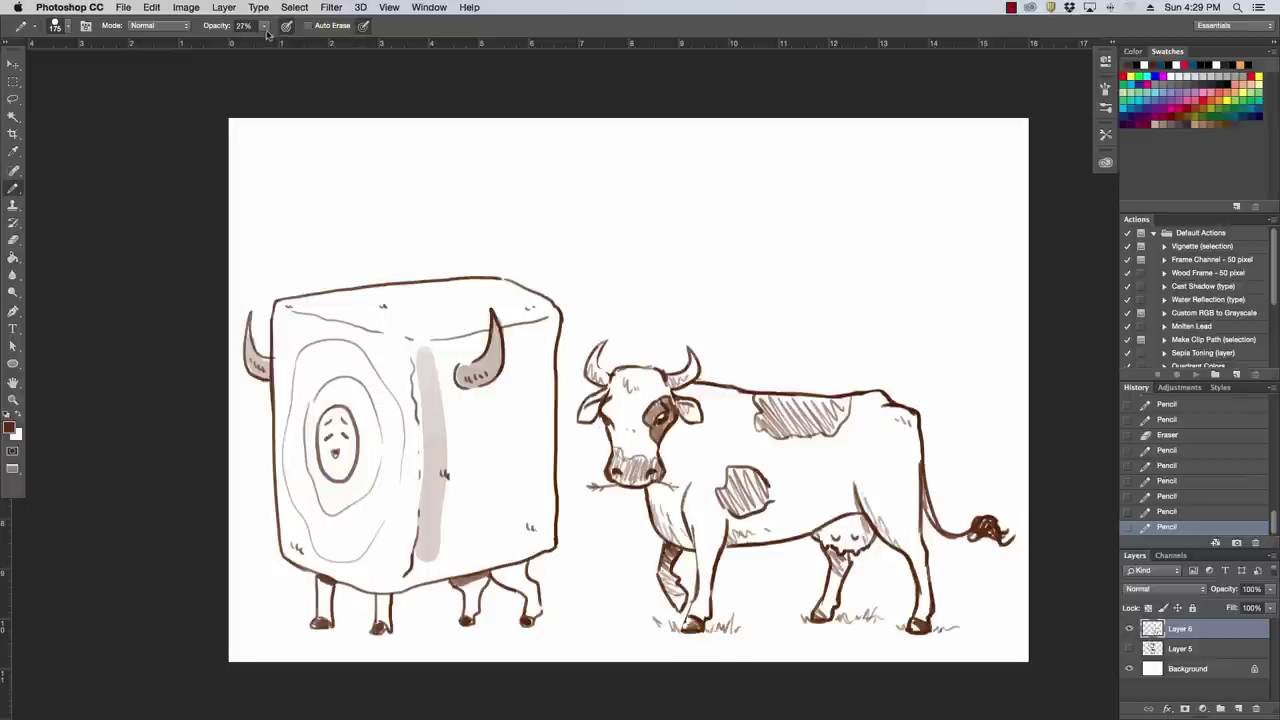
{"action": "key", "text": "super+z"}
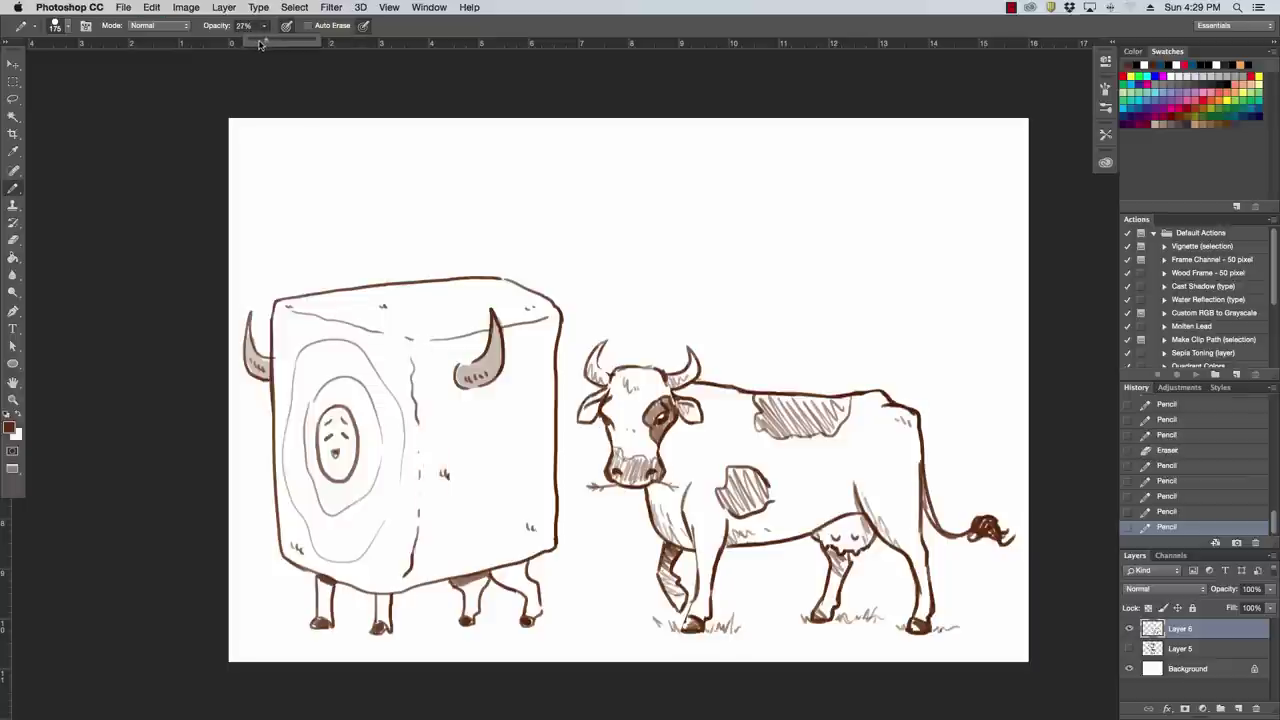
{"action": "left_click_drag", "start_coordinate": [259, 44], "coordinate": [255, 44]}
{"action": "mouse_move", "coordinate": [422, 345]}
{"action": "left_mouse_down"}
{"action": "mouse_move", "coordinate": [429, 441]}
{"action": "mouse_move", "coordinate": [415, 572]}
{"action": "mouse_move", "coordinate": [485, 550]}
{"action": "mouse_move", "coordinate": [448, 535]}
{"action": "mouse_move", "coordinate": [445, 351]}
{"action": "mouse_move", "coordinate": [474, 341]}
{"action": "mouse_move", "coordinate": [446, 383]}
{"action": "mouse_move", "coordinate": [495, 478]}
{"action": "mouse_move", "coordinate": [461, 550]}
{"action": "mouse_move", "coordinate": [536, 529]}
{"action": "mouse_move", "coordinate": [489, 454]}
{"action": "mouse_move", "coordinate": [488, 486]}
{"action": "mouse_move", "coordinate": [505, 435]}
{"action": "mouse_move", "coordinate": [482, 402]}
{"action": "mouse_move", "coordinate": [528, 335]}
{"action": "mouse_move", "coordinate": [542, 404]}
{"action": "mouse_move", "coordinate": [519, 516]}
{"action": "left_mouse_up"}
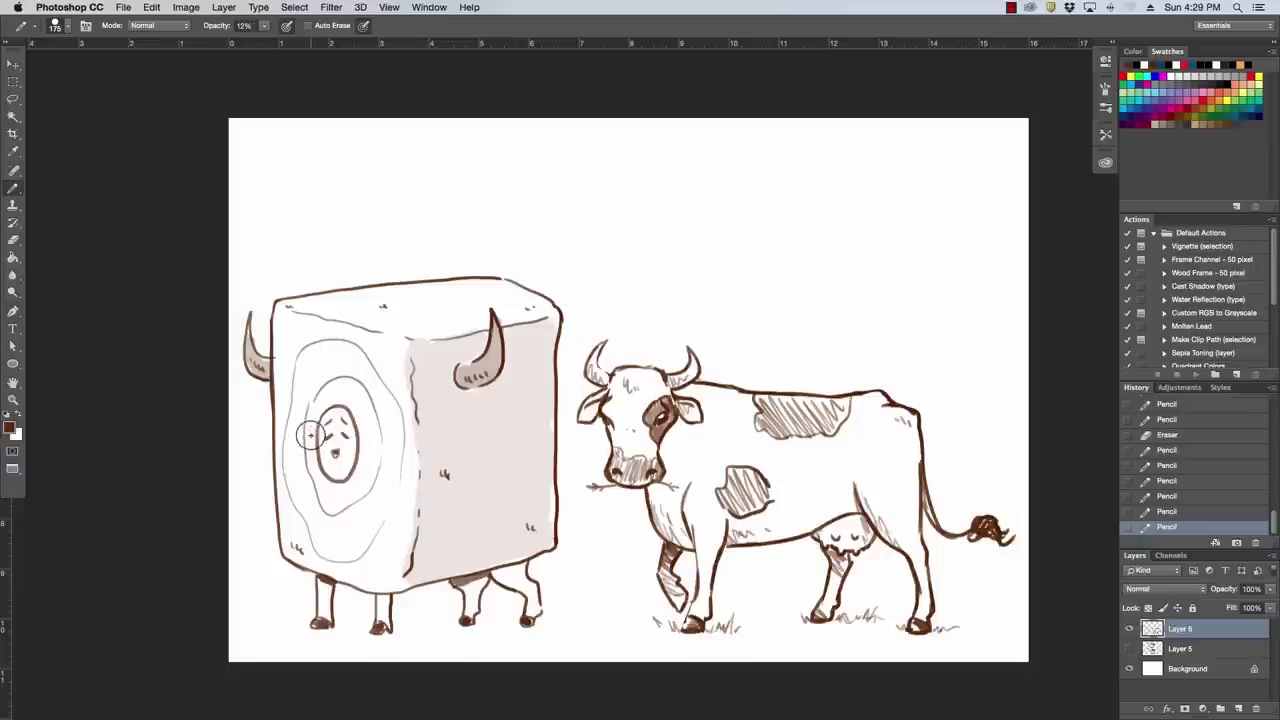
Shade the area between the face oval and the inner ring, erasing the tone that spills over the lines
{"action": "mouse_move", "coordinate": [310, 433]}
{"action": "left_mouse_down"}
{"action": "mouse_move", "coordinate": [327, 497]}
{"action": "mouse_move", "coordinate": [357, 485]}
{"action": "mouse_move", "coordinate": [367, 426]}
{"action": "mouse_move", "coordinate": [354, 391]}
{"action": "mouse_move", "coordinate": [335, 386]}
{"action": "mouse_move", "coordinate": [313, 405]}
{"action": "mouse_move", "coordinate": [332, 500]}
{"action": "mouse_move", "coordinate": [363, 468]}
{"action": "mouse_move", "coordinate": [362, 416]}
{"action": "mouse_move", "coordinate": [343, 394]}
{"action": "mouse_move", "coordinate": [328, 448]}
{"action": "left_mouse_up"}
{"action": "key", "text": "e"}
{"action": "left_click_drag", "start_coordinate": [304, 404], "coordinate": [302, 450]}
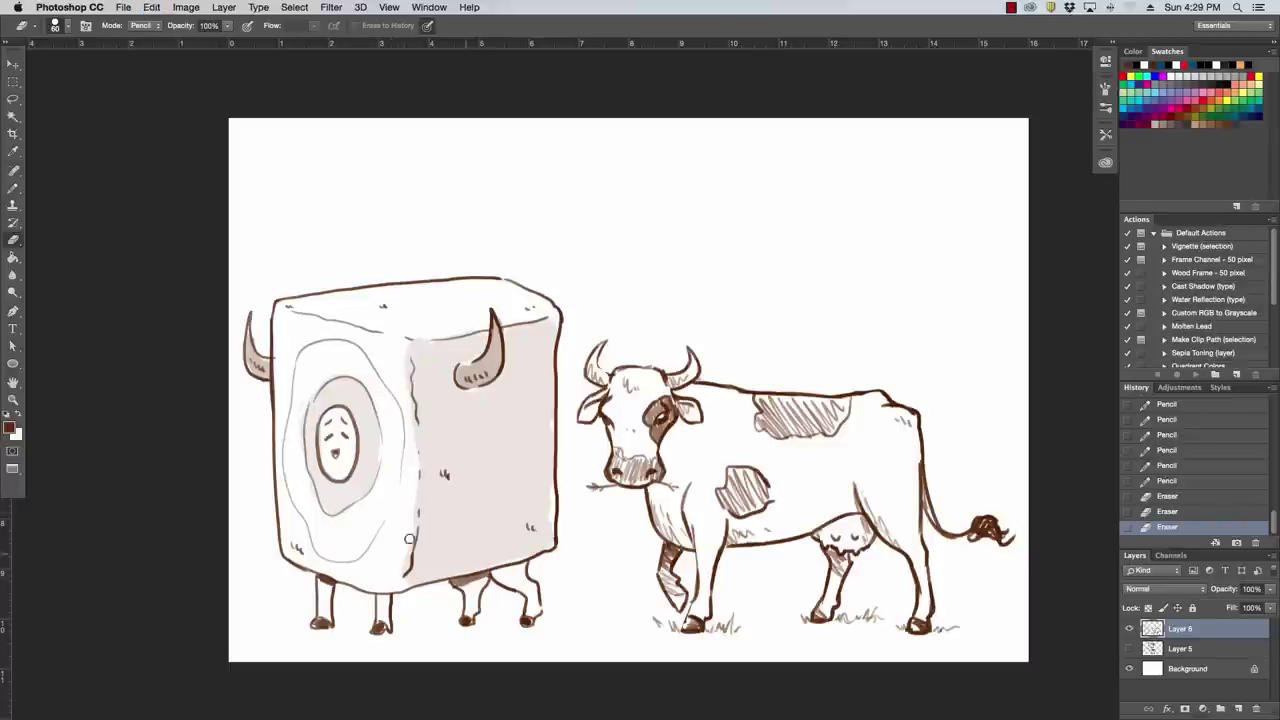
{"action": "left_click", "coordinate": [322, 435]}
Shade the block's legs with the same light tone and erase the excess around them
{"action": "key", "text": "b"}
{"action": "mouse_move", "coordinate": [325, 590]}
{"action": "left_mouse_down"}
{"action": "mouse_move", "coordinate": [322, 618]}
{"action": "mouse_move", "coordinate": [383, 612]}
{"action": "left_mouse_up"}
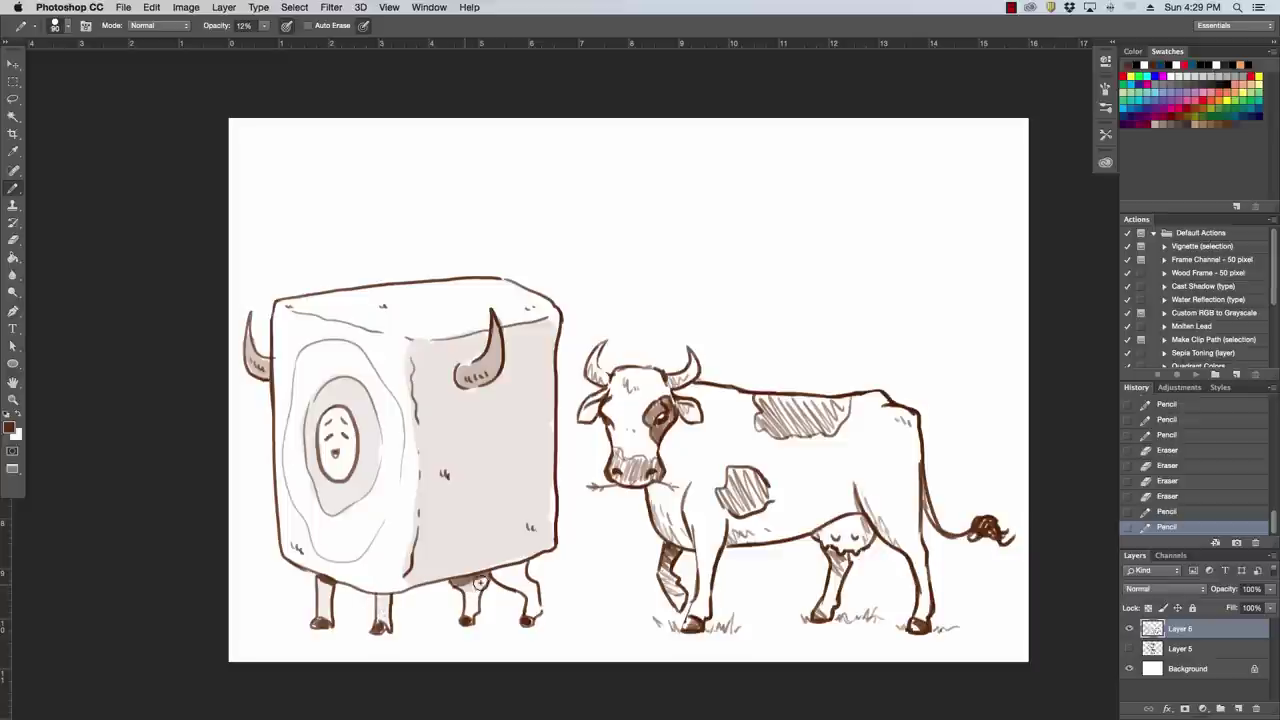
{"action": "left_click_drag", "start_coordinate": [474, 585], "coordinate": [470, 605]}
{"action": "key", "text": "e"}
{"action": "mouse_move", "coordinate": [382, 611]}
{"action": "left_mouse_down"}
{"action": "mouse_move", "coordinate": [400, 607]}
{"action": "mouse_move", "coordinate": [386, 594]}
{"action": "left_mouse_up"}
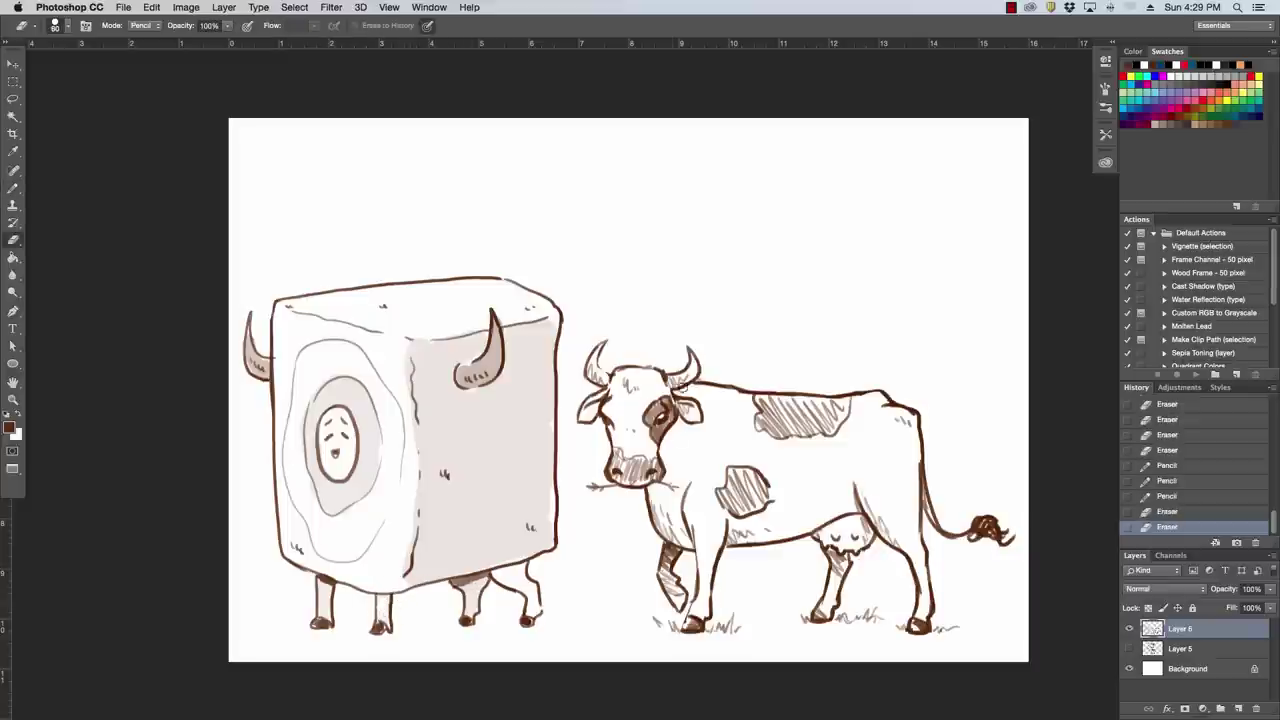
Sample the dark brown, restore 100% pencil opacity and draw a U-shaped pouch above the spotted cow's head, redoing the first attempt
{"action": "key", "text": "a"}
{"action": "key", "text": "d"}
{"action": "key", "text": "i"}
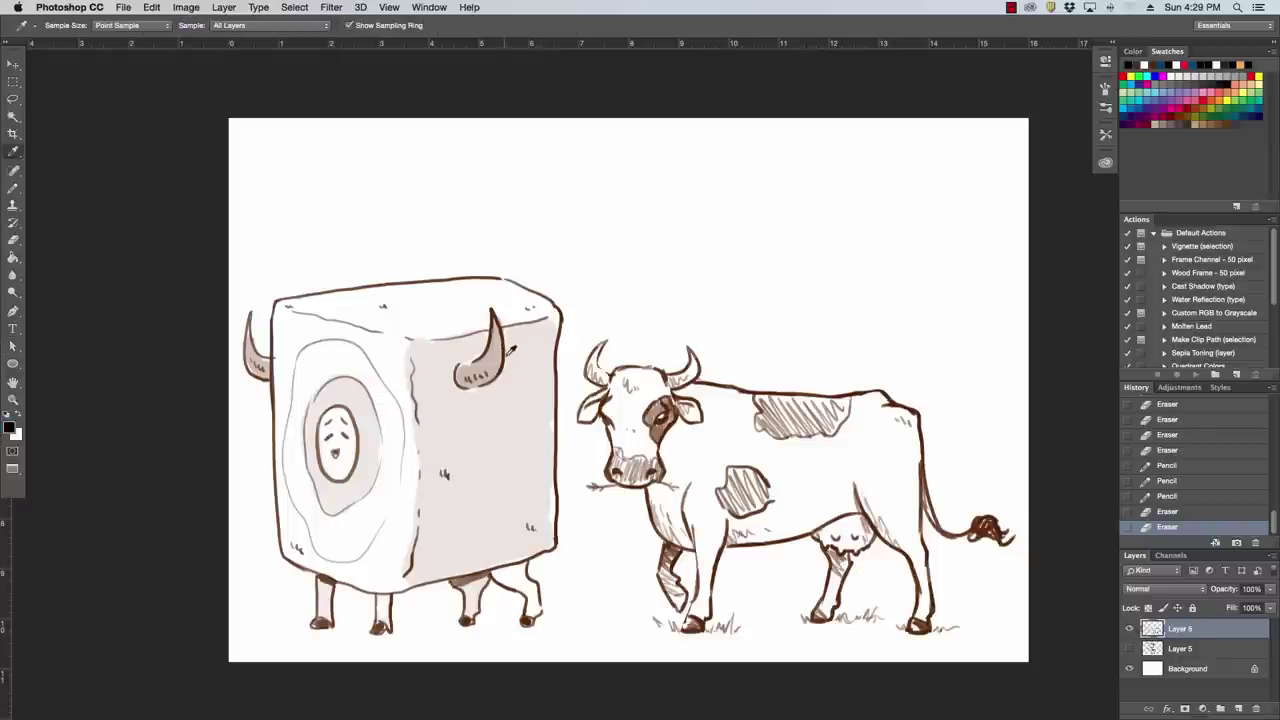
{"action": "left_click", "coordinate": [503, 352]}
{"action": "key", "text": "b"}
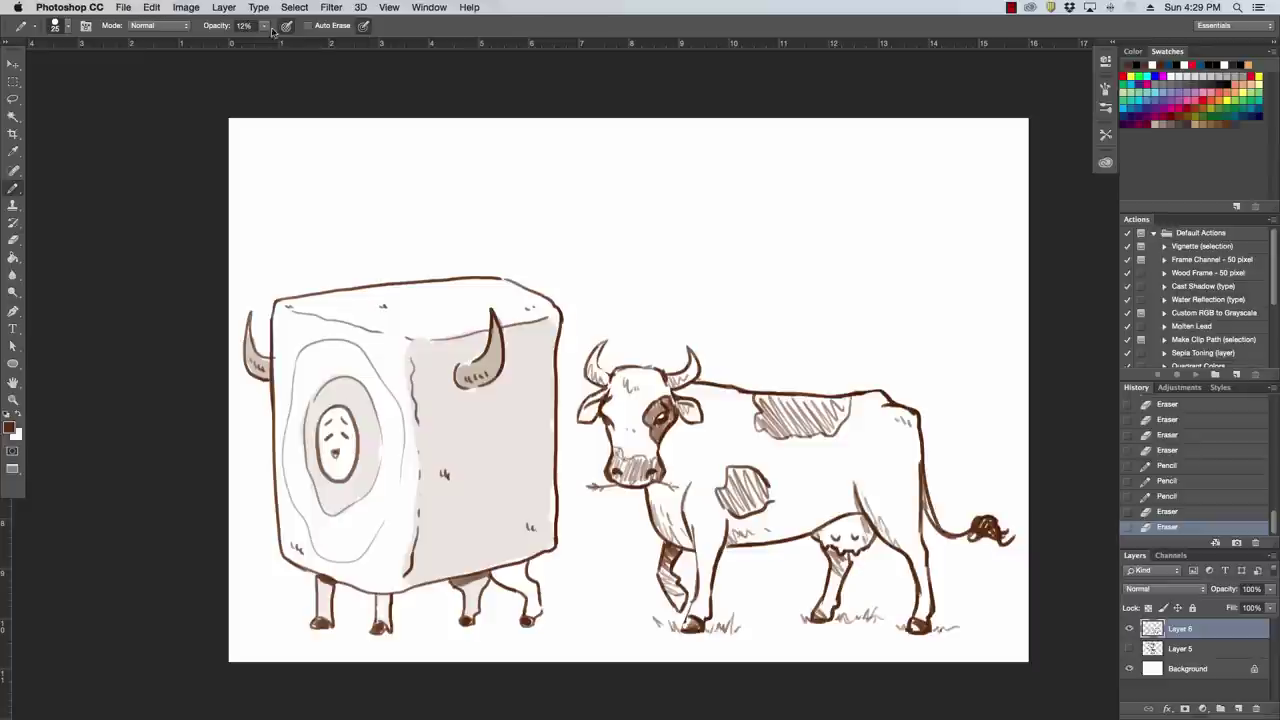
{"action": "left_click_drag", "start_coordinate": [264, 25], "coordinate": [397, 61]}
{"action": "left_click", "coordinate": [612, 233]}
{"action": "mouse_move", "coordinate": [606, 213]}
{"action": "left_mouse_down"}
{"action": "mouse_move", "coordinate": [632, 253]}
{"action": "mouse_move", "coordinate": [686, 195]}
{"action": "left_mouse_up"}
{"action": "key", "text": "super+z"}
{"action": "mouse_move", "coordinate": [603, 188]}
{"action": "left_mouse_down"}
{"action": "mouse_move", "coordinate": [655, 249]}
{"action": "mouse_move", "coordinate": [685, 212]}
{"action": "left_mouse_up"}
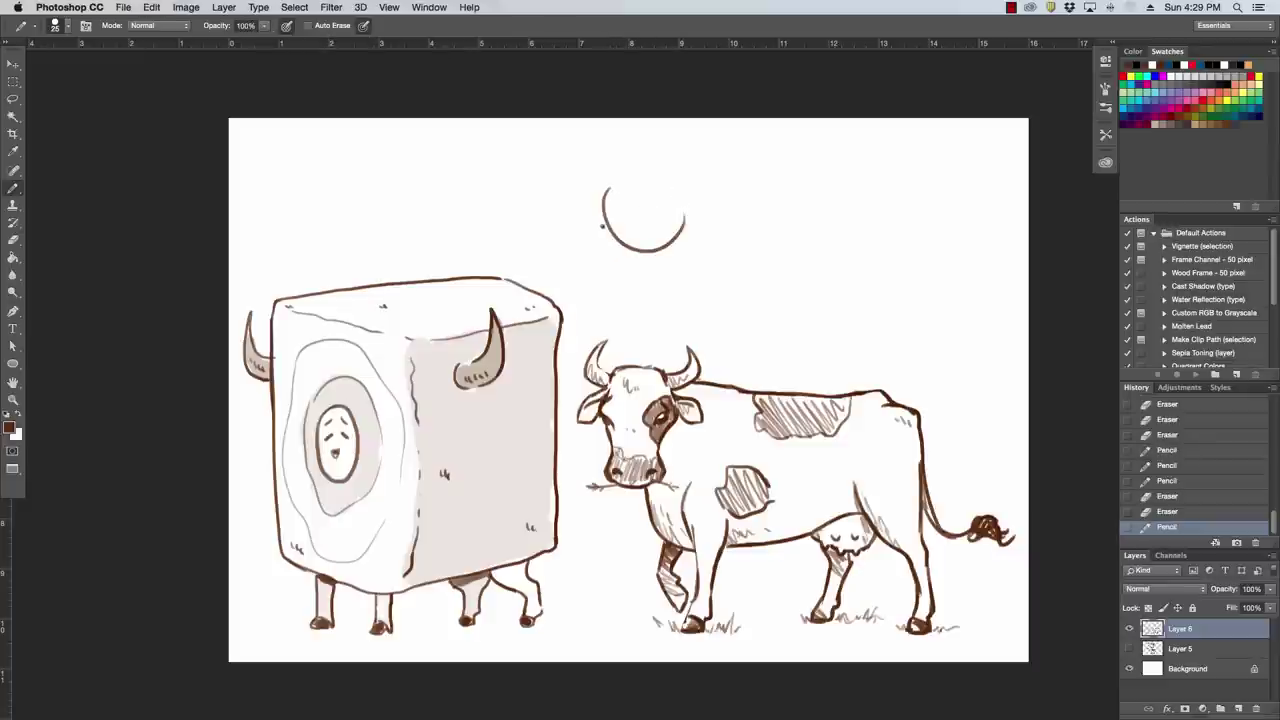
Add small teats around and inside the pouch so it looks like an udder, erasing the overlapping outline, and start the beak tip
{"action": "key", "text": "e"}
{"action": "mouse_move", "coordinate": [609, 229]}
{"action": "left_mouse_down"}
{"action": "mouse_move", "coordinate": [638, 251]}
{"action": "mouse_move", "coordinate": [684, 230]}
{"action": "mouse_move", "coordinate": [634, 218]}
{"action": "mouse_move", "coordinate": [663, 228]}
{"action": "left_mouse_up"}
{"action": "key", "text": "b"}
{"action": "key", "text": "e"}
{"action": "key", "text": "b"}
{"action": "key", "text": "e"}
{"action": "key", "text": "b"}
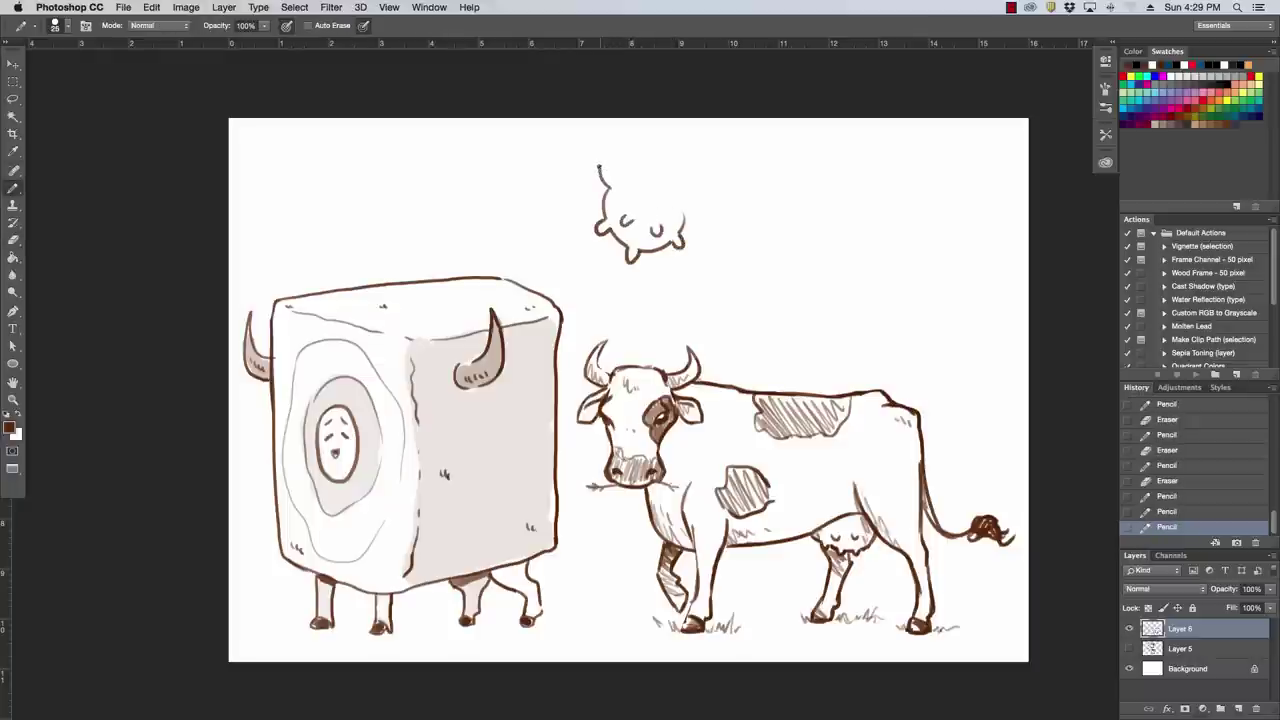
Draw a long hooked beak across the top of the udder pouch, erasing and undoing strokes to refine it
{"action": "left_click_drag", "start_coordinate": [628, 178], "coordinate": [693, 175]}
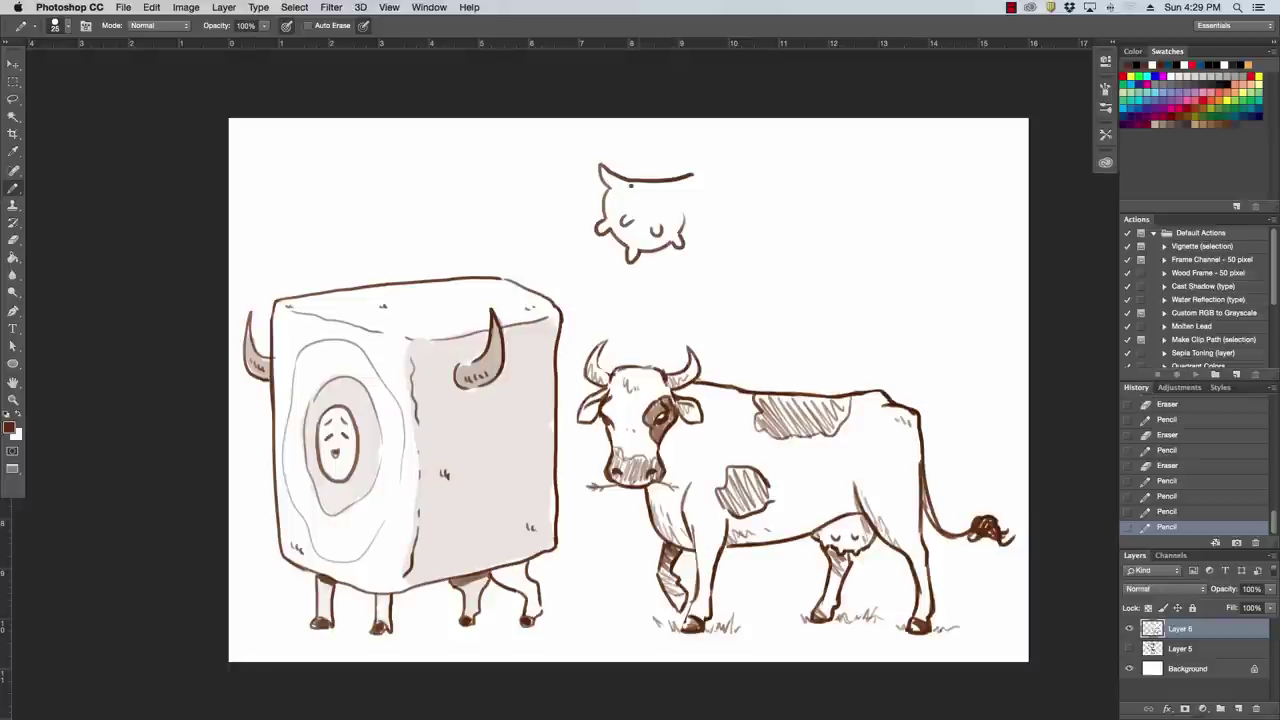
{"action": "mouse_move", "coordinate": [604, 174]}
{"action": "left_mouse_down"}
{"action": "mouse_move", "coordinate": [686, 192]}
{"action": "mouse_move", "coordinate": [663, 181]}
{"action": "mouse_move", "coordinate": [694, 162]}
{"action": "mouse_move", "coordinate": [677, 181]}
{"action": "mouse_move", "coordinate": [688, 224]}
{"action": "left_mouse_up"}
{"action": "key", "text": "e"}
{"action": "key", "text": "b"}
{"action": "key", "text": "super+z"}
{"action": "key", "text": "e"}
{"action": "key", "text": "b"}
Draw the bird's rounded head and curved neck behind the beak, and add a small dark eye
{"action": "mouse_move", "coordinate": [696, 164]}
{"action": "left_mouse_down"}
{"action": "mouse_move", "coordinate": [686, 215]}
{"action": "mouse_move", "coordinate": [713, 173]}
{"action": "mouse_move", "coordinate": [723, 185]}
{"action": "mouse_move", "coordinate": [704, 132]}
{"action": "mouse_move", "coordinate": [750, 203]}
{"action": "mouse_move", "coordinate": [747, 234]}
{"action": "mouse_move", "coordinate": [723, 138]}
{"action": "mouse_move", "coordinate": [705, 133]}
{"action": "mouse_move", "coordinate": [760, 240]}
{"action": "left_mouse_up"}
{"action": "key", "text": "super+z"}
{"action": "key", "text": "e"}
{"action": "key", "text": "b"}
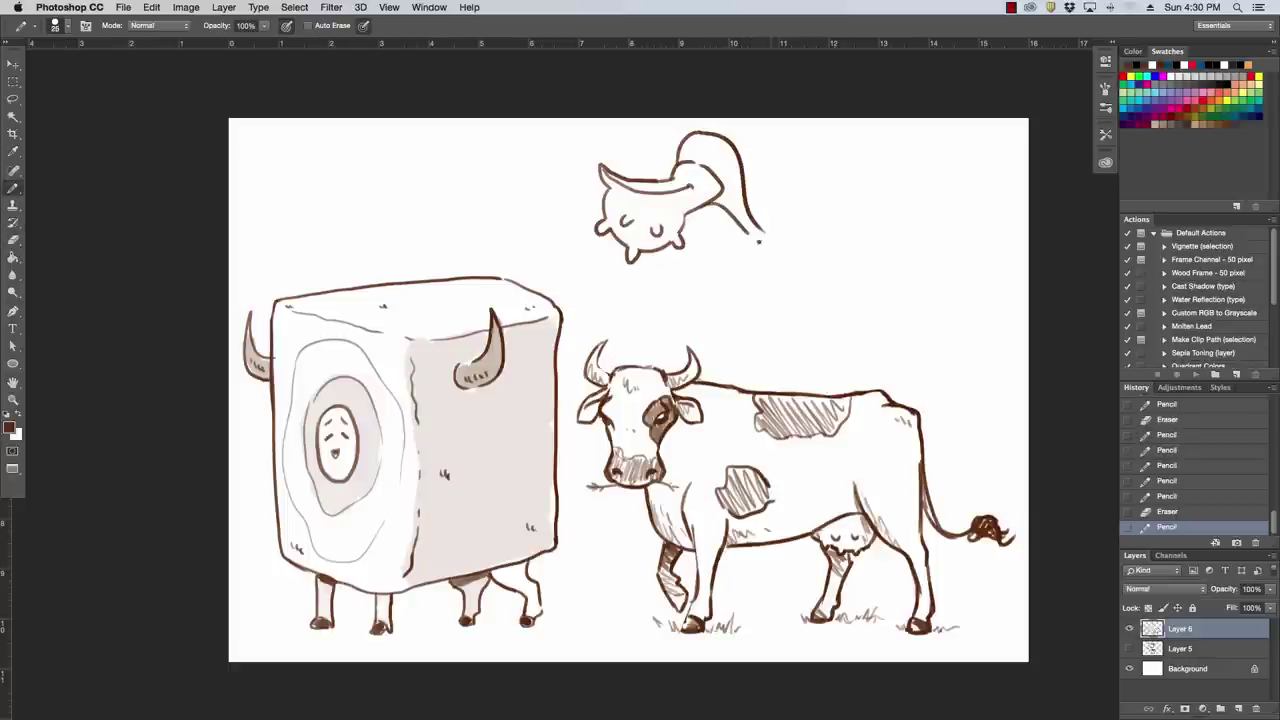
{"action": "left_click_drag", "start_coordinate": [701, 151], "coordinate": [680, 162]}
{"action": "key", "text": "super+z"}
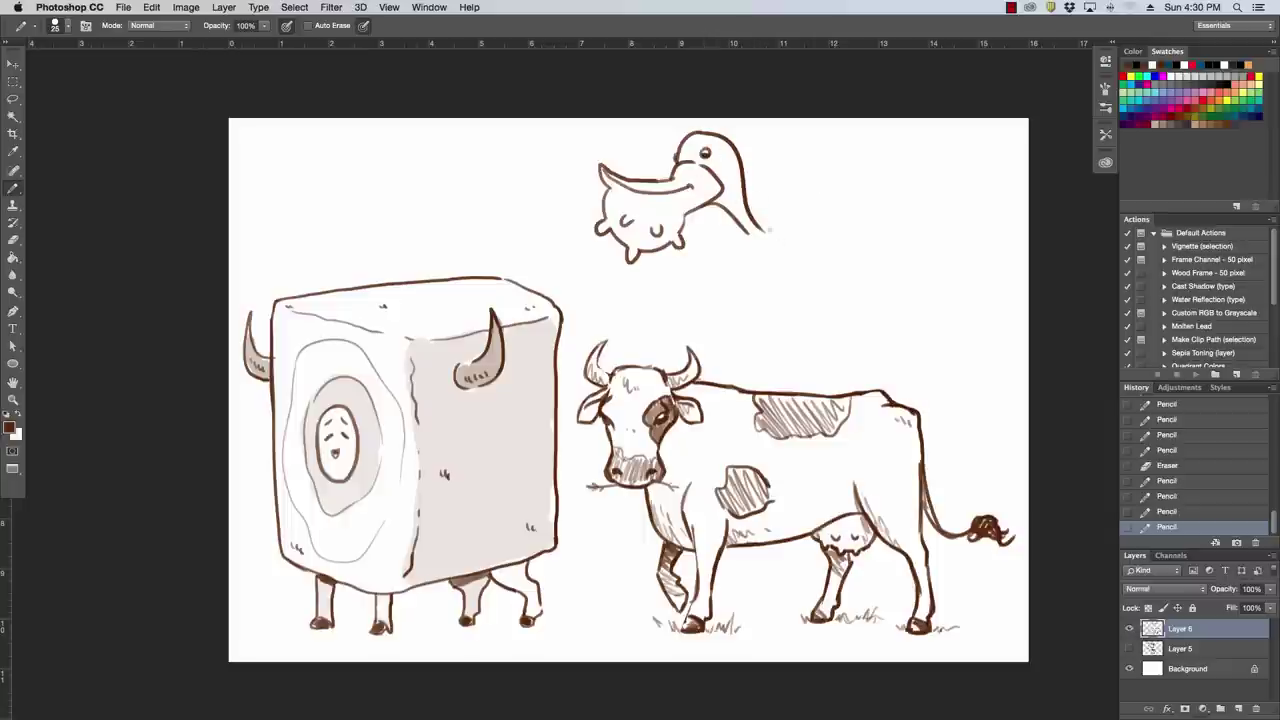
Draw the bird's body from the neck, with a belly curve and a pointed tail, undoing the first back line
{"action": "key", "text": "e"}
{"action": "mouse_move", "coordinate": [765, 231]}
{"action": "left_mouse_down"}
{"action": "mouse_move", "coordinate": [780, 238]}
{"action": "mouse_move", "coordinate": [856, 182]}
{"action": "left_mouse_up"}
{"action": "key", "text": "b"}
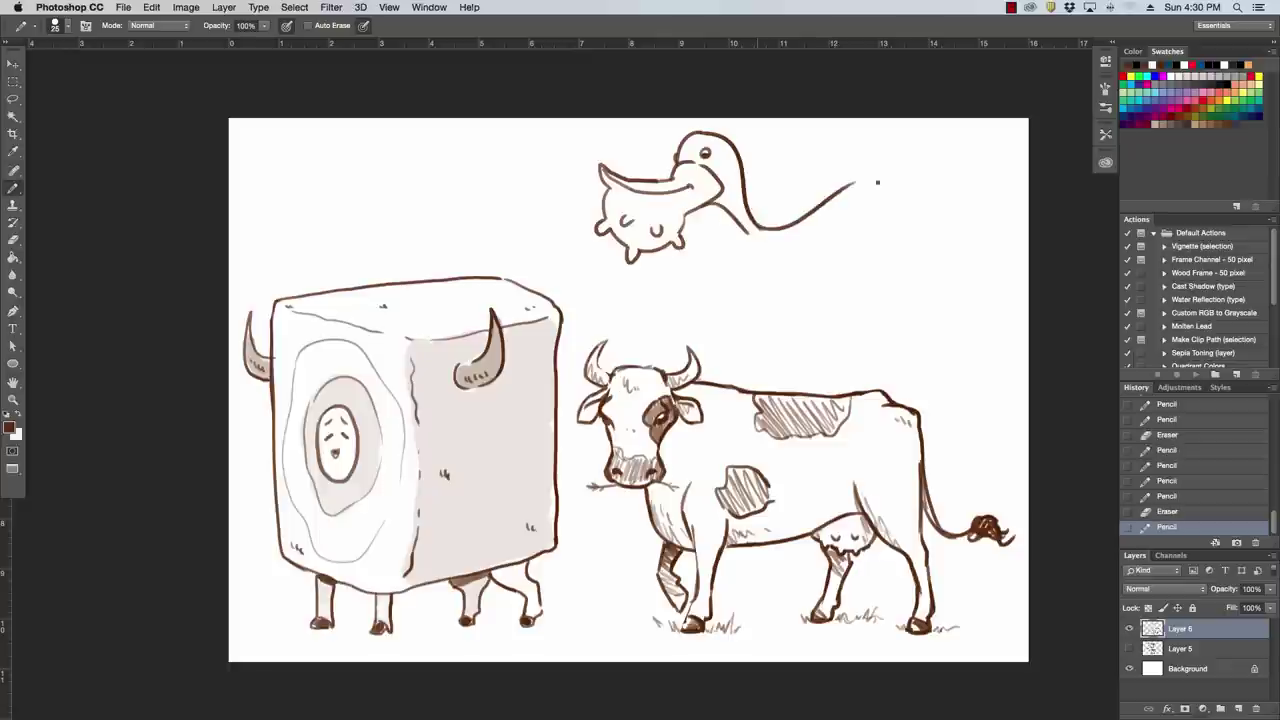
{"action": "key", "text": "super+z"}
{"action": "mouse_move", "coordinate": [756, 228]}
{"action": "left_mouse_down"}
{"action": "mouse_move", "coordinate": [878, 214]}
{"action": "mouse_move", "coordinate": [848, 204]}
{"action": "mouse_move", "coordinate": [893, 181]}
{"action": "left_mouse_up"}
{"action": "key", "text": "e"}
{"action": "key", "text": "b"}
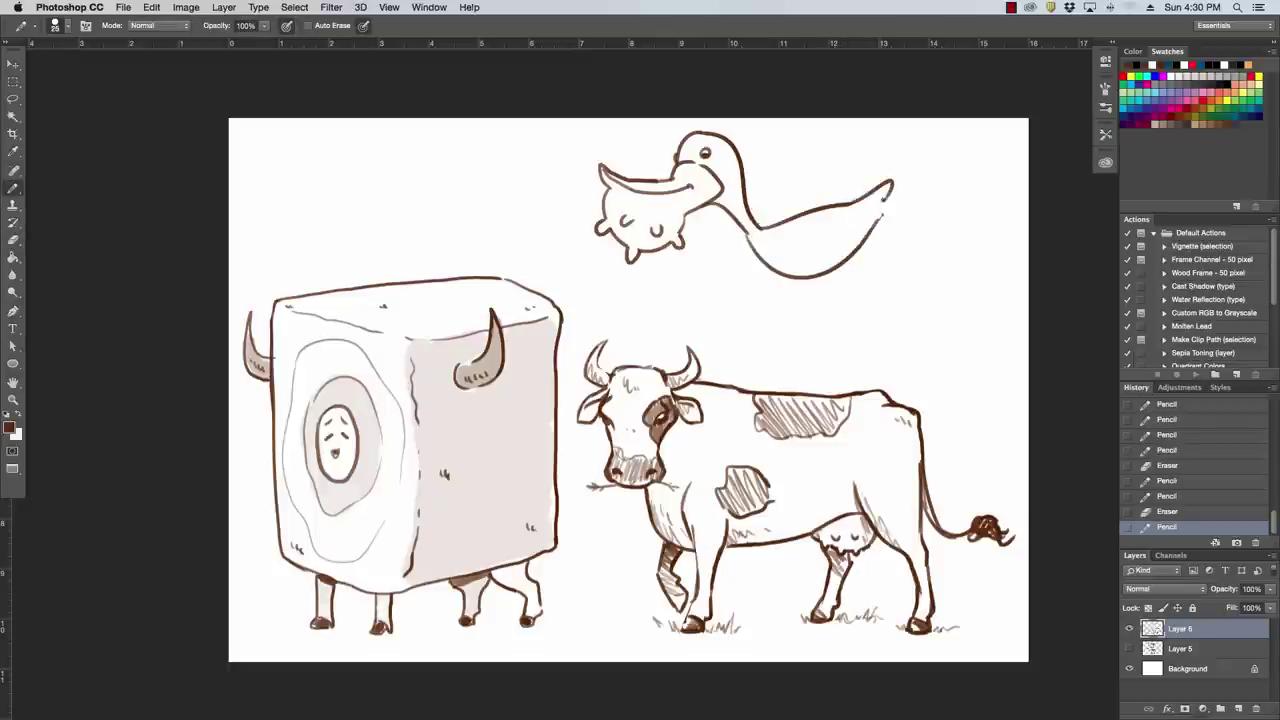
Erase the bird's back and tail and redraw them with a straighter back and forked tail tip, starting the near wing
{"action": "key", "text": "e"}
{"action": "left_click_drag", "start_coordinate": [758, 231], "coordinate": [856, 199]}
{"action": "key", "text": "b"}
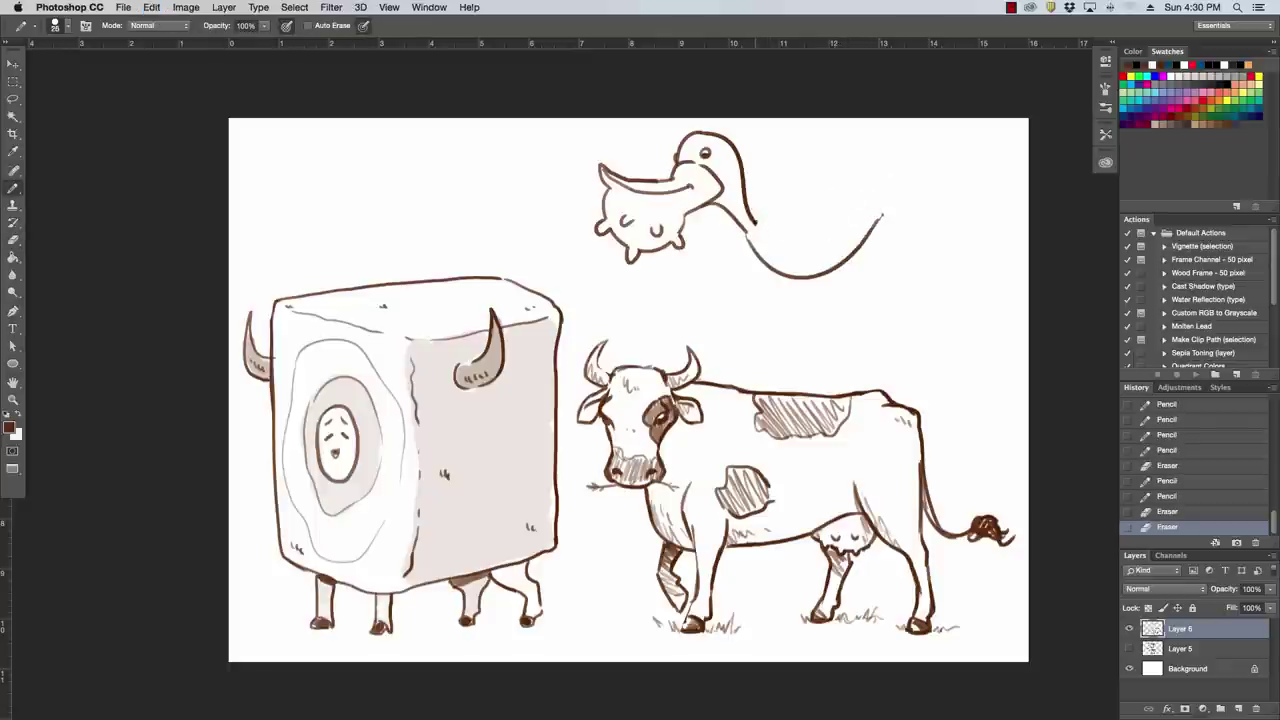
{"action": "left_click_drag", "start_coordinate": [752, 228], "coordinate": [881, 191]}
{"action": "key", "text": "super+z"}
{"action": "mouse_move", "coordinate": [752, 228]}
{"action": "left_mouse_down"}
{"action": "mouse_move", "coordinate": [861, 204]}
{"action": "mouse_move", "coordinate": [878, 220]}
{"action": "mouse_move", "coordinate": [751, 241]}
{"action": "mouse_move", "coordinate": [877, 350]}
{"action": "left_mouse_up"}
Draw the near wing with feathered tips across the bird's body, erasing the belly line inside it and the rough wing end
{"action": "key", "text": "e"}
{"action": "key", "text": "b"}
{"action": "left_click_drag", "start_coordinate": [806, 228], "coordinate": [881, 322]}
{"action": "key", "text": "e"}
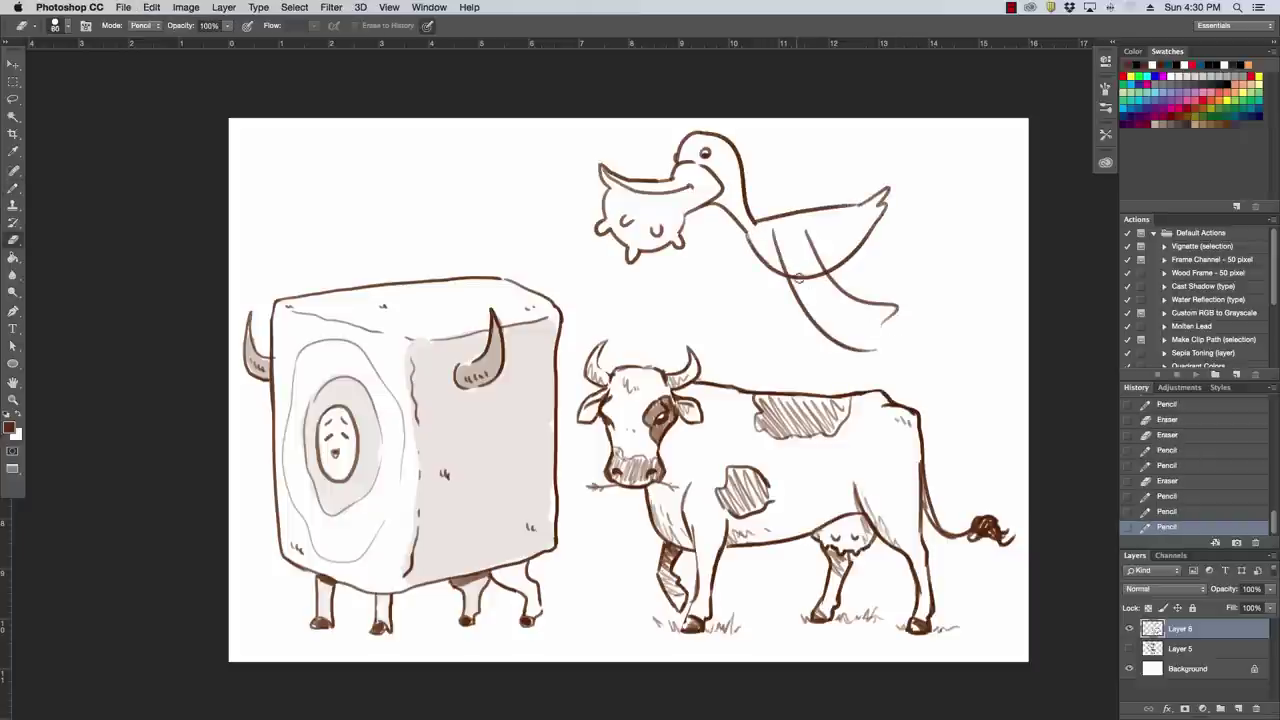
{"action": "left_click_drag", "start_coordinate": [798, 277], "coordinate": [812, 277]}
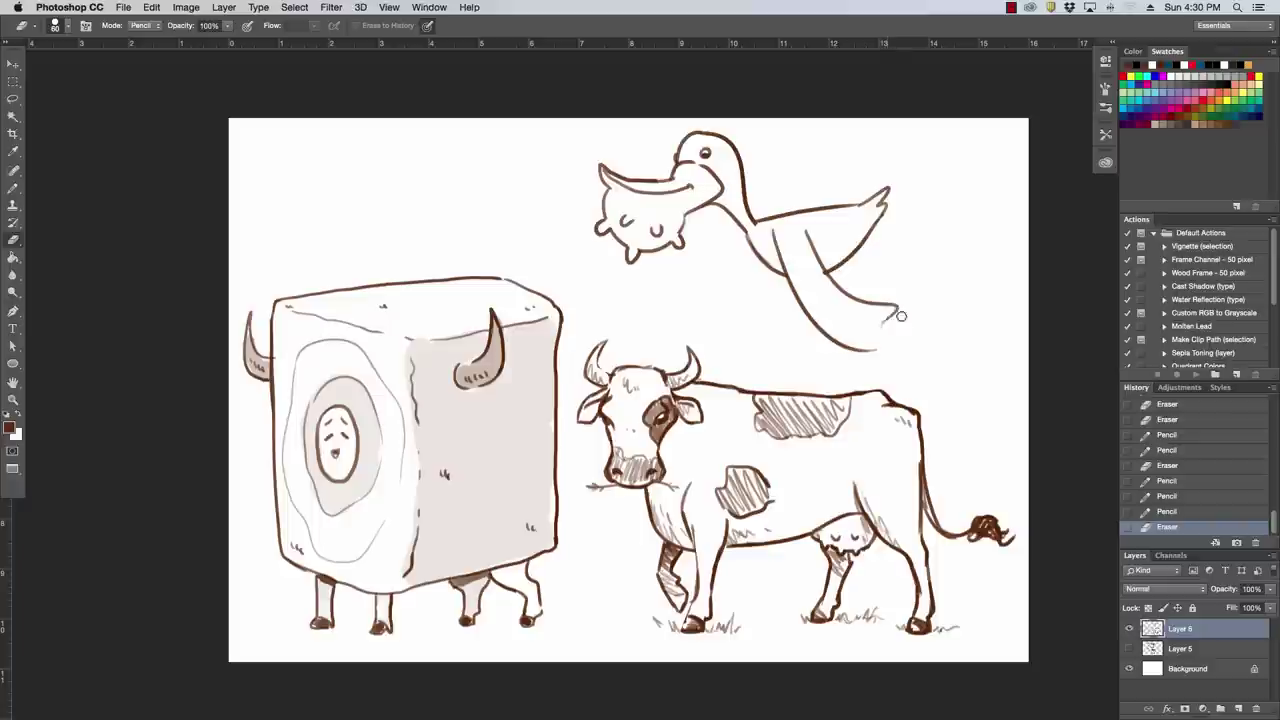
{"action": "left_click_drag", "start_coordinate": [900, 314], "coordinate": [875, 322]}
{"action": "left_click_drag", "start_coordinate": [823, 283], "coordinate": [879, 310]}
{"action": "key", "text": "b"}
{"action": "left_click_drag", "start_coordinate": [806, 230], "coordinate": [902, 338]}
{"action": "left_click_drag", "start_coordinate": [878, 326], "coordinate": [903, 336]}
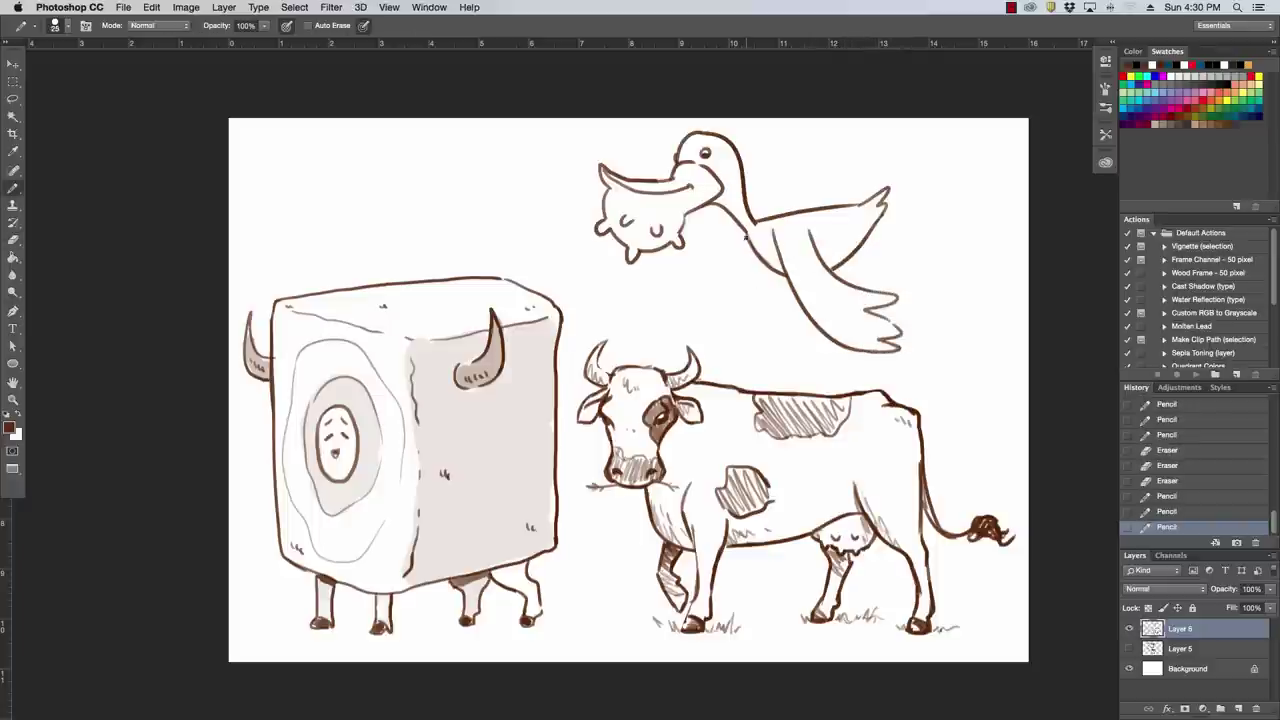
Draw the far wing with feathered tips and the legs with webbed feet trailing behind the tail, undoing stray strokes
{"action": "mouse_move", "coordinate": [745, 237]}
{"action": "left_mouse_down"}
{"action": "mouse_move", "coordinate": [766, 348]}
{"action": "mouse_move", "coordinate": [790, 327]}
{"action": "mouse_move", "coordinate": [781, 277]}
{"action": "left_mouse_up"}
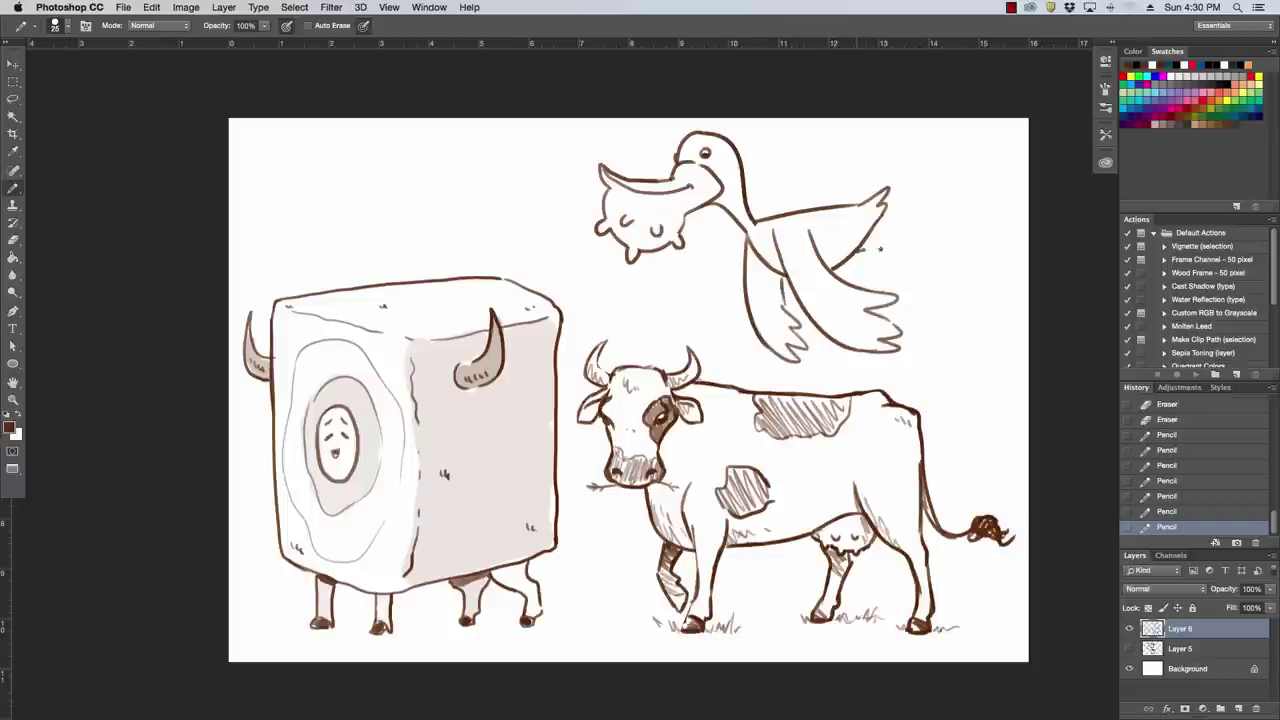
{"action": "mouse_move", "coordinate": [860, 249]}
{"action": "left_mouse_down"}
{"action": "mouse_move", "coordinate": [941, 247]}
{"action": "mouse_move", "coordinate": [911, 258]}
{"action": "mouse_move", "coordinate": [930, 252]}
{"action": "left_mouse_up"}
{"action": "key", "text": "super+alt+z"}
{"action": "key", "text": "super+alt+z"}
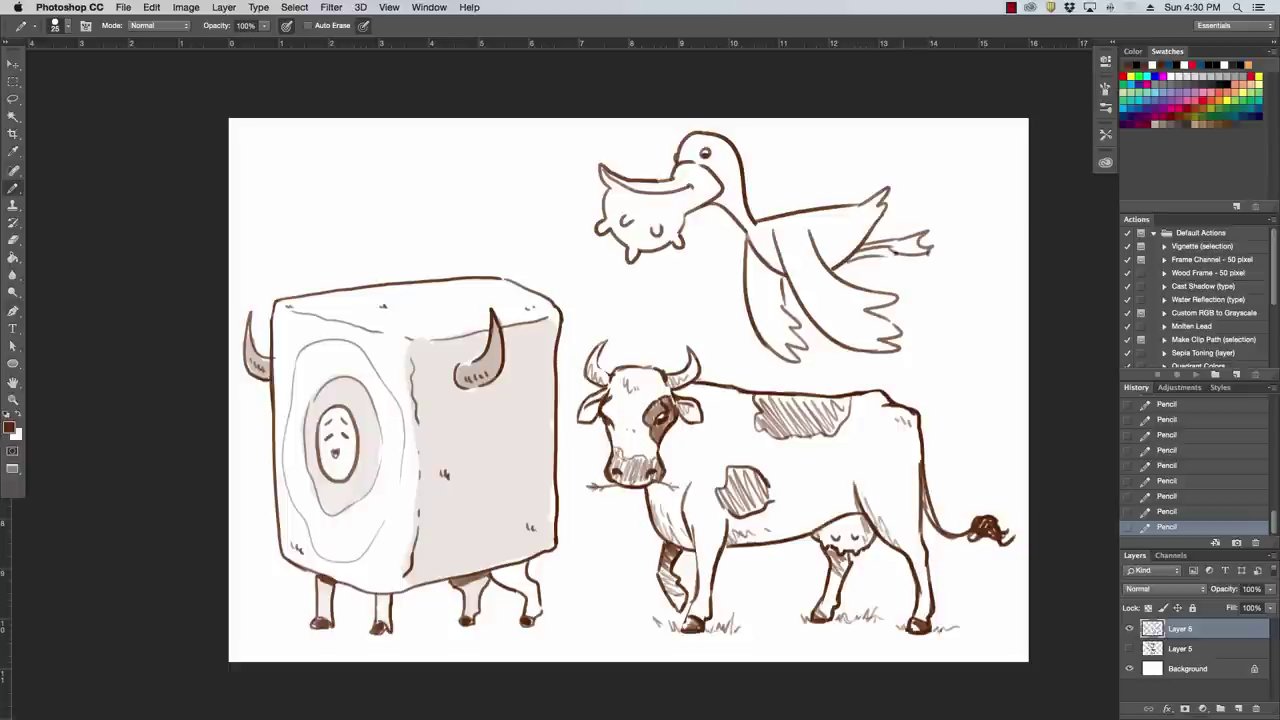
{"action": "left_click_drag", "start_coordinate": [852, 262], "coordinate": [898, 250]}
{"action": "key", "text": "super+alt+z"}
Draw dark cow spots on the bird's back and far wing and outline an eye patch, undoing the patch's hatching
{"action": "mouse_move", "coordinate": [823, 223]}
{"action": "left_mouse_down"}
{"action": "mouse_move", "coordinate": [862, 206]}
{"action": "mouse_move", "coordinate": [850, 212]}
{"action": "left_mouse_up"}
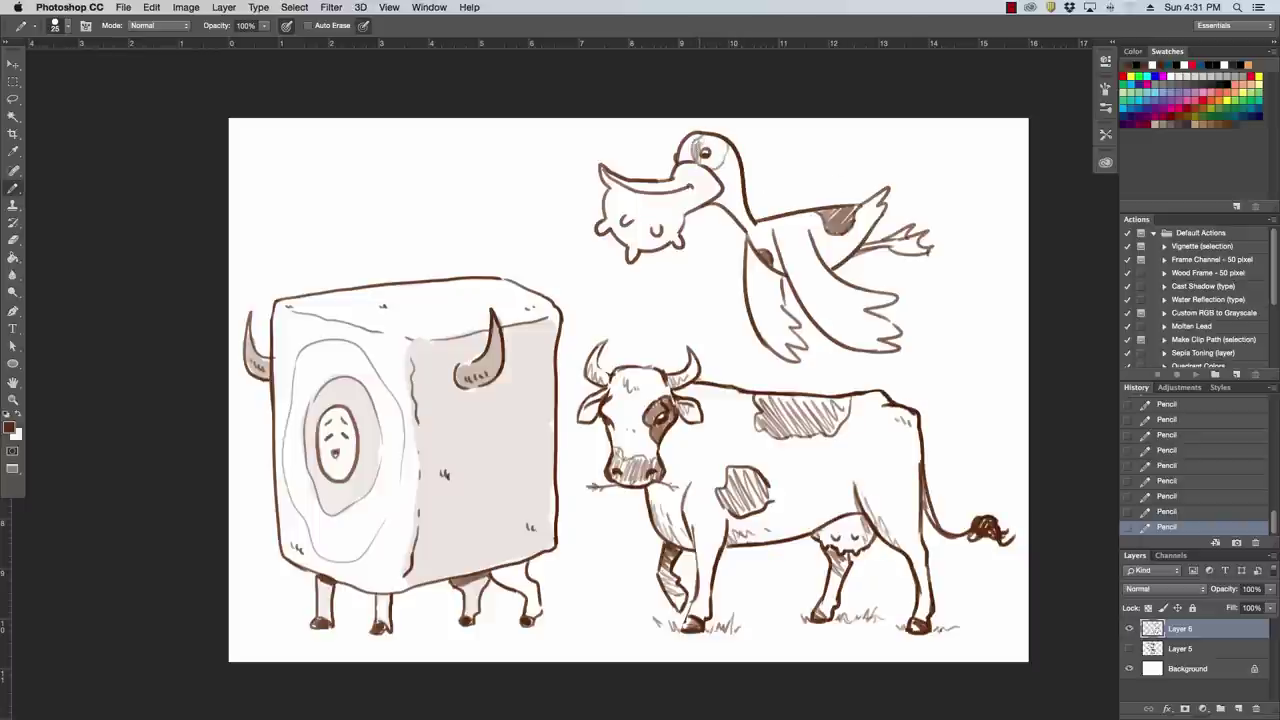
{"action": "left_click_drag", "start_coordinate": [706, 146], "coordinate": [709, 150]}
{"action": "key", "text": "super+z"}
Set the pencil to 34% opacity and size 70, and shade the bird's eye patch, far wing, beak edge and feet
{"action": "left_click_drag", "start_coordinate": [267, 27], "coordinate": [241, 44]}
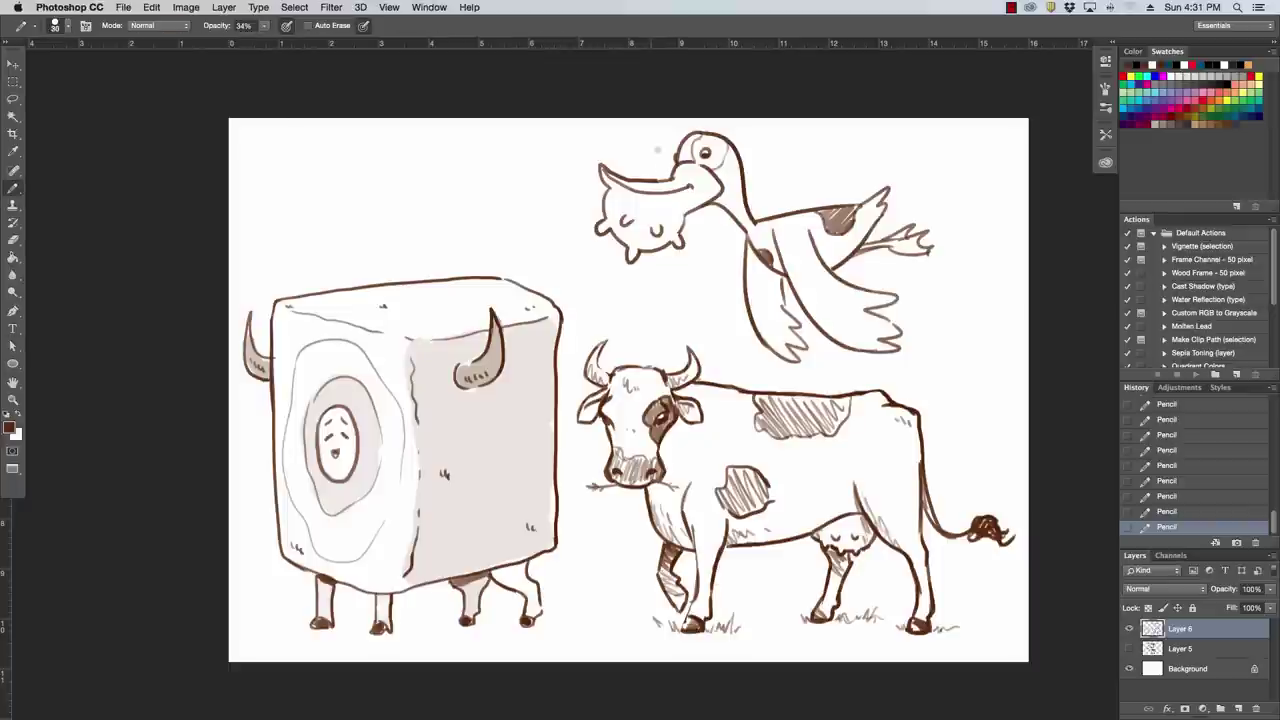
{"action": "key", "text": "bracketright"}
{"action": "key", "text": "bracketright"}
{"action": "key", "text": "bracketright"}
{"action": "key", "text": "bracketright"}
{"action": "key", "text": "bracketright"}
{"action": "key", "text": "bracketright"}
{"action": "key", "text": "bracketright"}
{"action": "mouse_move", "coordinate": [703, 158]}
{"action": "left_mouse_down"}
{"action": "mouse_move", "coordinate": [706, 143]}
{"action": "mouse_move", "coordinate": [705, 160]}
{"action": "mouse_move", "coordinate": [722, 148]}
{"action": "left_mouse_up"}
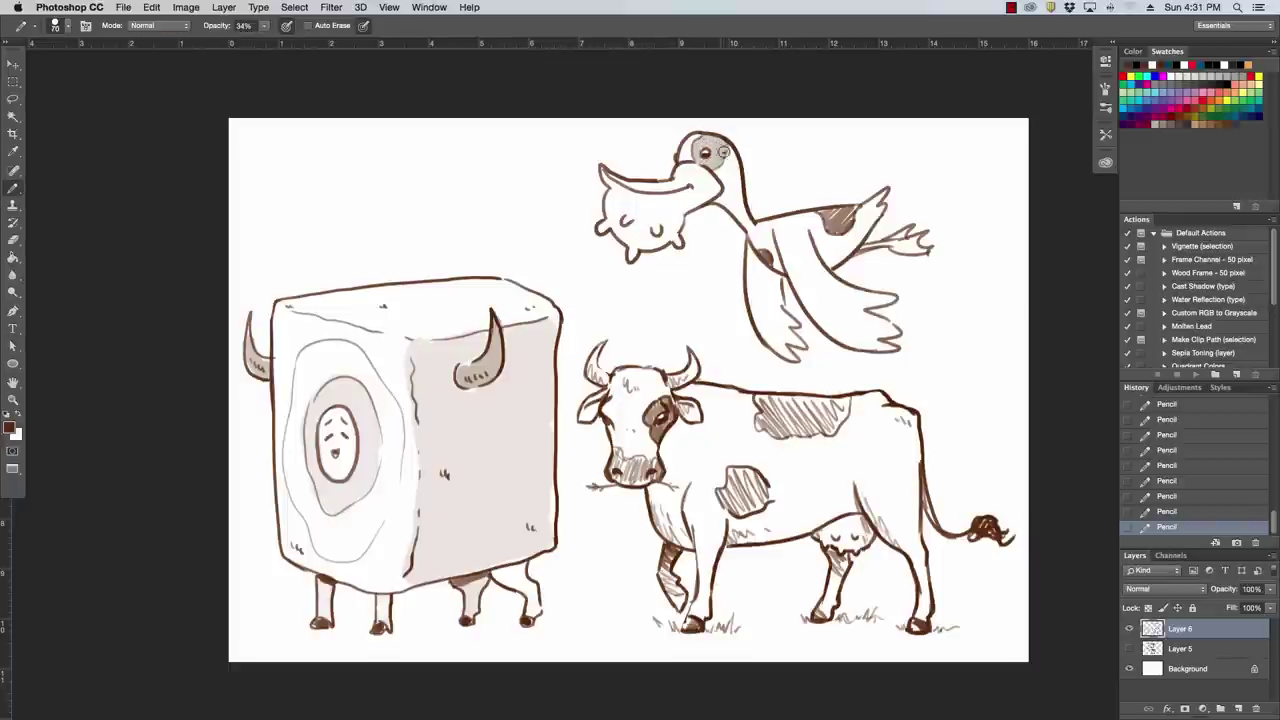
{"action": "left_click_drag", "start_coordinate": [749, 259], "coordinate": [794, 276]}
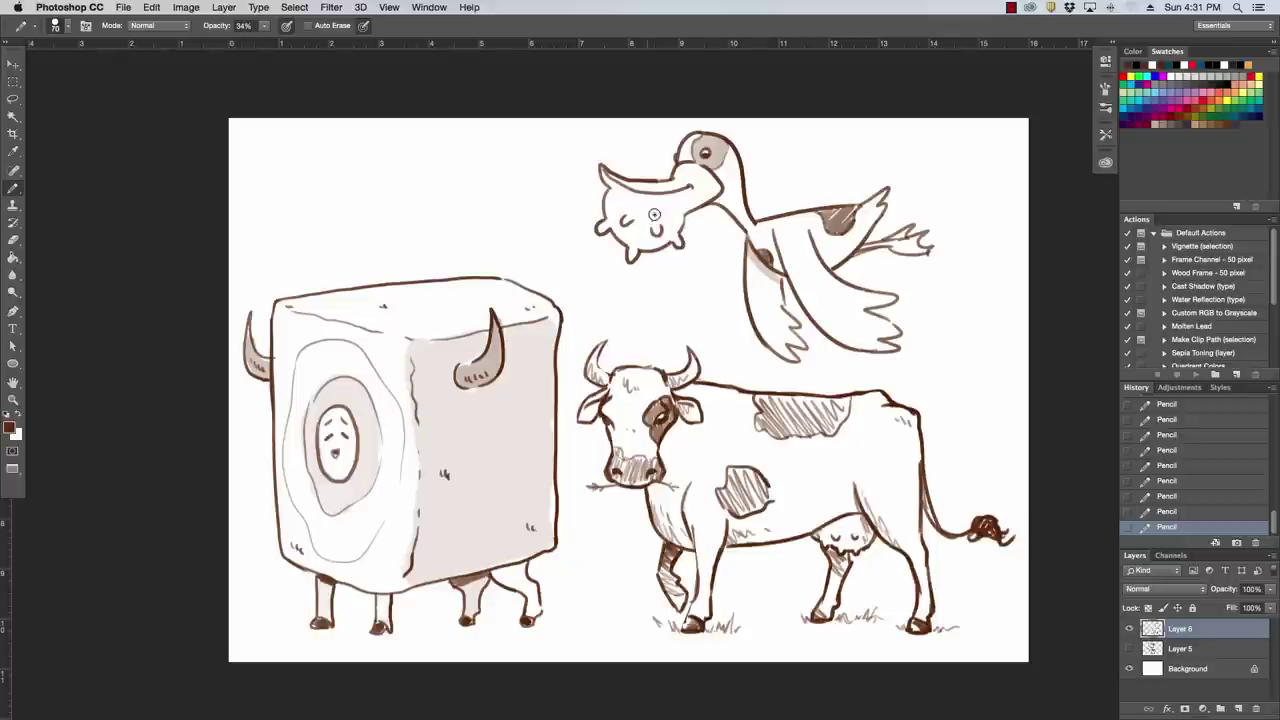
{"action": "left_click_drag", "start_coordinate": [683, 217], "coordinate": [724, 182]}
{"action": "left_click_drag", "start_coordinate": [880, 244], "coordinate": [929, 232]}
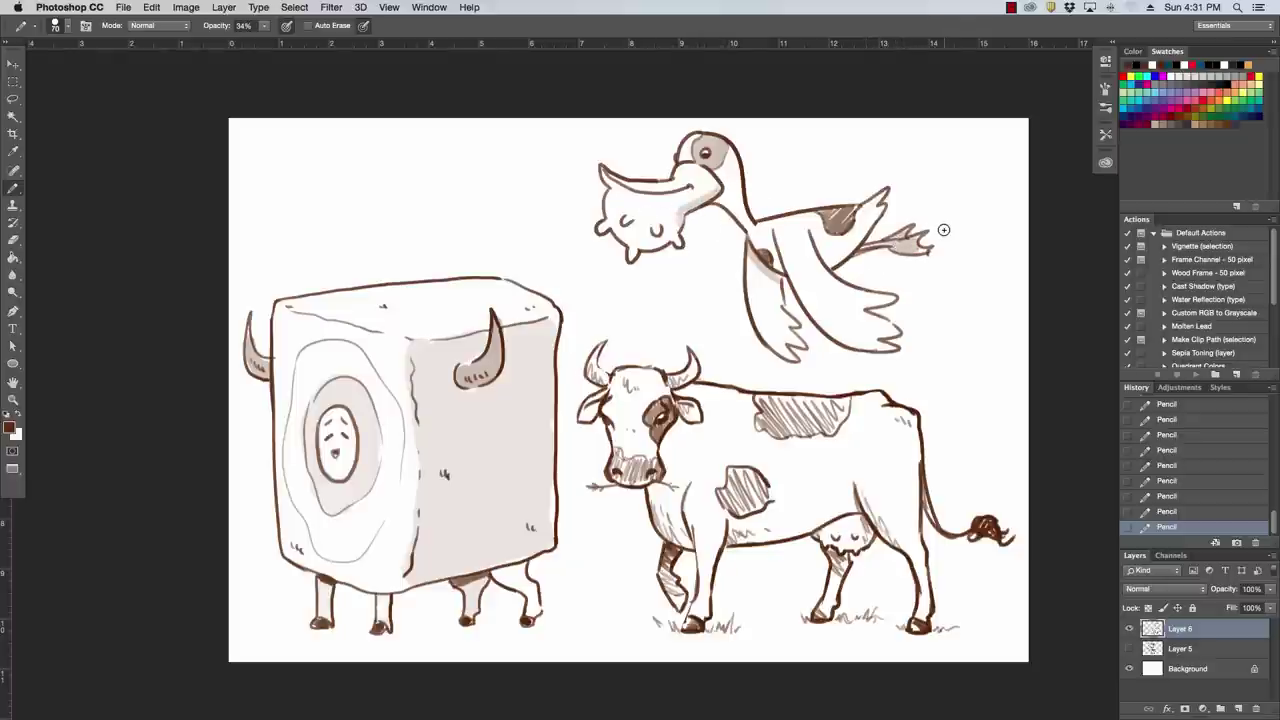
Lasso the bird, scale it to about 81%, rotate it about 12° clockwise, reposition it above the cow and deselect it
{"action": "key", "text": "l"}
{"action": "mouse_move", "coordinate": [578, 116]}
{"action": "left_mouse_down"}
{"action": "mouse_move", "coordinate": [690, 336]}
{"action": "mouse_move", "coordinate": [767, 378]}
{"action": "mouse_move", "coordinate": [971, 234]}
{"action": "mouse_move", "coordinate": [878, 117]}
{"action": "left_mouse_up"}
{"action": "key", "text": "ctrl+t"}
{"action": "left_click_drag", "start_coordinate": [974, 376], "coordinate": [908, 336]}
{"action": "left_click_drag", "start_coordinate": [919, 111], "coordinate": [926, 159]}
{"action": "left_click_drag", "start_coordinate": [831, 238], "coordinate": [819, 223]}
{"action": "left_click_drag", "start_coordinate": [896, 168], "coordinate": [880, 174]}
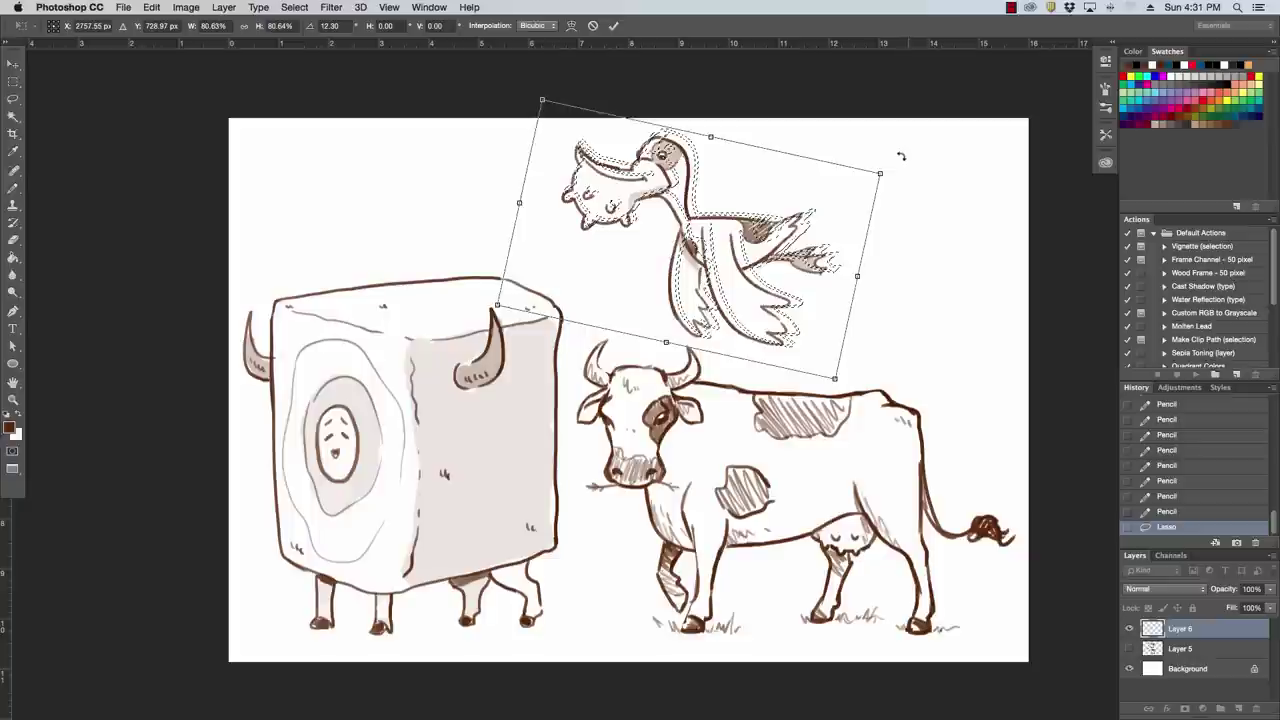
{"action": "key", "text": "Return"}
{"action": "key", "text": "ctrl+d"}
{"action": "key", "text": "a"}
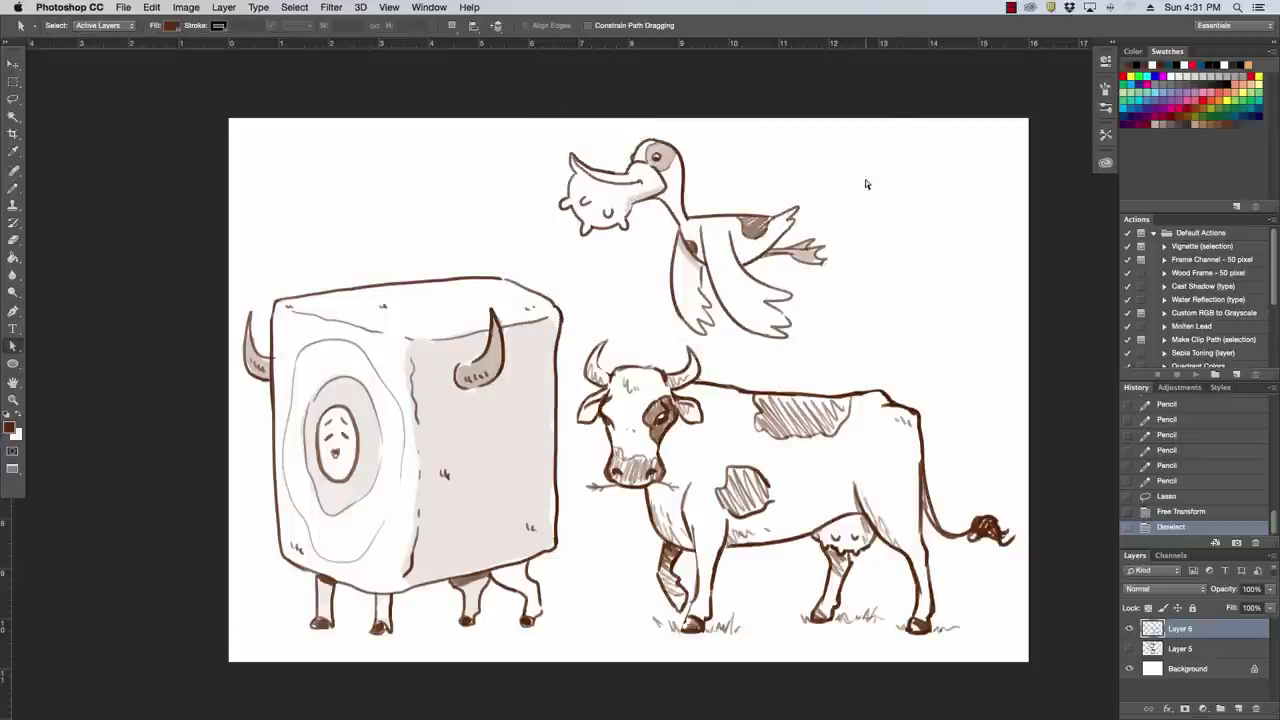
Switch to black at 100% opacity, reduce the pencil to size 20 and draw a small U-shaped mark on the block cow's front face
{"action": "key", "text": "d"}
{"action": "key", "text": "b"}
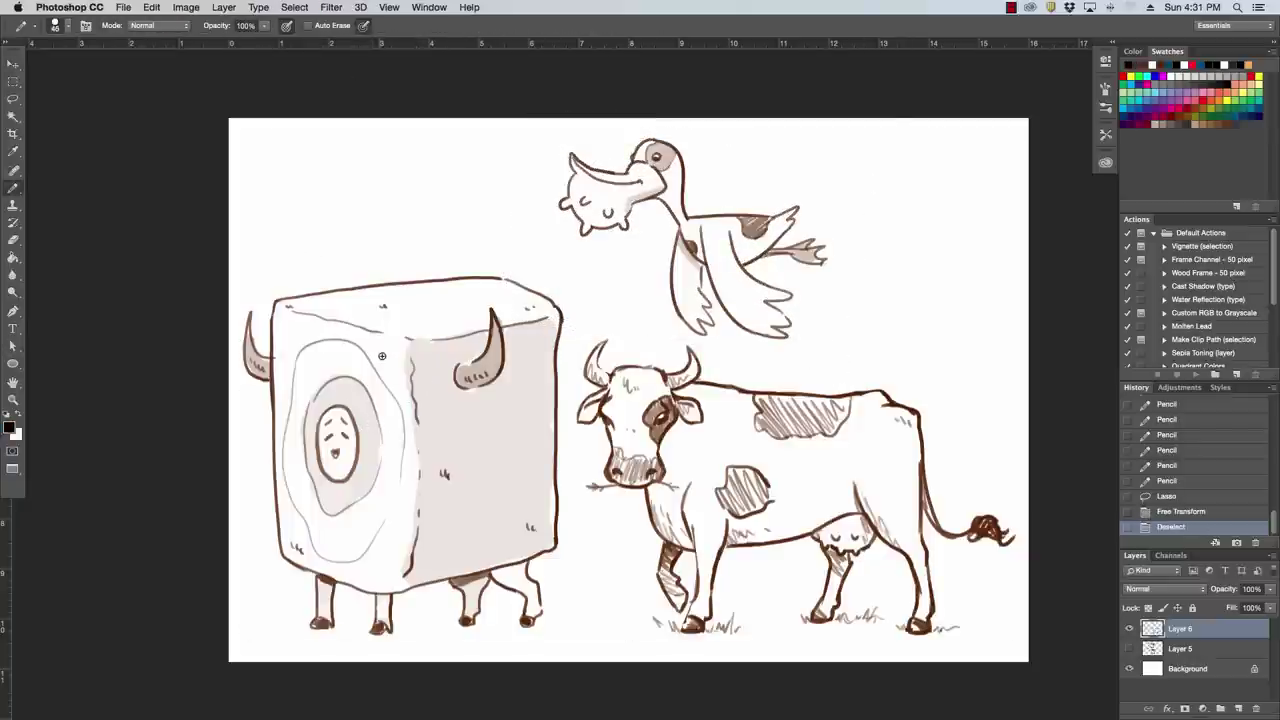
{"action": "key", "text": "bracketleft"}
{"action": "key", "text": "bracketleft"}
{"action": "key", "text": "bracketleft"}
{"action": "key", "text": "bracketleft"}
{"action": "key", "text": "bracketleft"}
{"action": "left_click_drag", "start_coordinate": [389, 354], "coordinate": [397, 356]}
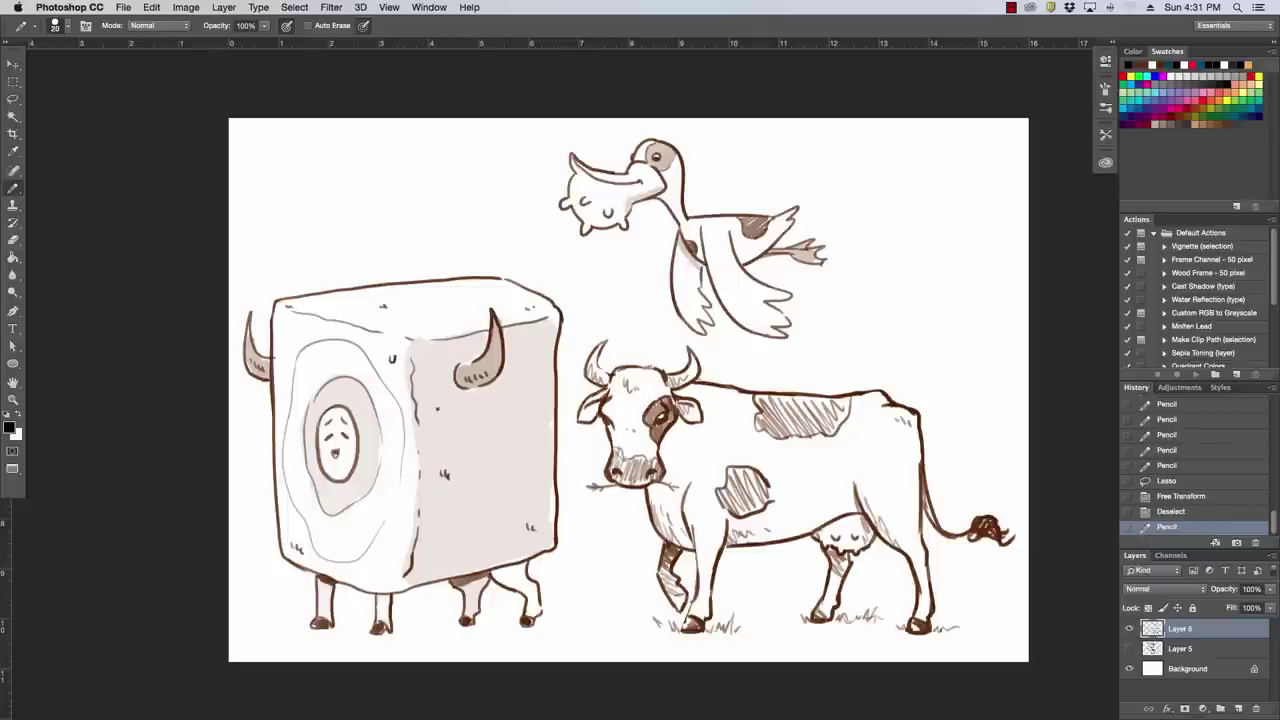
Sample the brown from the bird's wing spot and replace the black mark on the block's front face with a brown one
{"action": "key", "text": "i"}
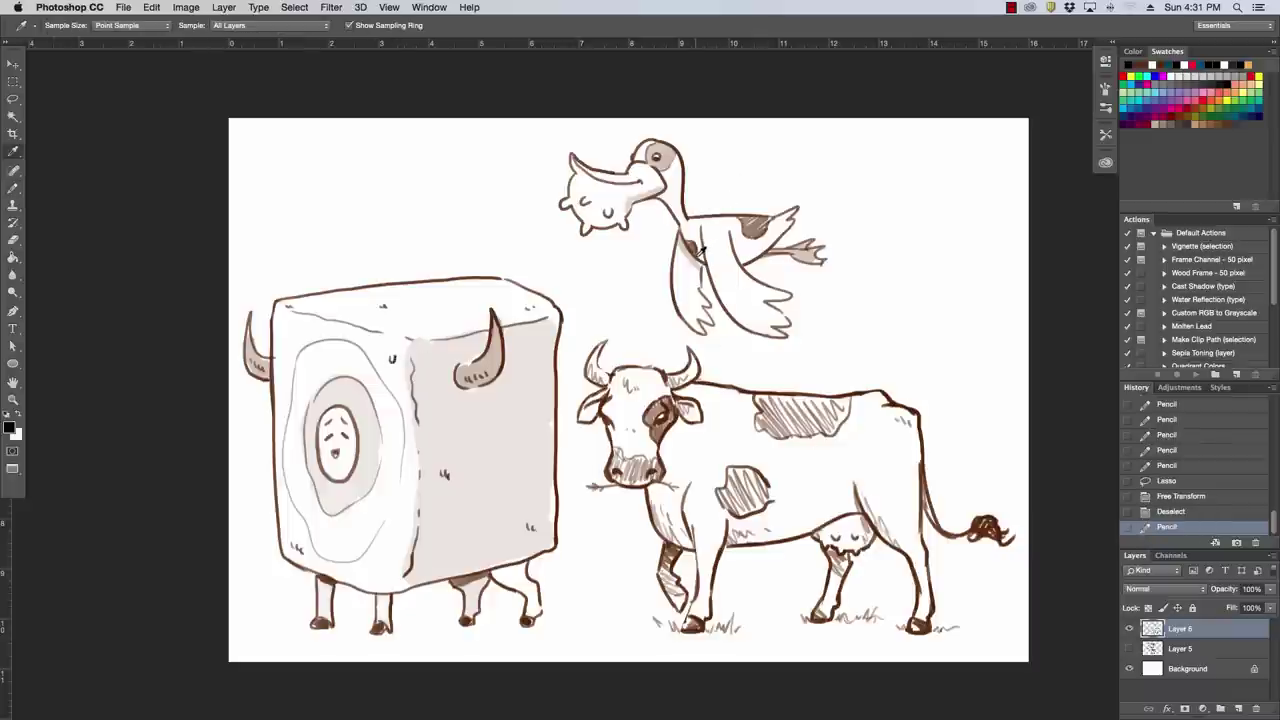
{"action": "left_click", "coordinate": [690, 248]}
{"action": "key", "text": "e"}
{"action": "left_click_drag", "start_coordinate": [391, 360], "coordinate": [392, 354]}
{"action": "key", "text": "b"}
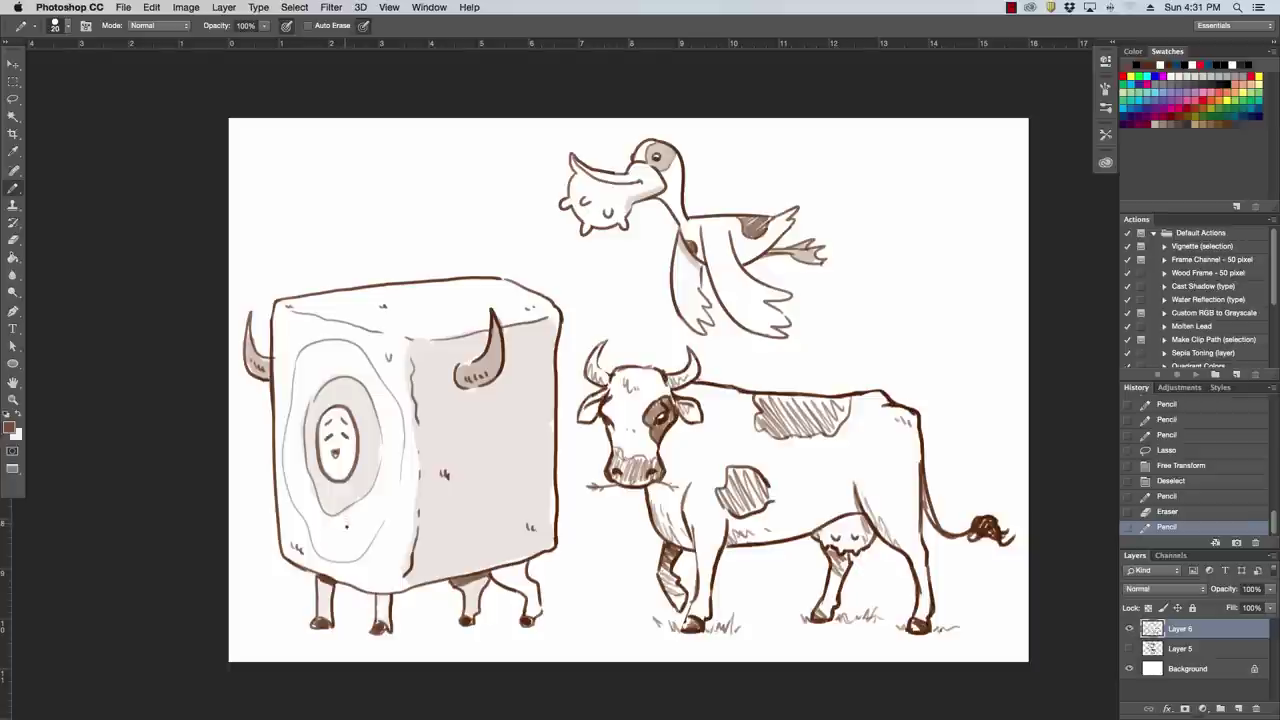
Scatter more small brown U-shaped marks around the rings of the block's front face and one on its shaded side
{"action": "left_click_drag", "start_coordinate": [346, 518], "coordinate": [349, 532]}
{"action": "left_click_drag", "start_coordinate": [369, 436], "coordinate": [371, 445]}
{"action": "left_click_drag", "start_coordinate": [312, 361], "coordinate": [316, 371]}
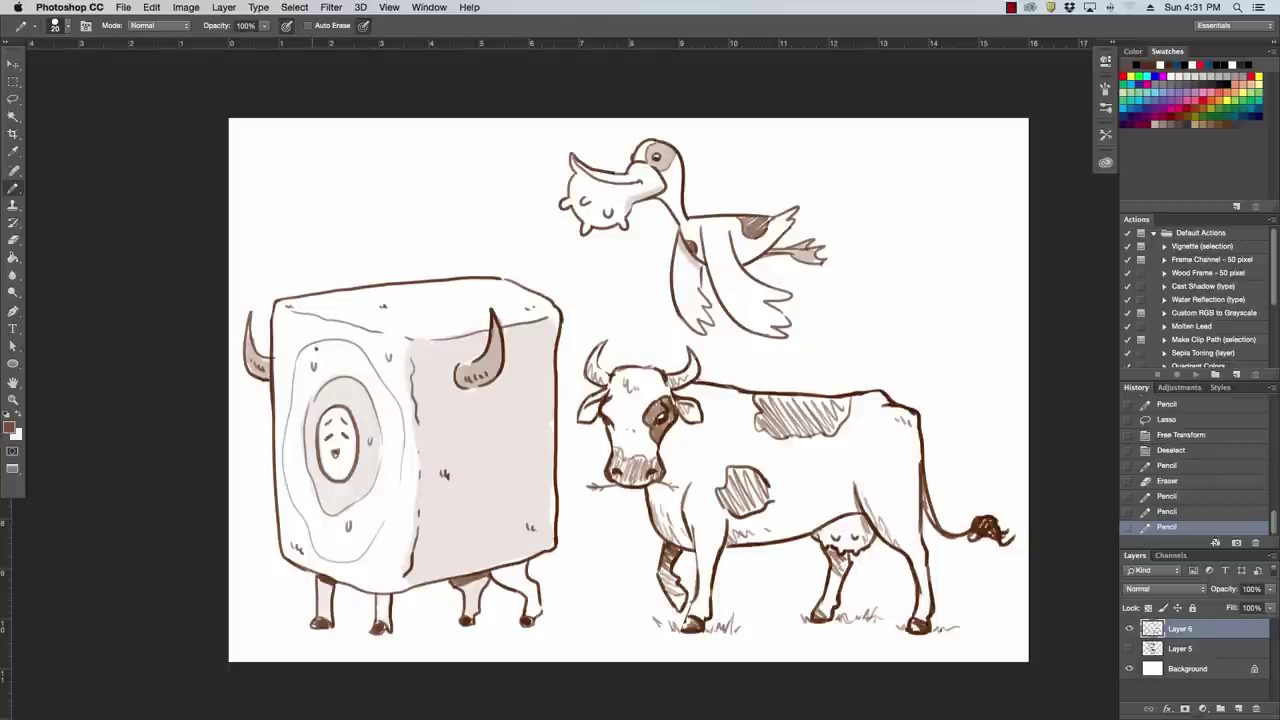
{"action": "left_click_drag", "start_coordinate": [292, 323], "coordinate": [298, 335]}
{"action": "left_click_drag", "start_coordinate": [503, 417], "coordinate": [509, 427]}
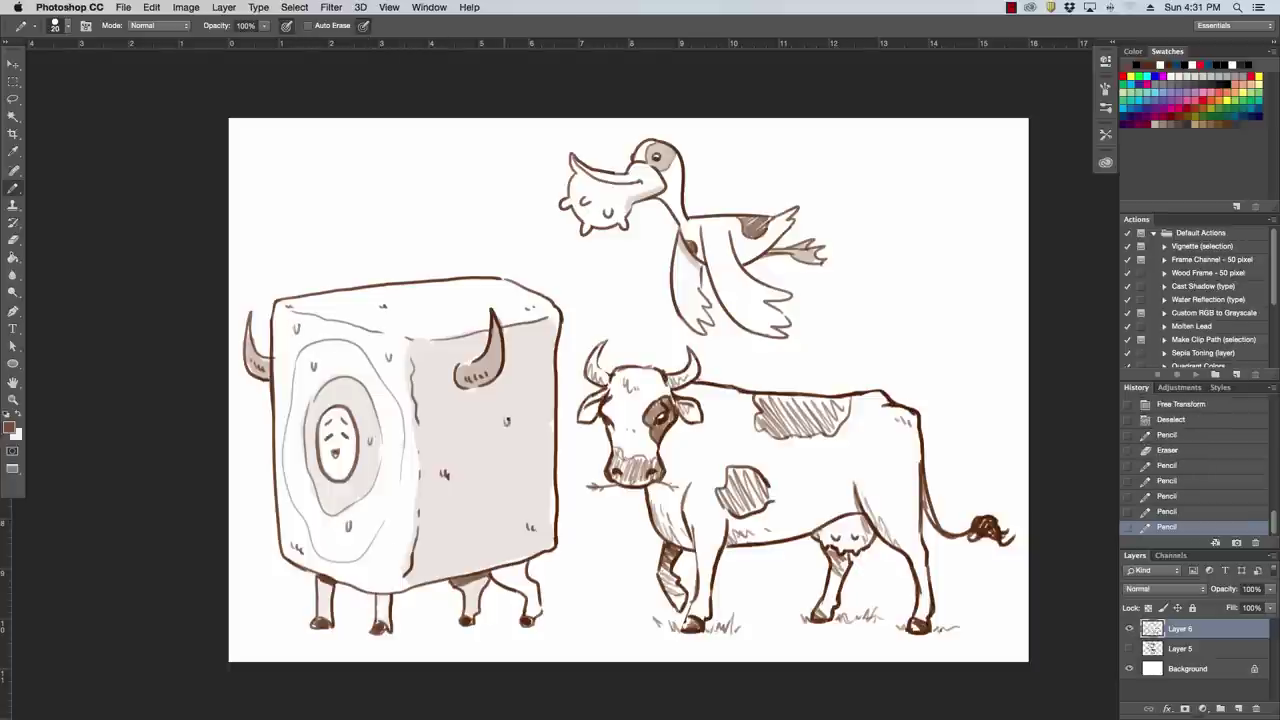
{"action": "left_click_drag", "start_coordinate": [347, 391], "coordinate": [350, 398]}
Undo the last erasure, reduce the eraser to size 25 and lighten inside the small mark above the block cow's face
{"action": "key", "text": "e"}
{"action": "key", "text": "super+z"}
{"action": "key", "text": "bracketleft"}
{"action": "key", "text": "bracketleft"}
{"action": "key", "text": "bracketleft"}
{"action": "key", "text": "bracketleft"}
{"action": "key", "text": "bracketleft"}
{"action": "key", "text": "bracketleft"}
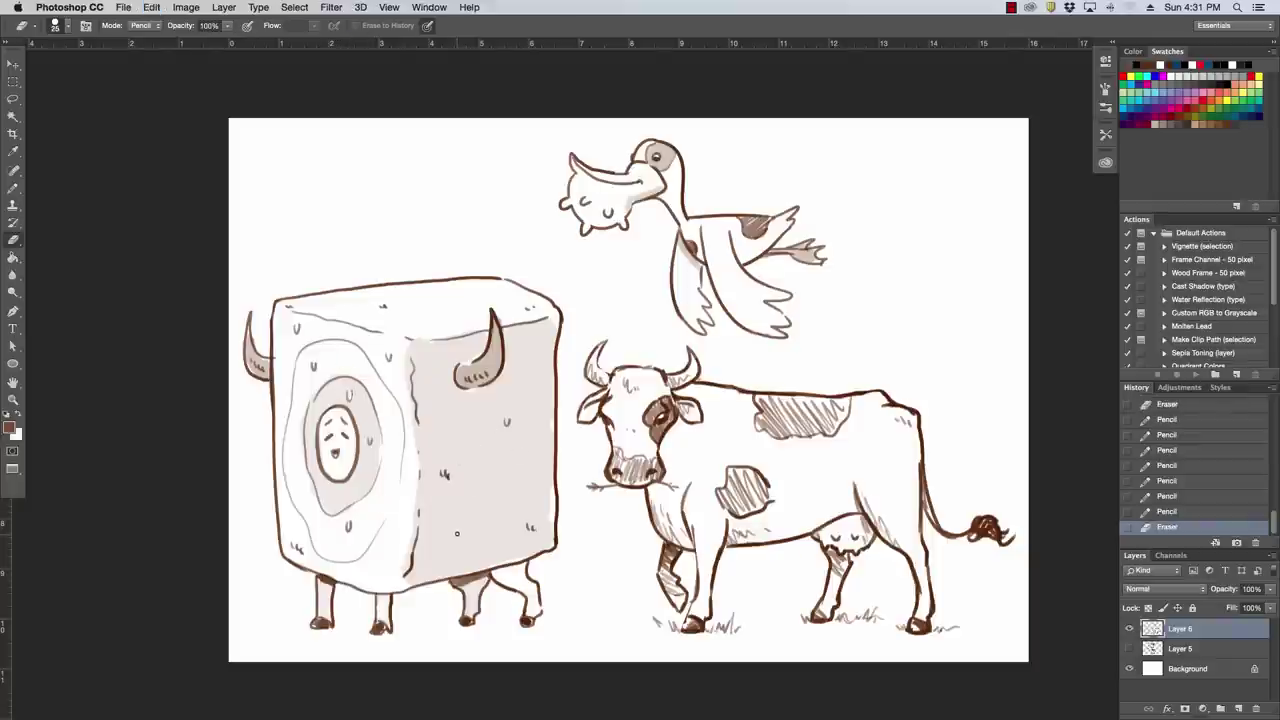
Draw more U-shaped marks across the block's shaded side and erase small highlights inside them
{"action": "key", "text": "b"}
{"action": "left_click_drag", "start_coordinate": [456, 531], "coordinate": [461, 542]}
{"action": "key", "text": "e"}
{"action": "left_click", "coordinate": [507, 420]}
{"action": "key", "text": "b"}
{"action": "key", "text": "e"}
{"action": "left_click_drag", "start_coordinate": [530, 340], "coordinate": [533, 352]}
{"action": "key", "text": "b"}
{"action": "left_click_drag", "start_coordinate": [428, 394], "coordinate": [434, 400]}
{"action": "key", "text": "e"}
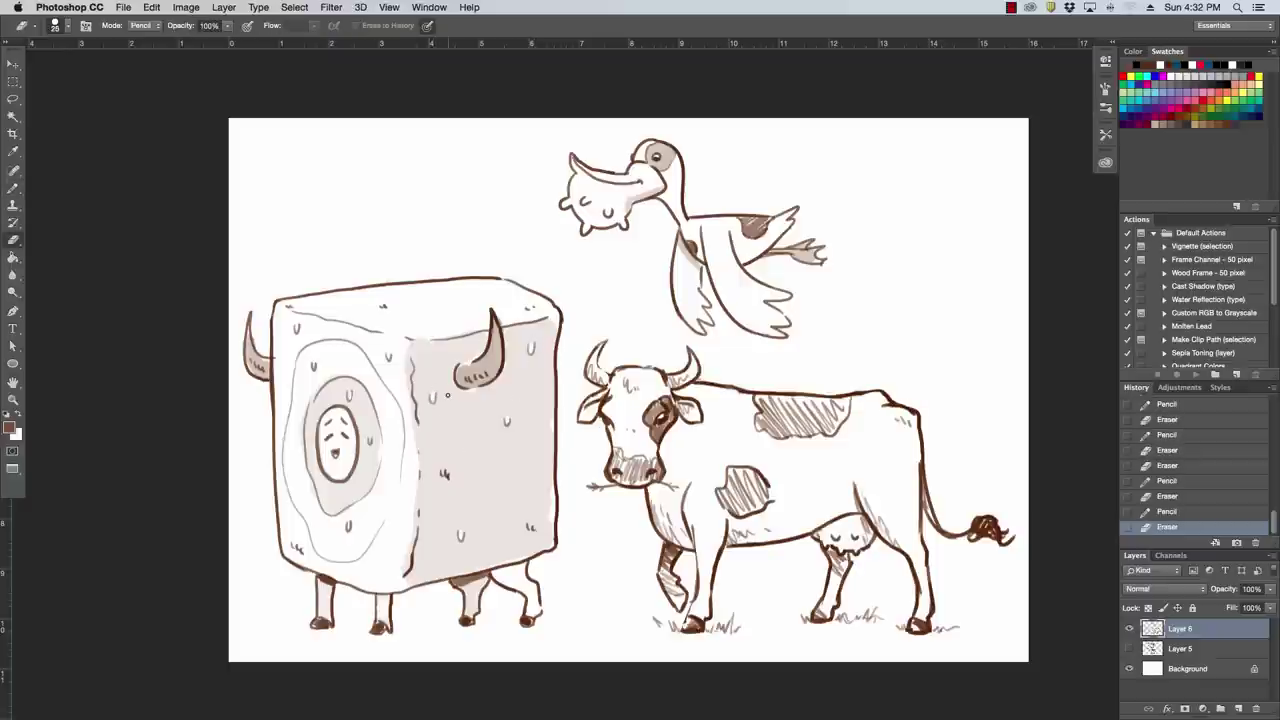